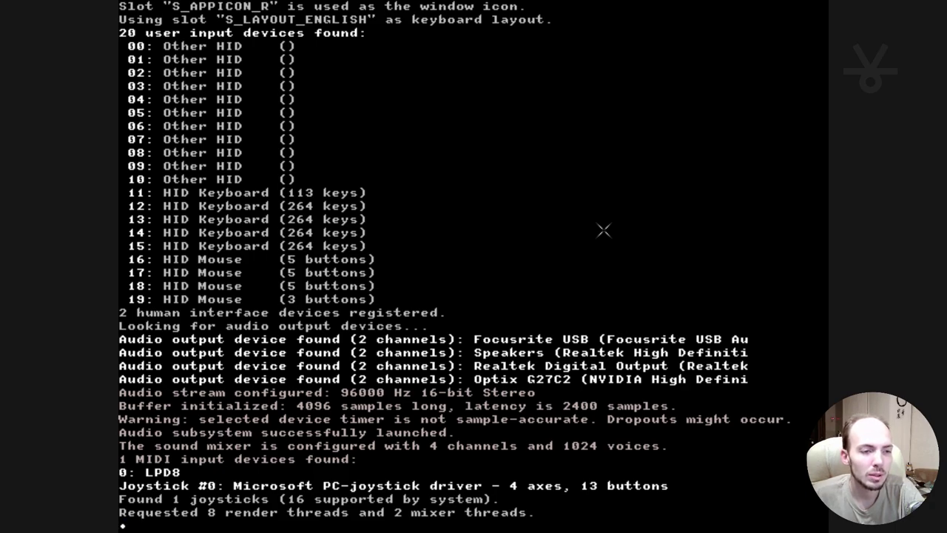
Review the shell's startup log and launch the game with the command "call lnga".
{"action": "scroll", "coordinate": [592, 264], "scroll_direction": "up", "scroll_amount": 15}
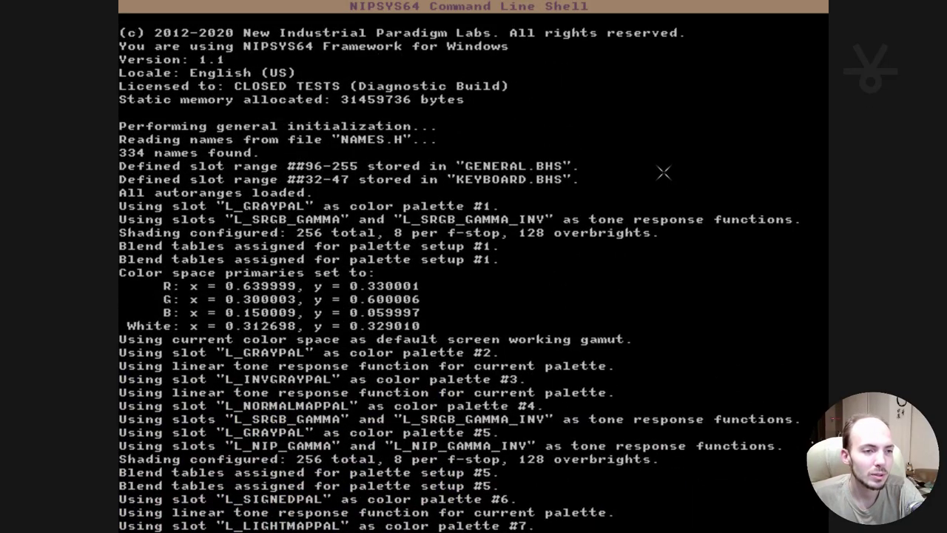
{"action": "scroll", "coordinate": [658, 173], "scroll_direction": "down", "scroll_amount": 7}
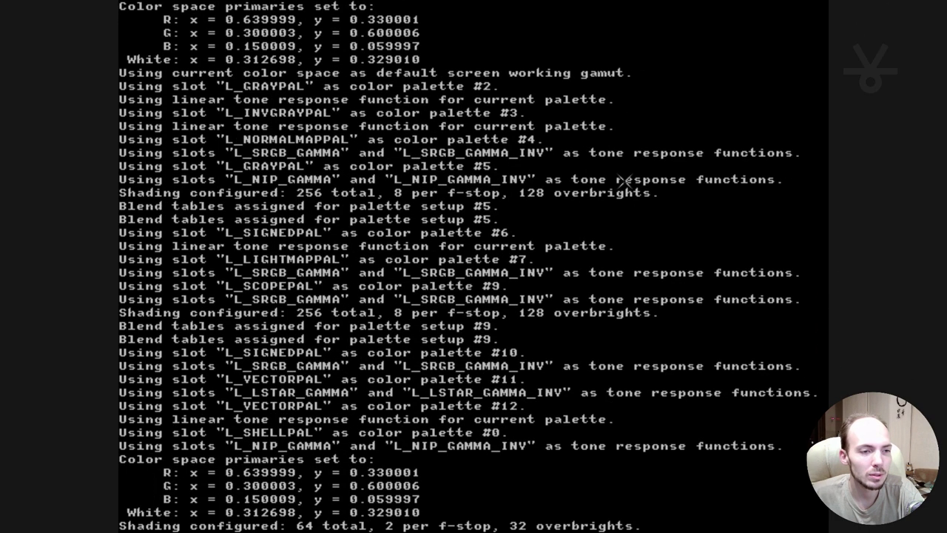
{"action": "scroll", "coordinate": [625, 181], "scroll_direction": "down", "scroll_amount": 9}
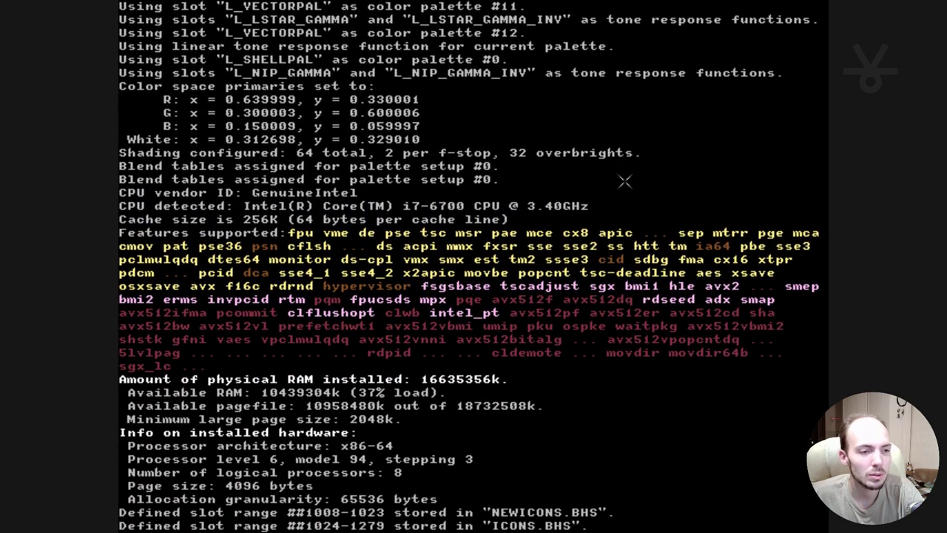
{"action": "scroll", "coordinate": [625, 182], "scroll_direction": "down", "scroll_amount": 19}
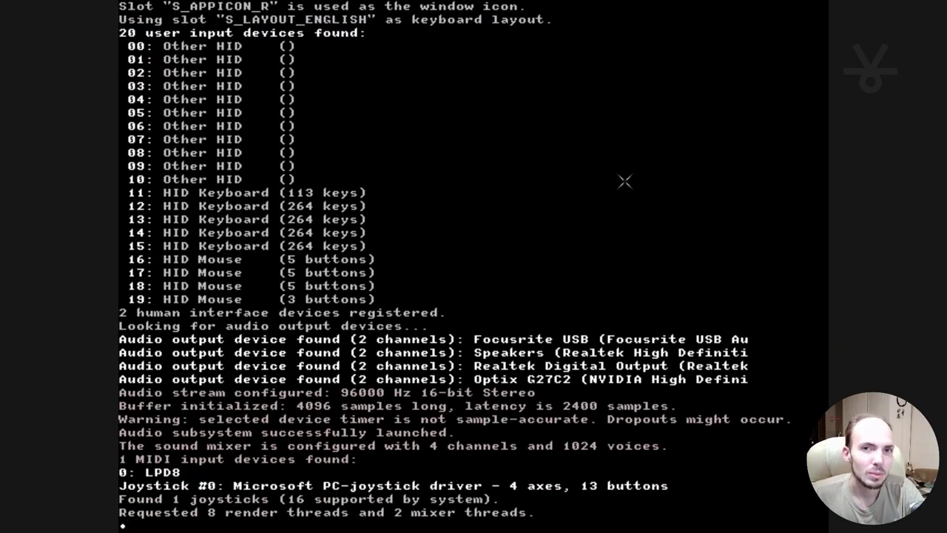
{"action": "type", "text": "call lnga"}
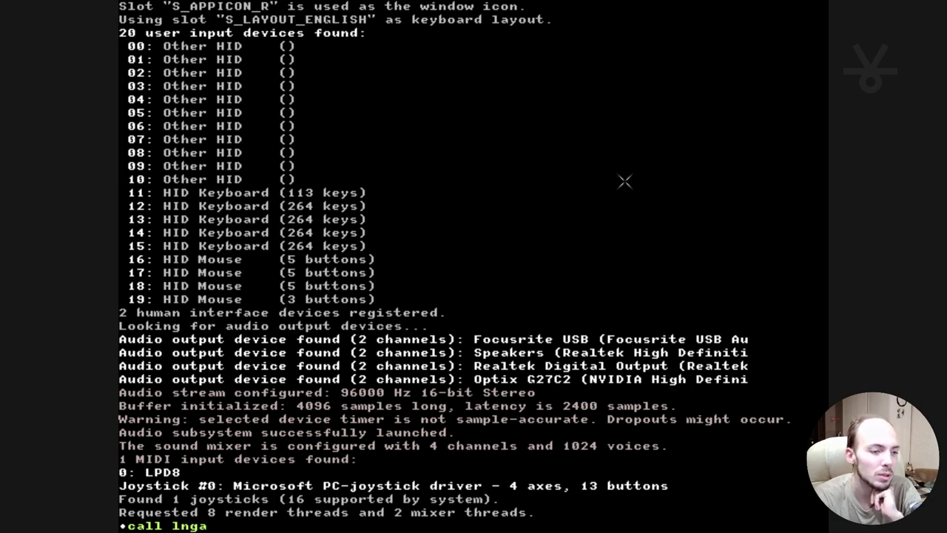
{"action": "key", "text": "Return"}
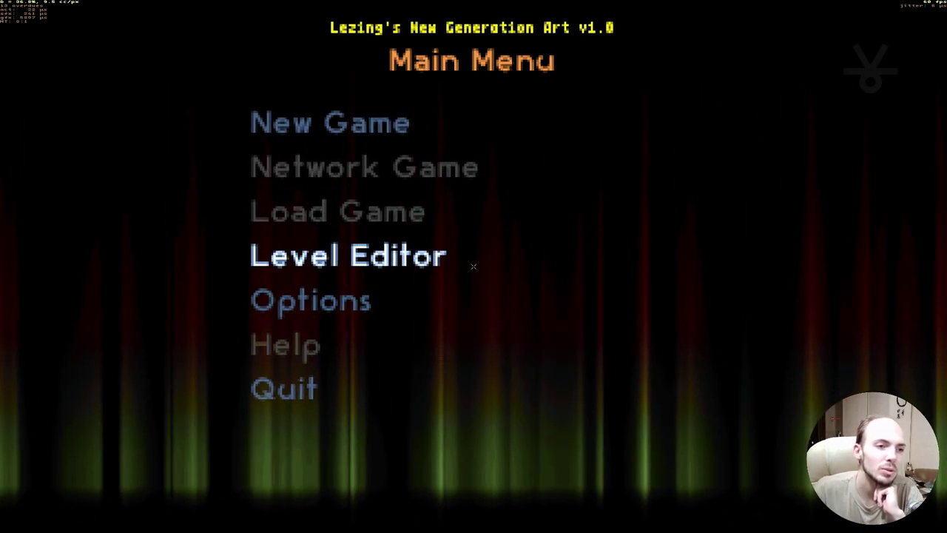
{"action": "mouse_move", "coordinate": [405, 118]}
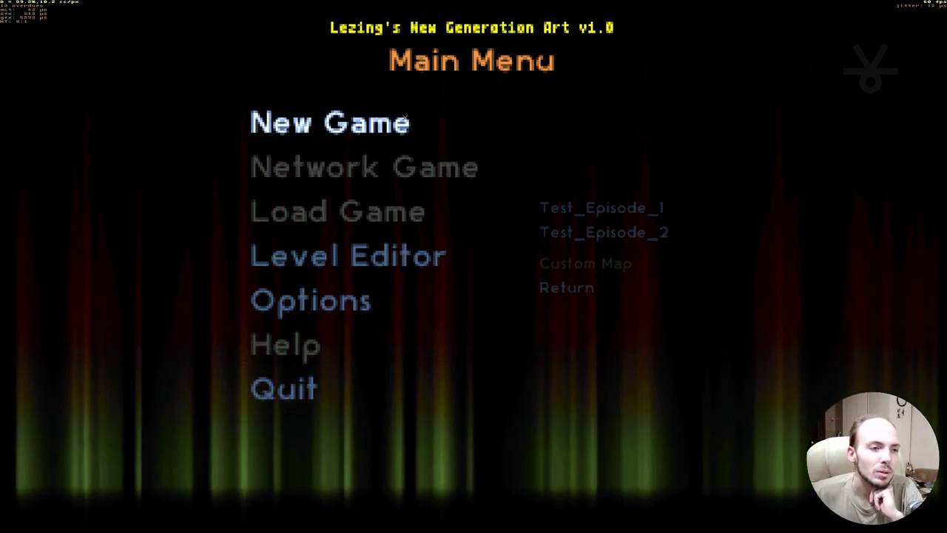
{"action": "key", "text": "Up"}
{"action": "key", "text": "Up"}
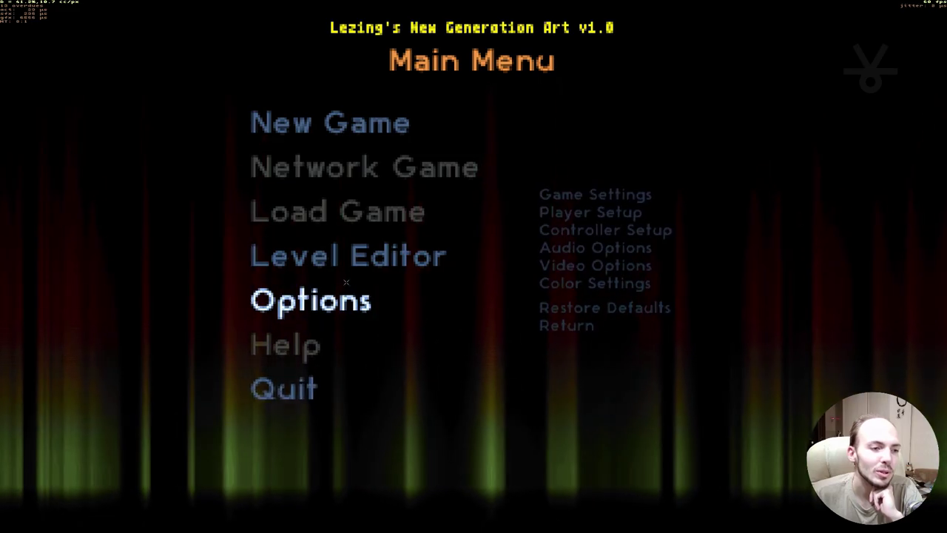
{"action": "key", "text": "Up"}
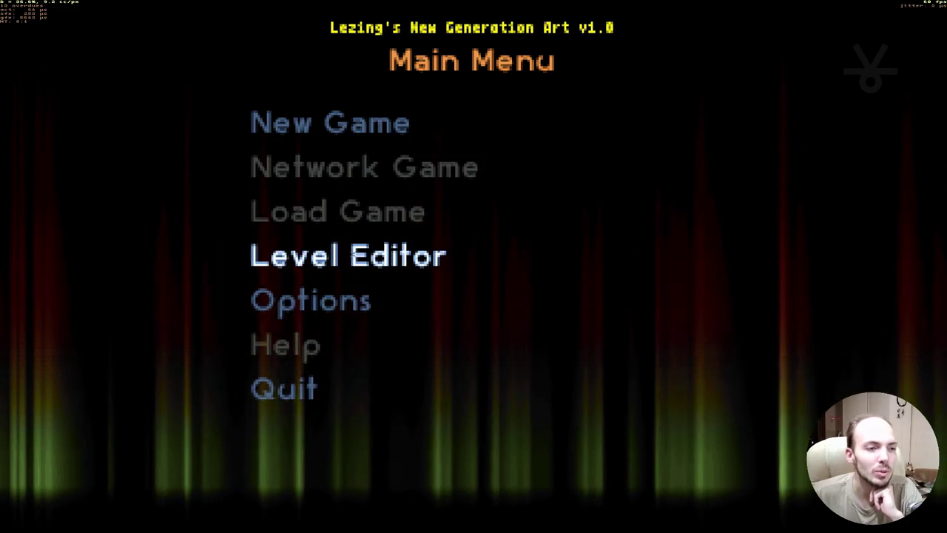
{"action": "key", "text": "Up"}
{"action": "key", "text": "Down"}
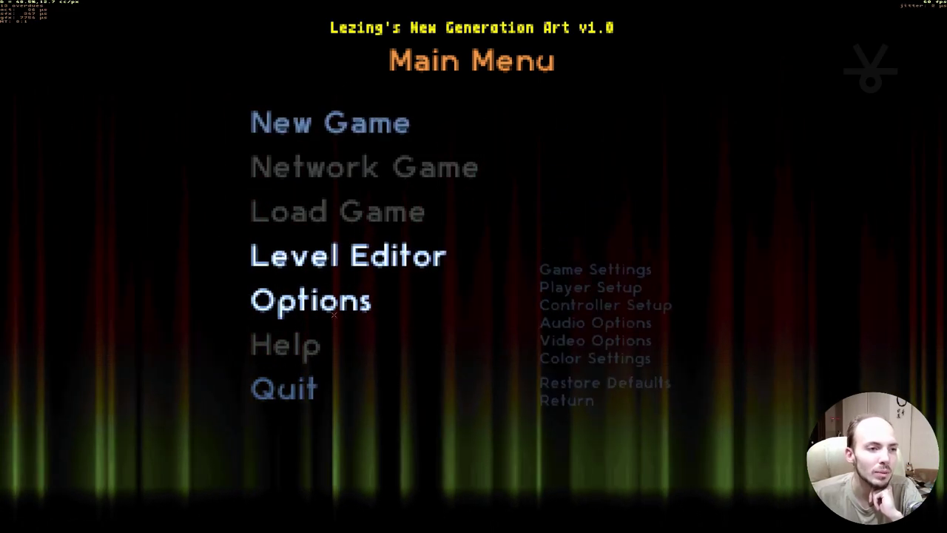
{"action": "key", "text": "Down"}
{"action": "key", "text": "Up"}
{"action": "key", "text": "Up"}
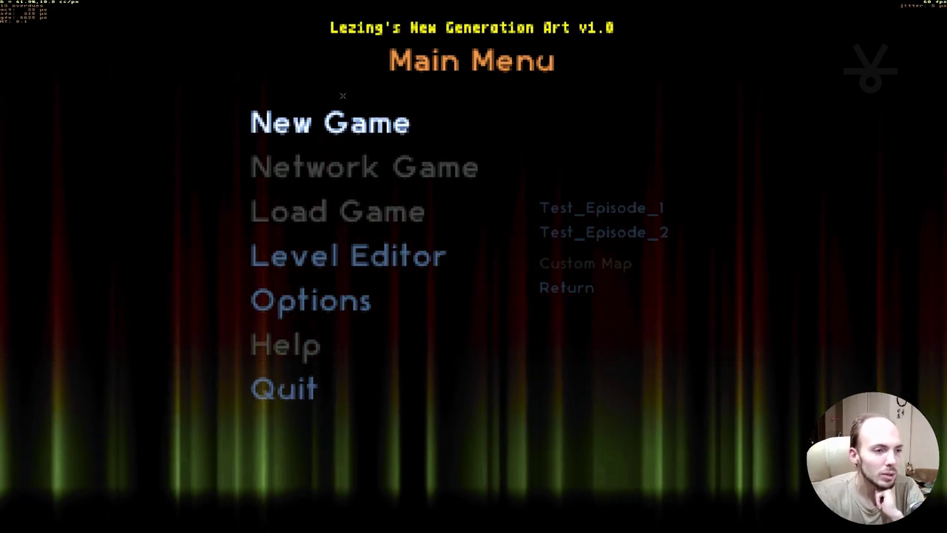
Start a new game with Test_Episode_2 on Medium skill.
{"action": "key", "text": "Return"}
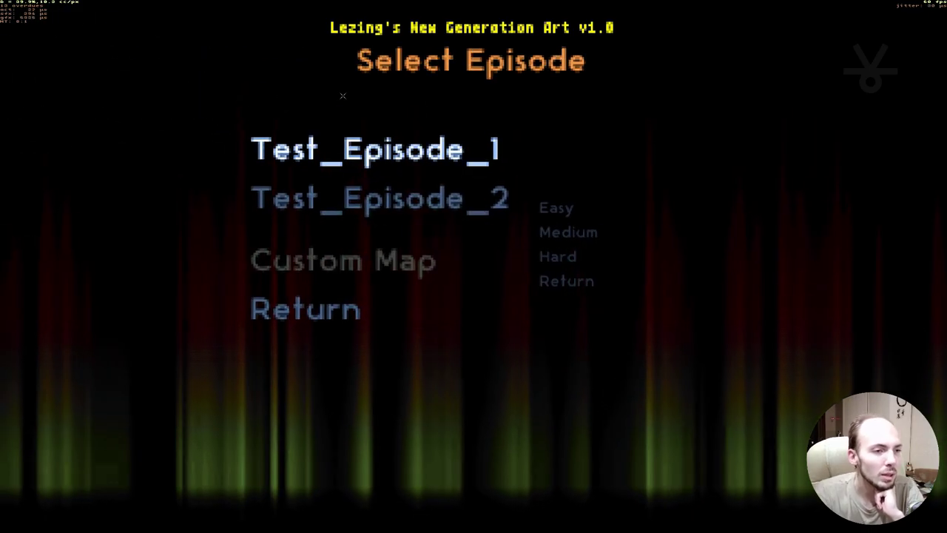
{"action": "key", "text": "Down"}
{"action": "key", "text": "Return"}
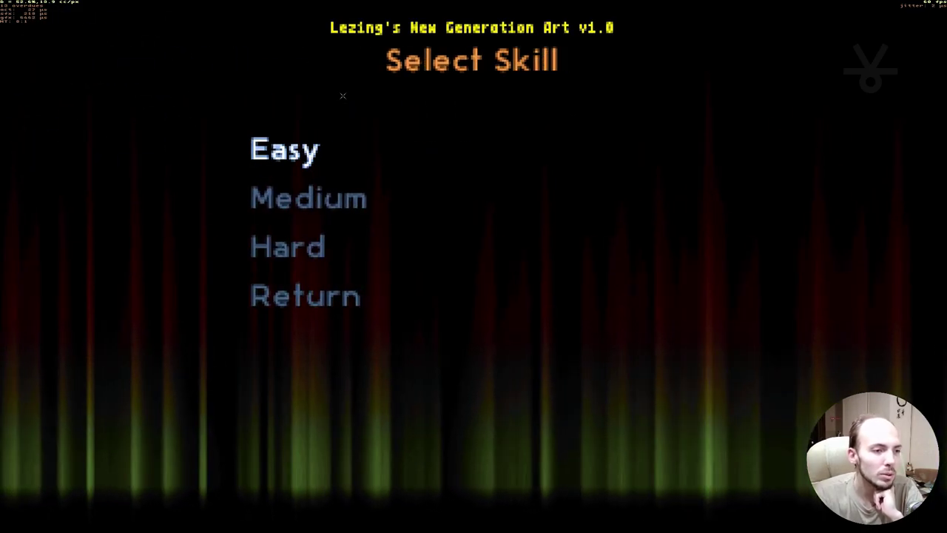
{"action": "key", "text": "Down"}
{"action": "key", "text": "Return"}
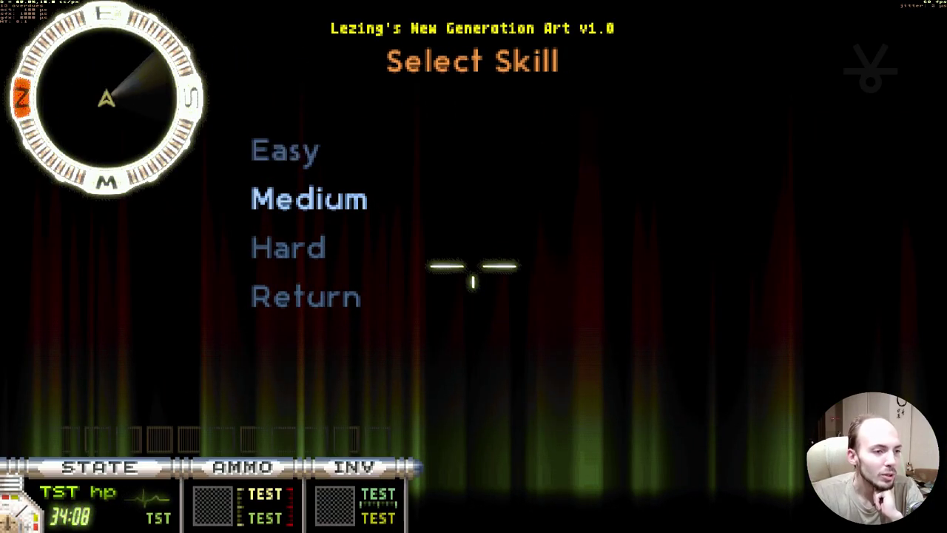
Walk through the test level along the checkered walls to examine the room and its reflections.
{"action": "key", "text": "w"}
{"action": "key", "text": "w"}
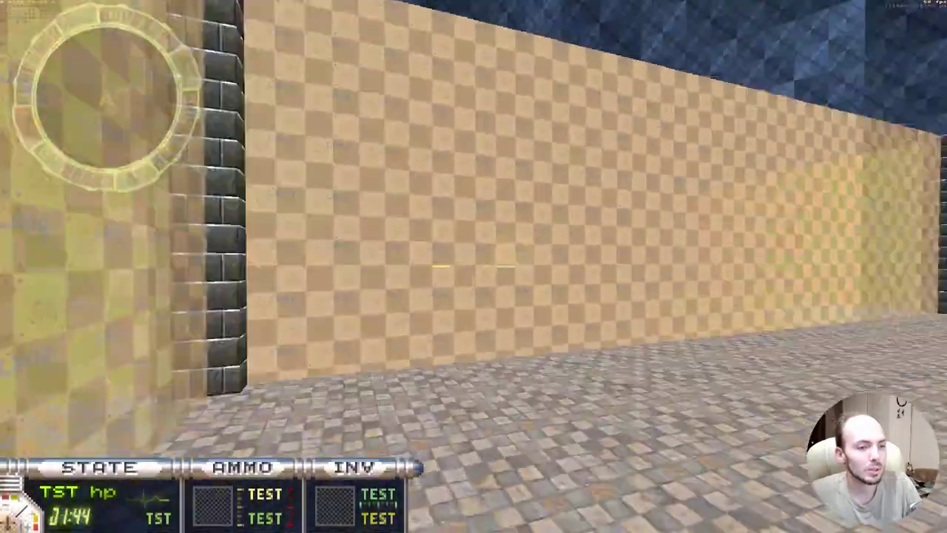
{"action": "key", "text": "w"}
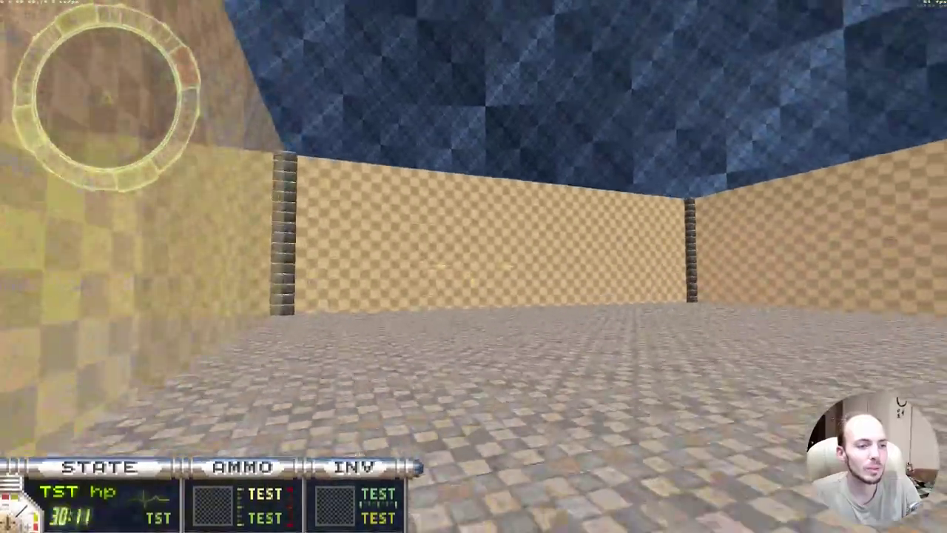
{"action": "key", "text": "w"}
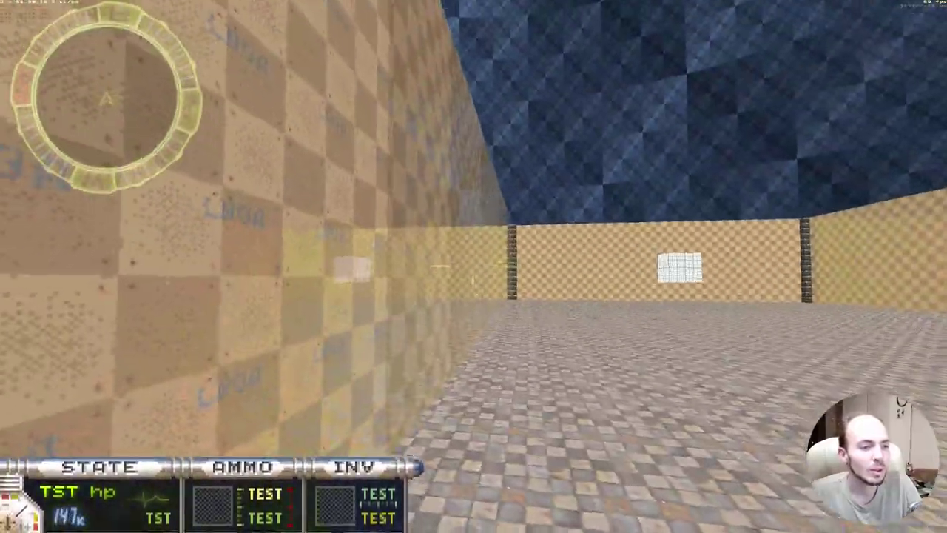
{"action": "key", "text": "w"}
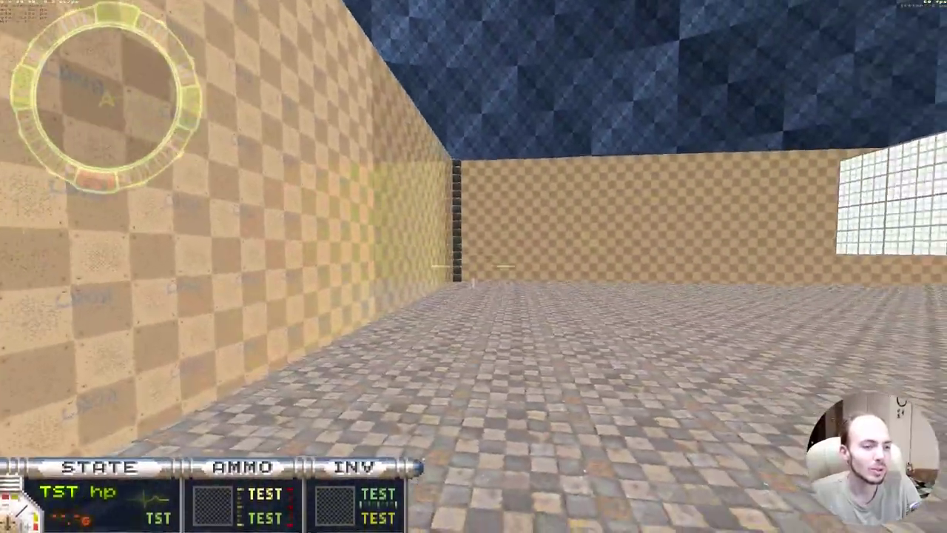
{"action": "key", "text": "w"}
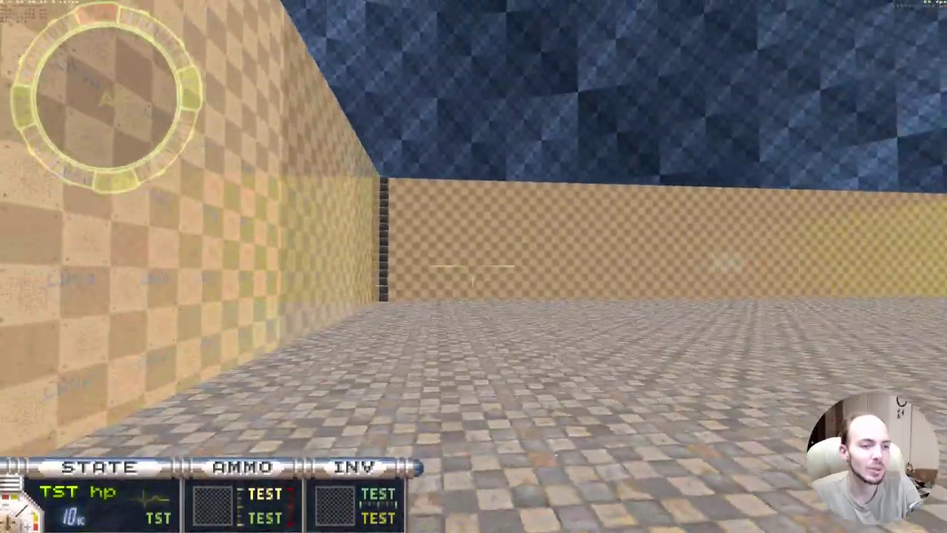
Pause the game and open the Game Settings from the options.
{"action": "key", "text": "Escape"}
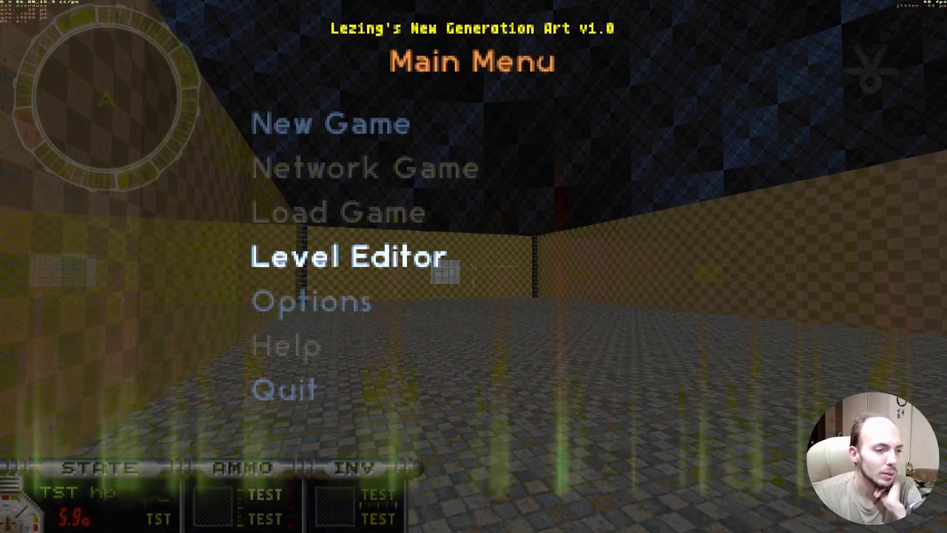
{"action": "key", "text": "Down"}
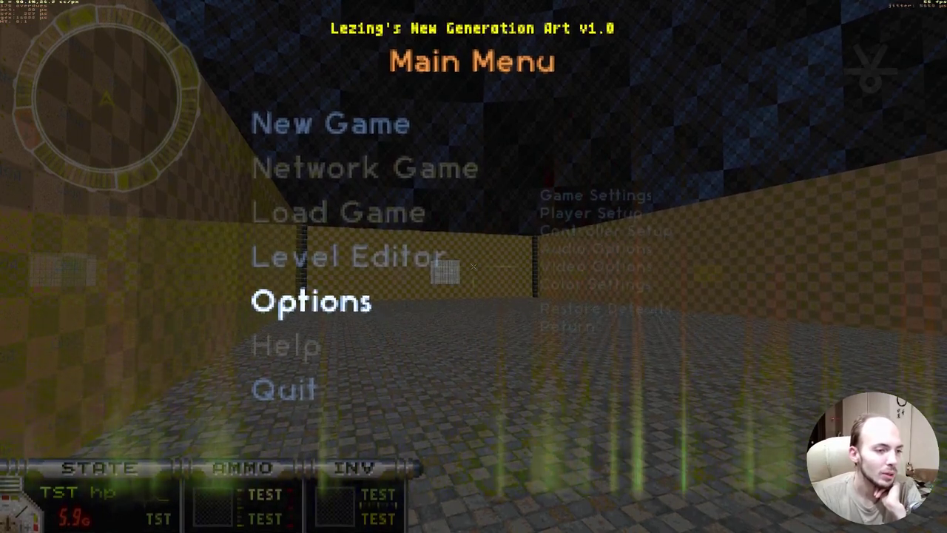
{"action": "key", "text": "Up"}
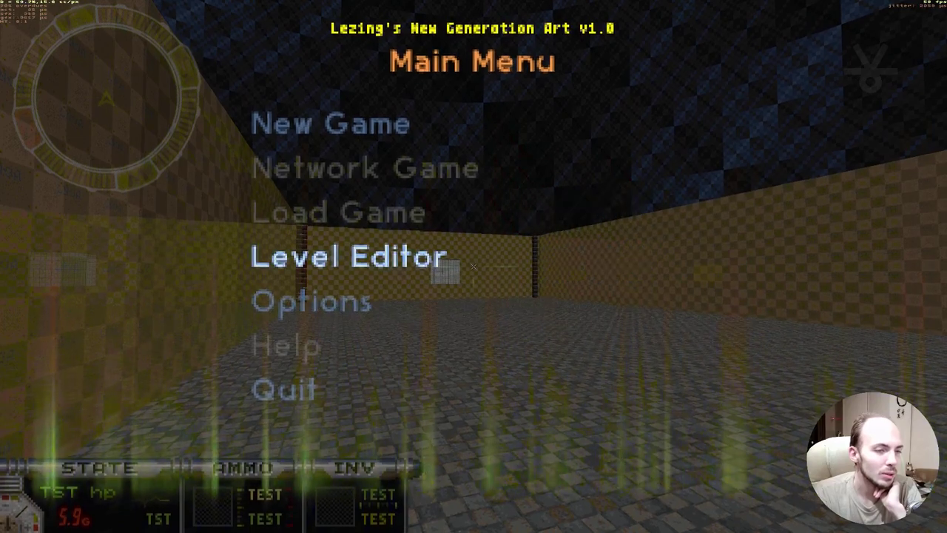
{"action": "key", "text": "Down"}
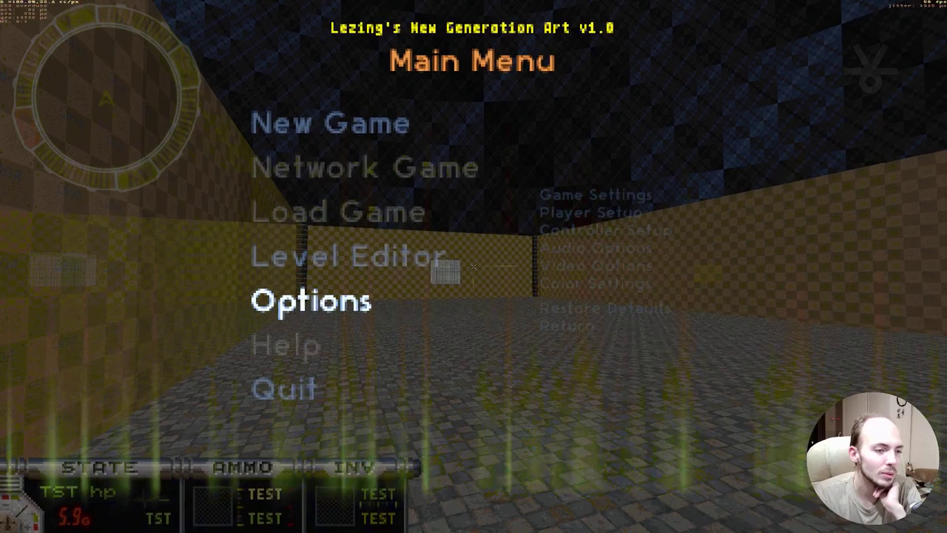
{"action": "key", "text": "Up"}
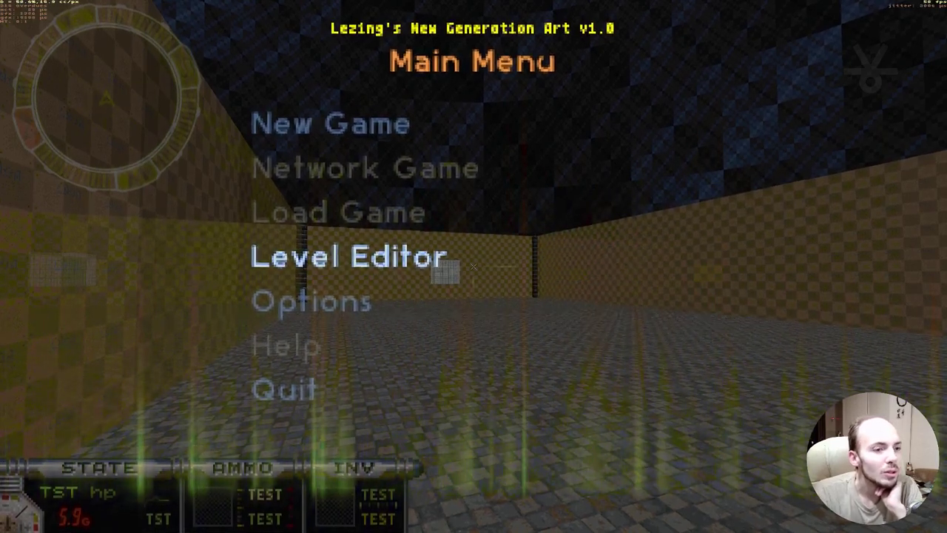
{"action": "key", "text": "Down"}
{"action": "key", "text": "Return"}
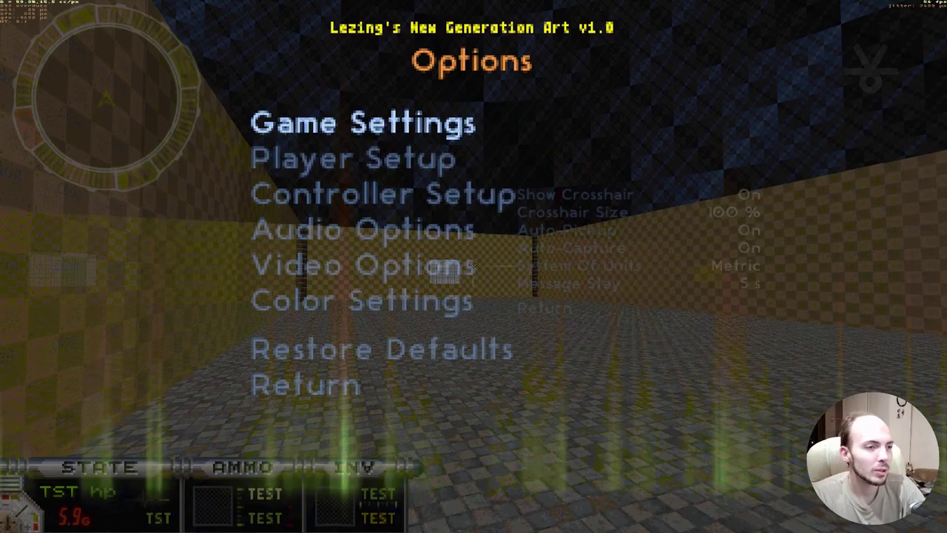
{"action": "key", "text": "Return"}
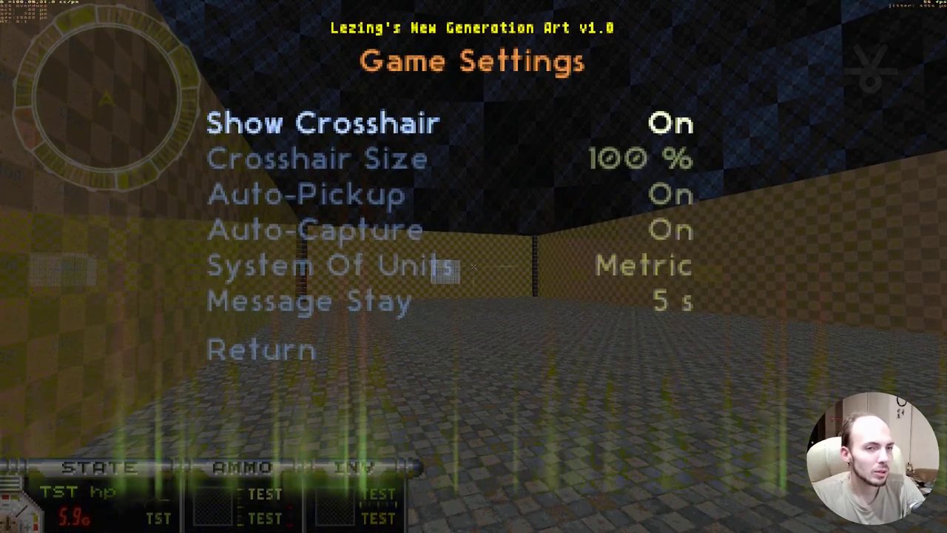
Turn Auto-Pickup and Auto-Capture off, and set System Of Units to Imperial and Message Stay to 60 s.
{"action": "key", "text": "Down"}
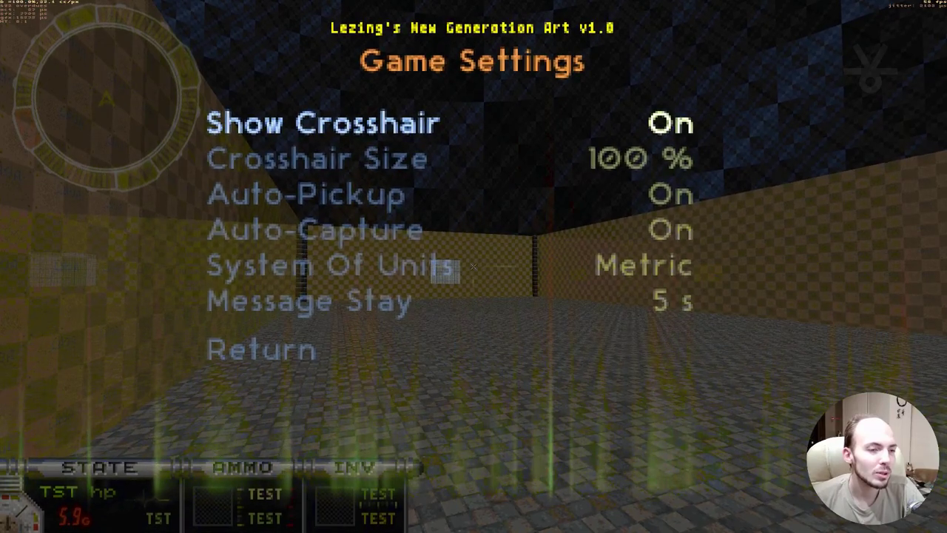
{"action": "key", "text": "Return"}
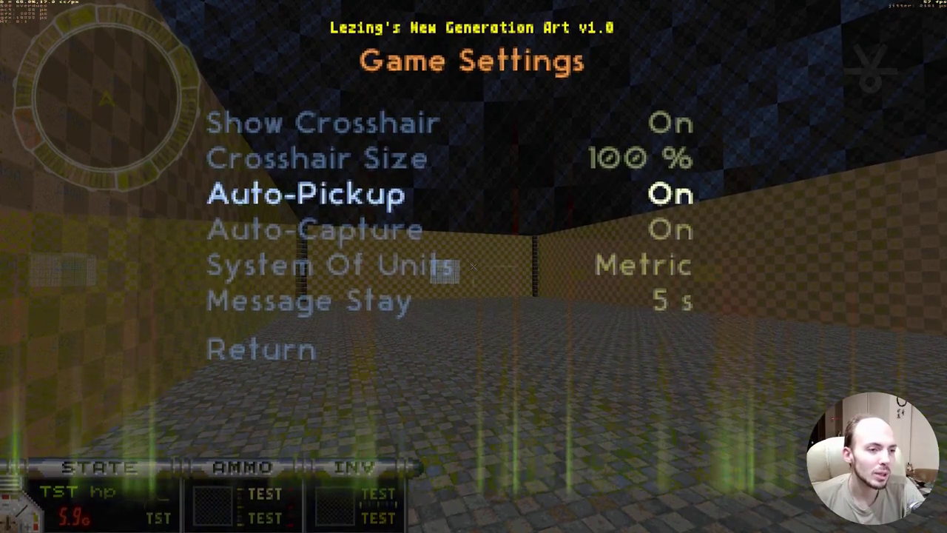
{"action": "key", "text": "Down"}
{"action": "key", "text": "Right"}
{"action": "key", "text": "Right"}
{"action": "key", "text": "Right"}
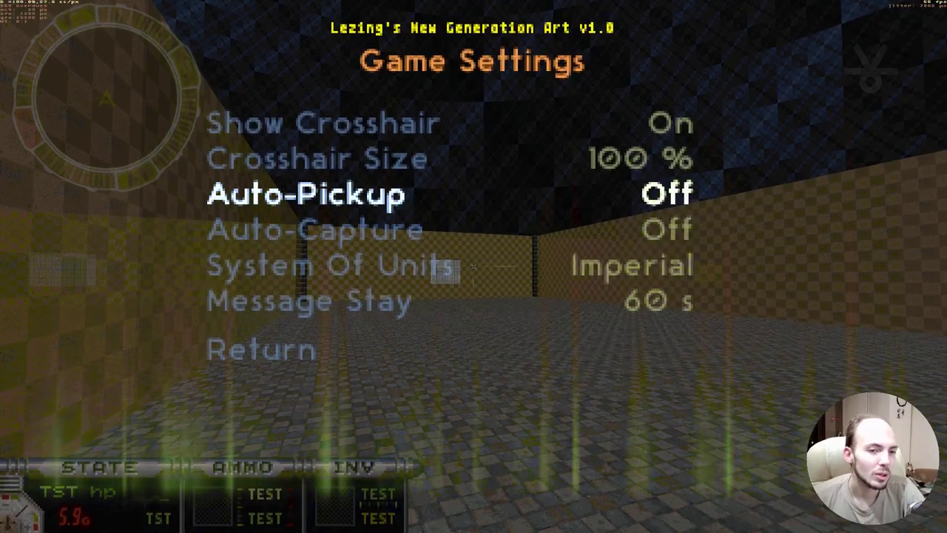
Try different crosshair sizes, set Crosshair Size to 59 %, and leave the Game Settings.
{"action": "key", "text": "Right"}
{"action": "key", "text": "Right"}
{"action": "key", "text": "Right"}
{"action": "key", "text": "Right"}
{"action": "key", "text": "Right"}
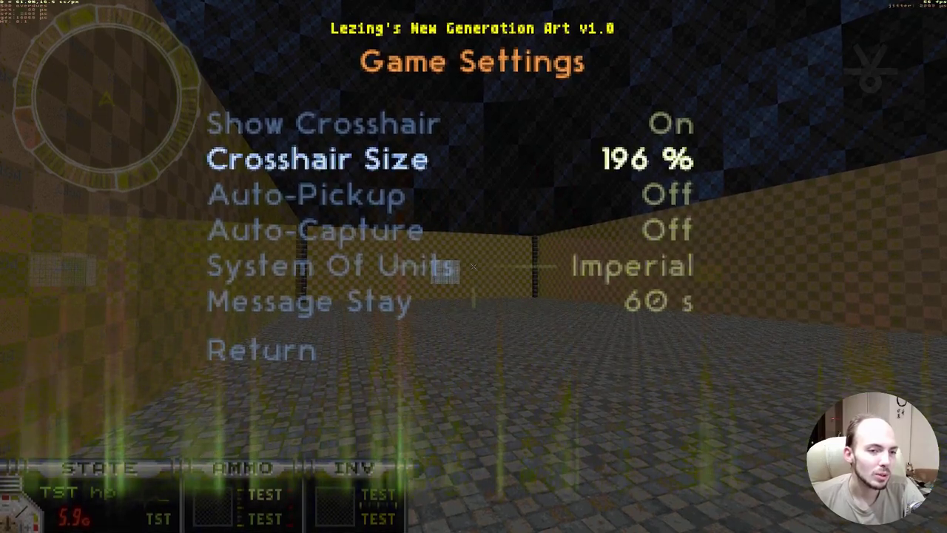
{"action": "key", "text": "Right"}
{"action": "key", "text": "Right"}
{"action": "key", "text": "Right"}
{"action": "key", "text": "Right"}
{"action": "key", "text": "Right"}
{"action": "key", "text": "Right"}
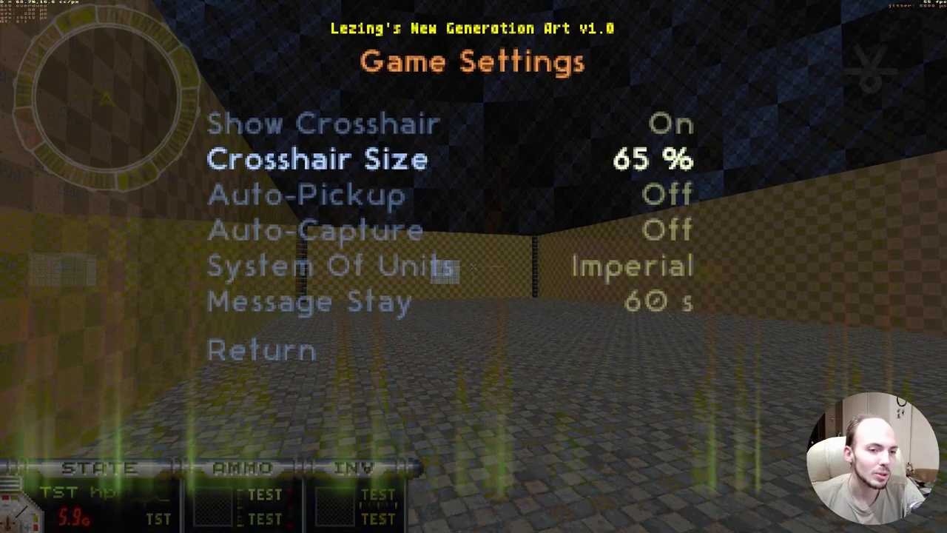
{"action": "key", "text": "Left"}
{"action": "key", "text": "Left"}
{"action": "key", "text": "Left"}
{"action": "key", "text": "Down"}
{"action": "key", "text": "Down"}
{"action": "key", "text": "Down"}
{"action": "key", "text": "Escape"}
View the Player Setup options and go back to the options list.
{"action": "key", "text": "Down"}
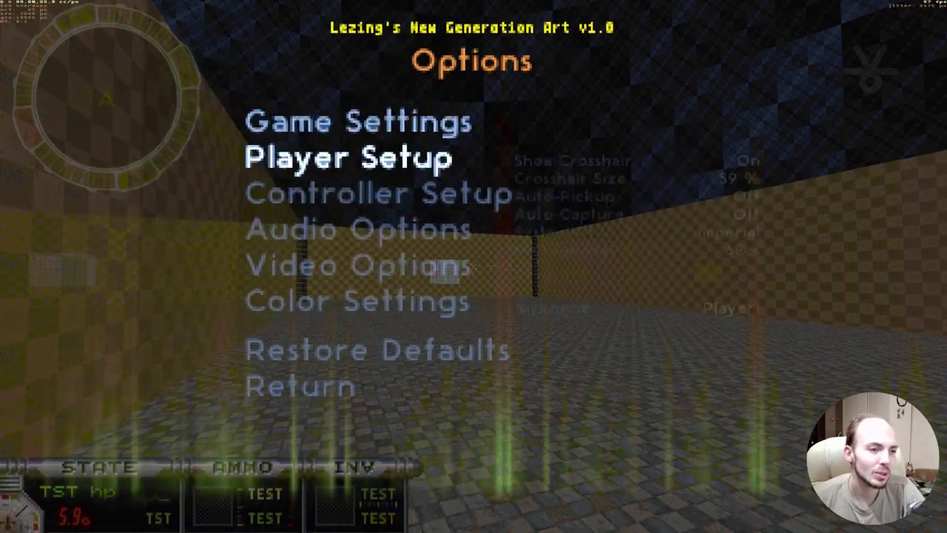
{"action": "key", "text": "Return"}
{"action": "key", "text": "Up"}
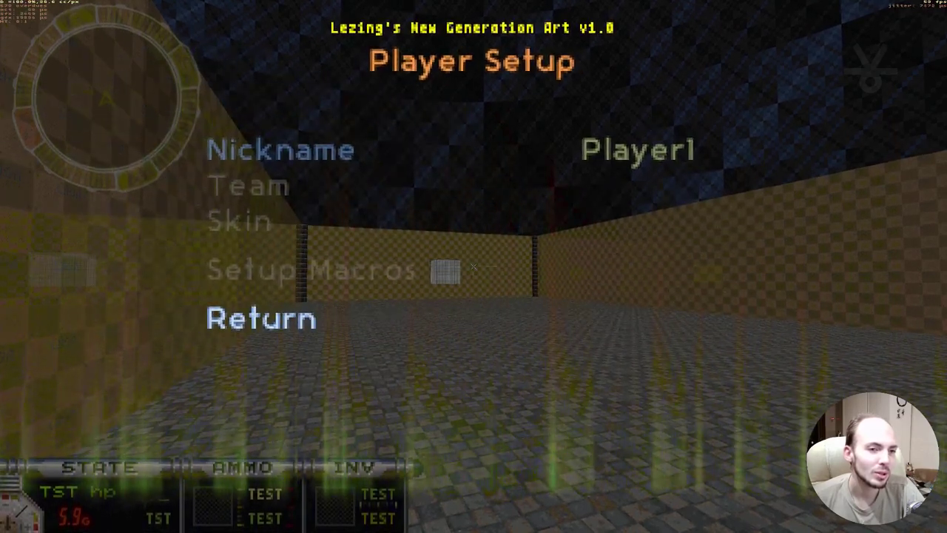
{"action": "key", "text": "Return"}
Open the Controller Setup and try the Invert Mouse setting, leaving it at No.
{"action": "key", "text": "Down"}
{"action": "key", "text": "Return"}
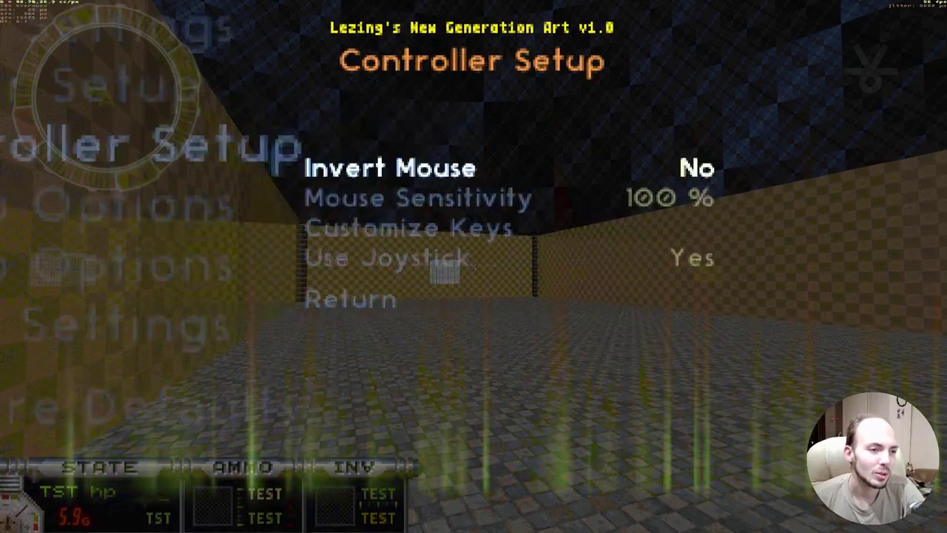
{"action": "key", "text": "Return"}
{"action": "key", "text": "Return"}
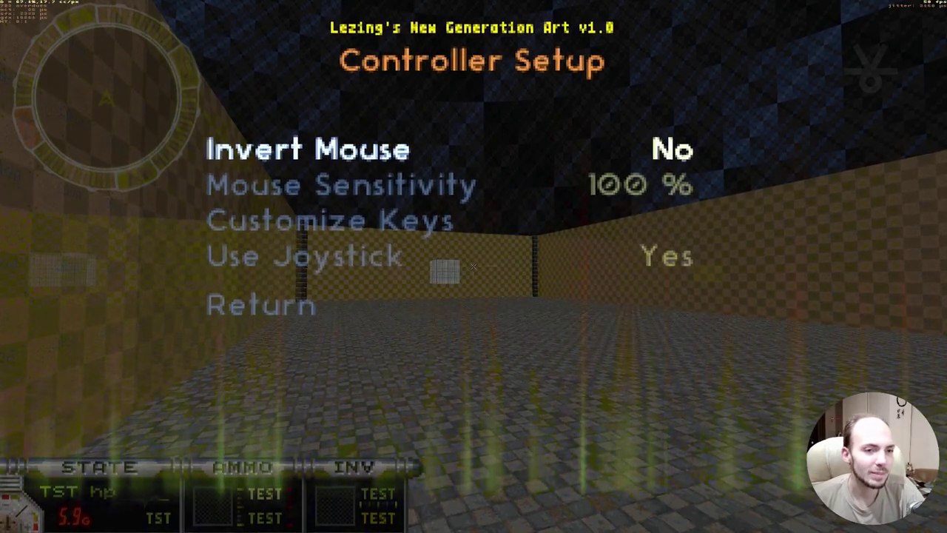
Try a low Mouse Sensitivity and set it to 118 %.
{"action": "key", "text": "Down"}
{"action": "key", "text": "Left"}
{"action": "key", "text": "Right"}
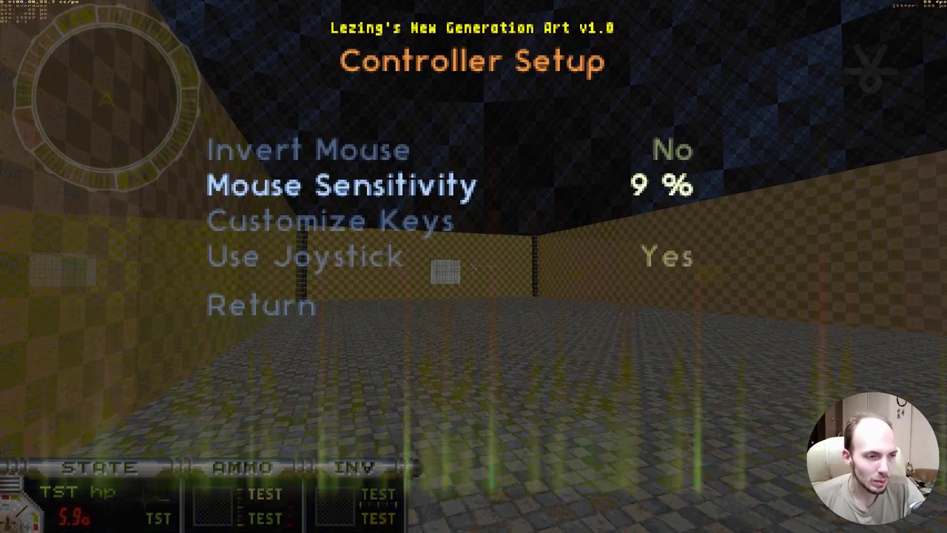
Open Customize Keys and look through the movement and Use Object bindings.
{"action": "key", "text": "Down"}
{"action": "key", "text": "Down"}
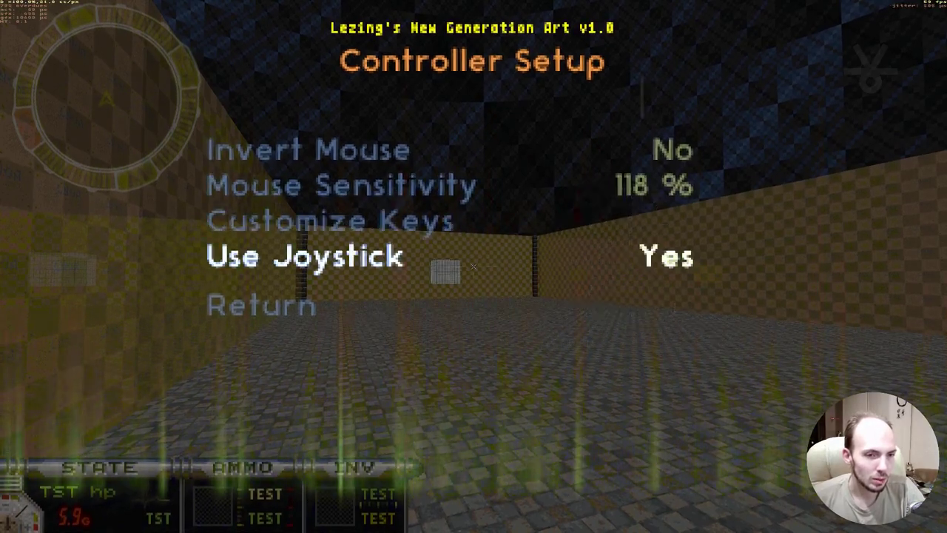
{"action": "key", "text": "Up"}
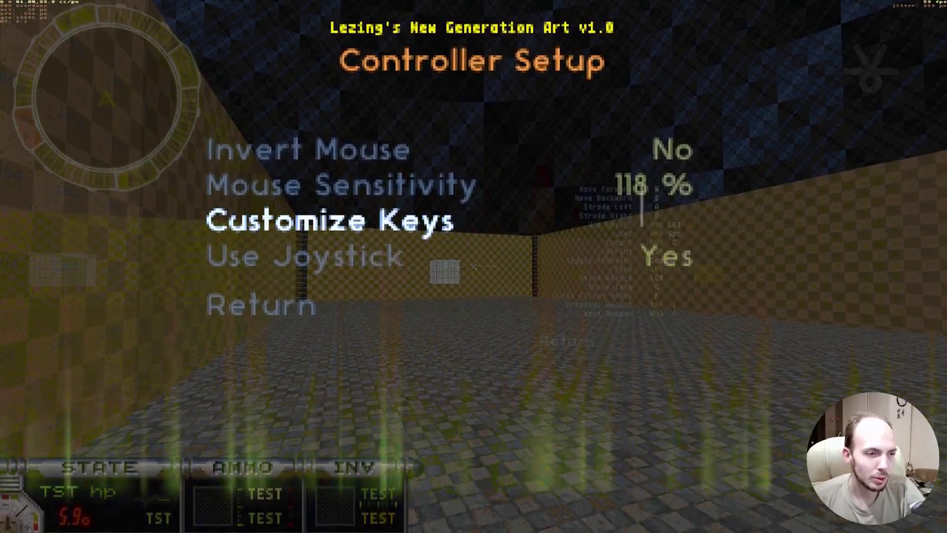
{"action": "key", "text": "Return"}
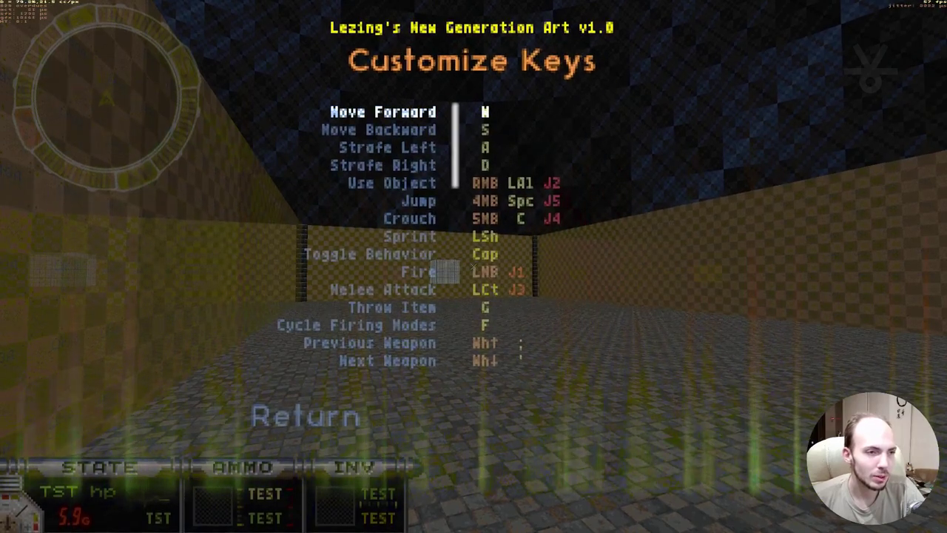
{"action": "key", "text": "Down"}
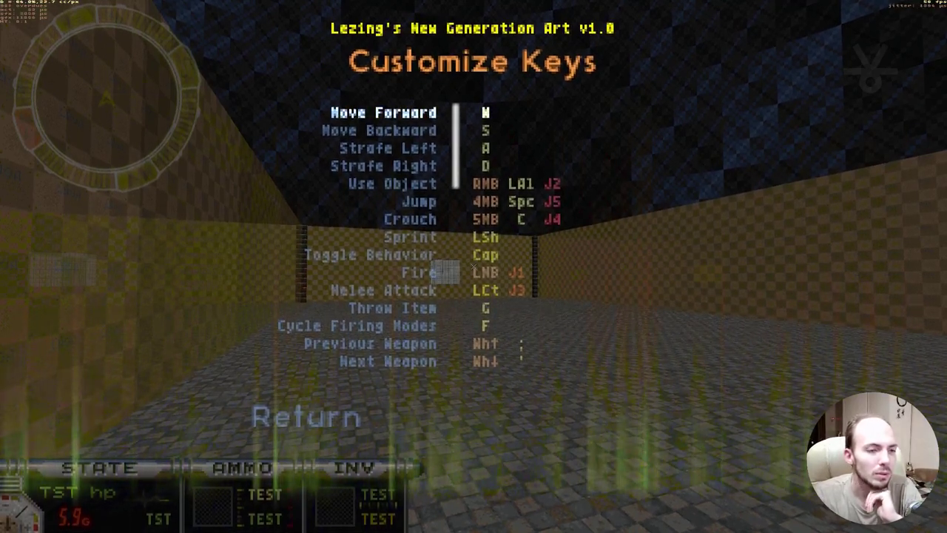
{"action": "key", "text": "Down"}
{"action": "key", "text": "Down"}
{"action": "key", "text": "Down"}
{"action": "key", "text": "Down"}
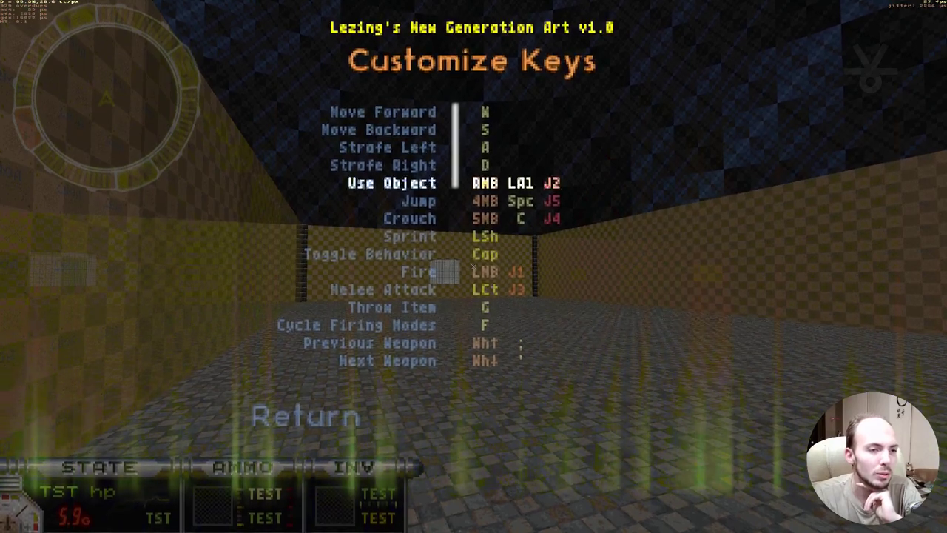
{"action": "key", "text": "Down"}
{"action": "key", "text": "Up"}
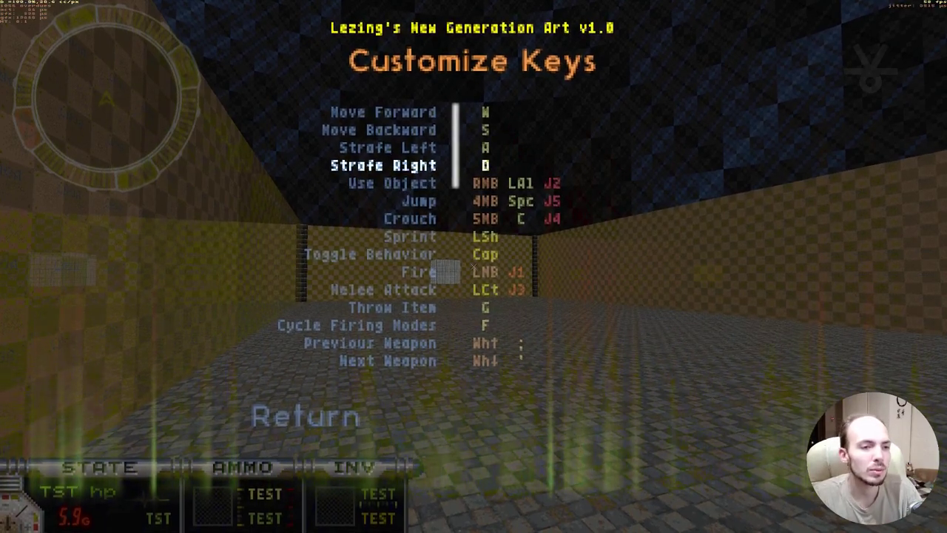
{"action": "key", "text": "Up"}
{"action": "key", "text": "Up"}
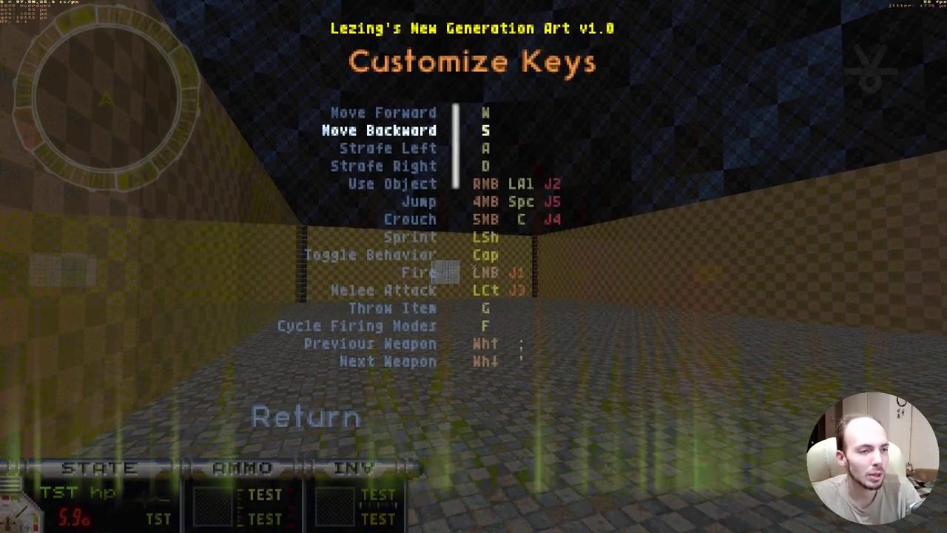
{"action": "key", "text": "Up"}
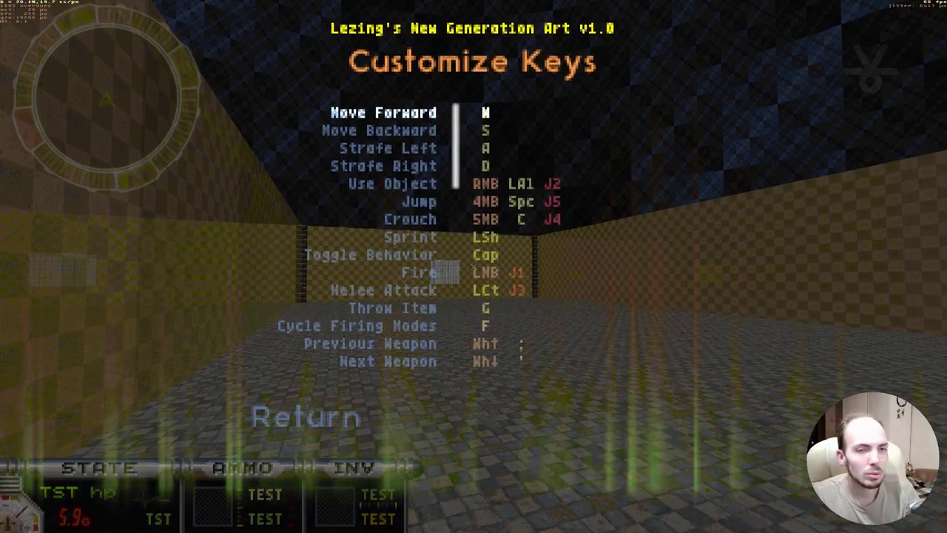
Add joystick bindings J6 to Move Forward, J7 to Move Backward, J8 to Strafe Left and J9 to Strafe Right.
{"action": "key", "text": "Return"}
{"action": "key", "text": "Down"}
{"action": "key", "text": "Return"}
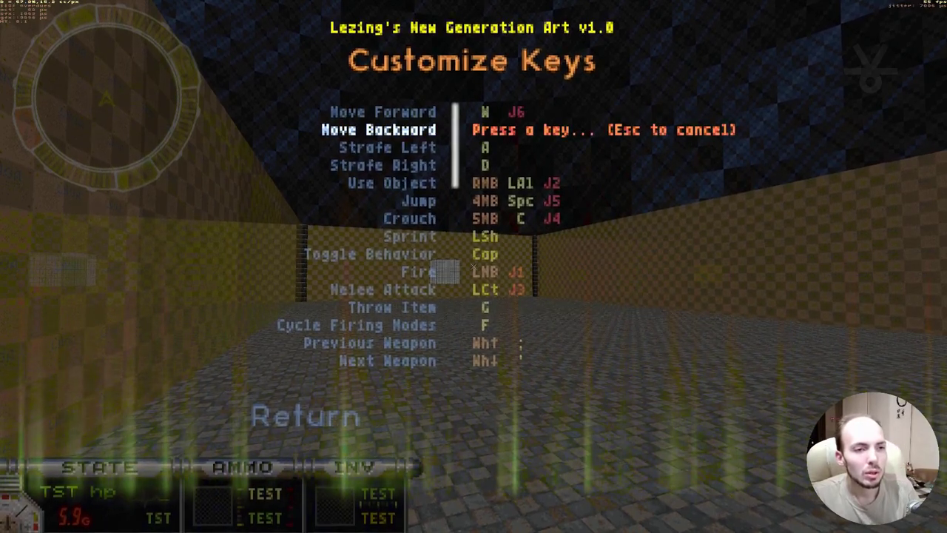
{"action": "key", "text": "Down"}
{"action": "key", "text": "Return"}
{"action": "key", "text": "Down"}
{"action": "key", "text": "Return"}
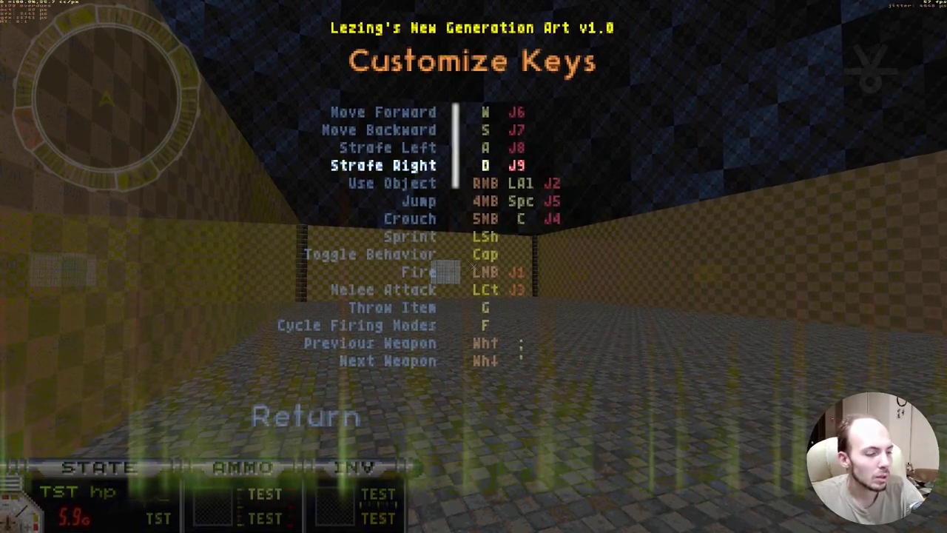
Add the note binding F-3 to Move Forward and C-3 to Move Backward.
{"action": "key", "text": "Up"}
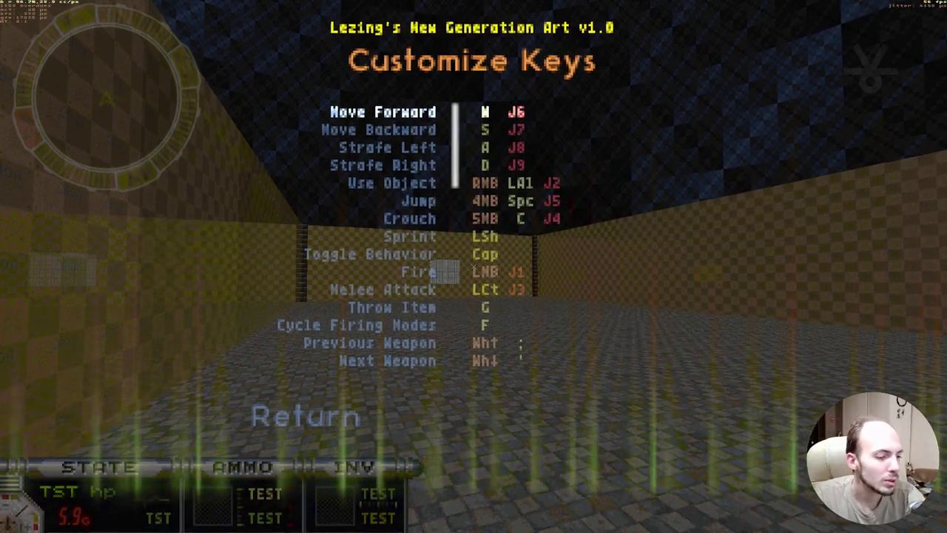
{"action": "key", "text": "Return"}
{"action": "key", "text": "F3"}
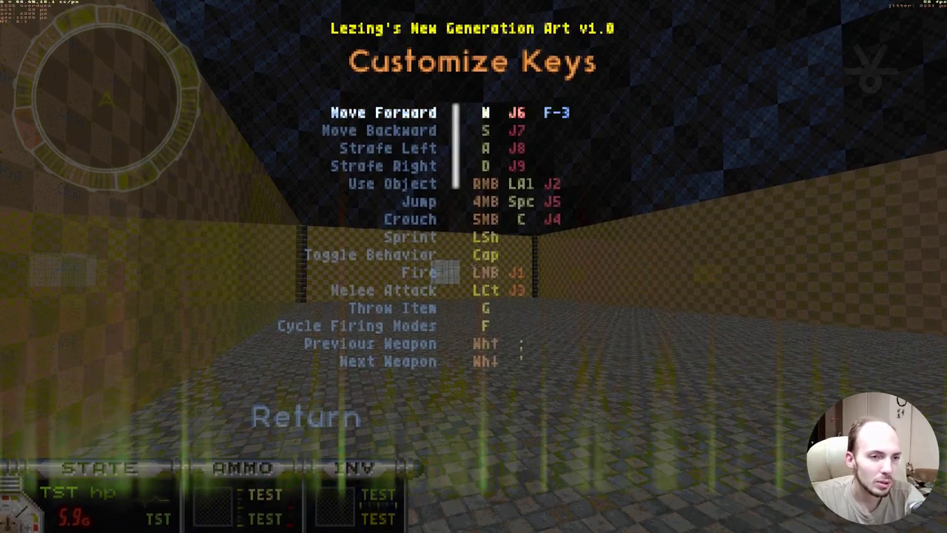
{"action": "key", "text": "Down"}
{"action": "key", "text": "Return"}
{"action": "key", "text": "z"}
{"action": "key", "text": "Down"}
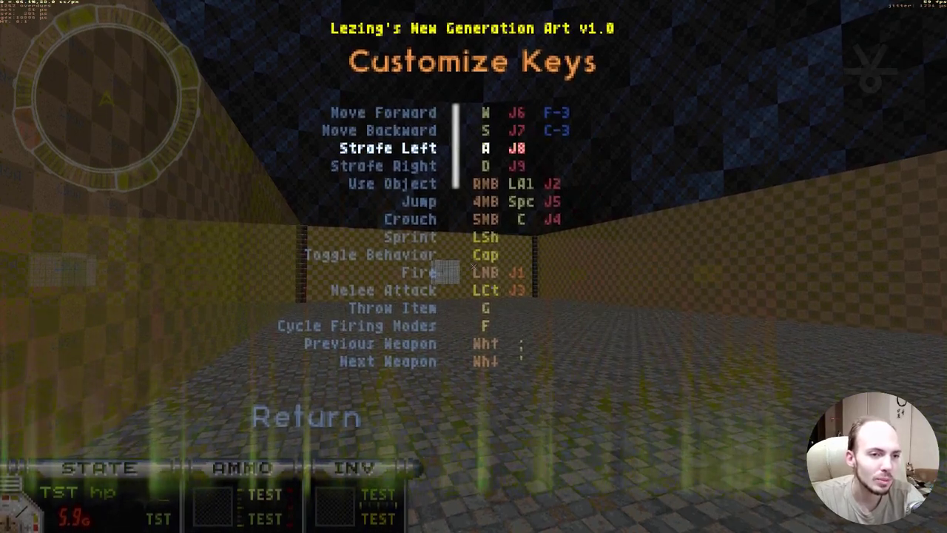
Add the note binding C#3 to Strafe Left and D-3 to Strafe Right.
{"action": "key", "text": "Return"}
{"action": "key", "text": "s"}
{"action": "key", "text": "Down"}
{"action": "key", "text": "Return"}
{"action": "key", "text": "x"}
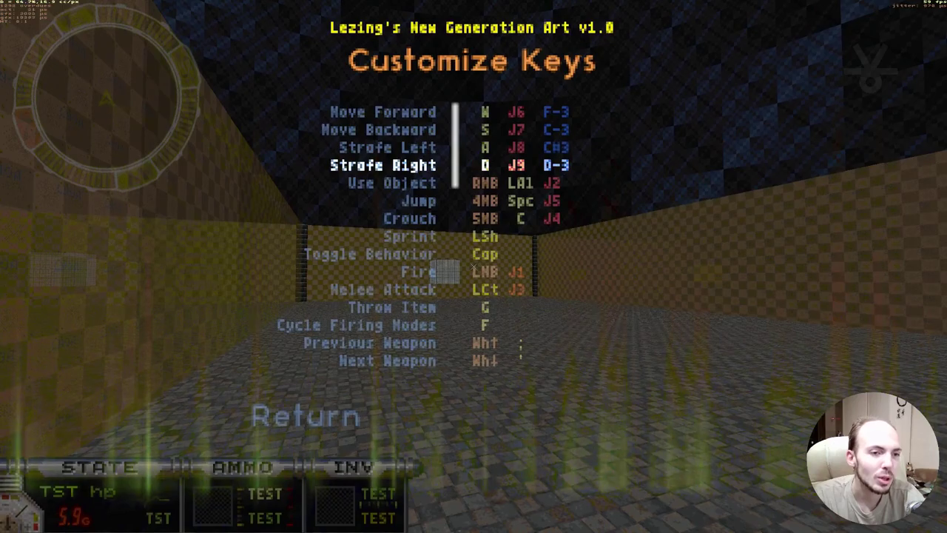
Add the note binding G-3 to Jump and D#3 to Crouch.
{"action": "key", "text": "Down"}
{"action": "key", "text": "Down"}
{"action": "key", "text": "Return"}
{"action": "key", "text": "b"}
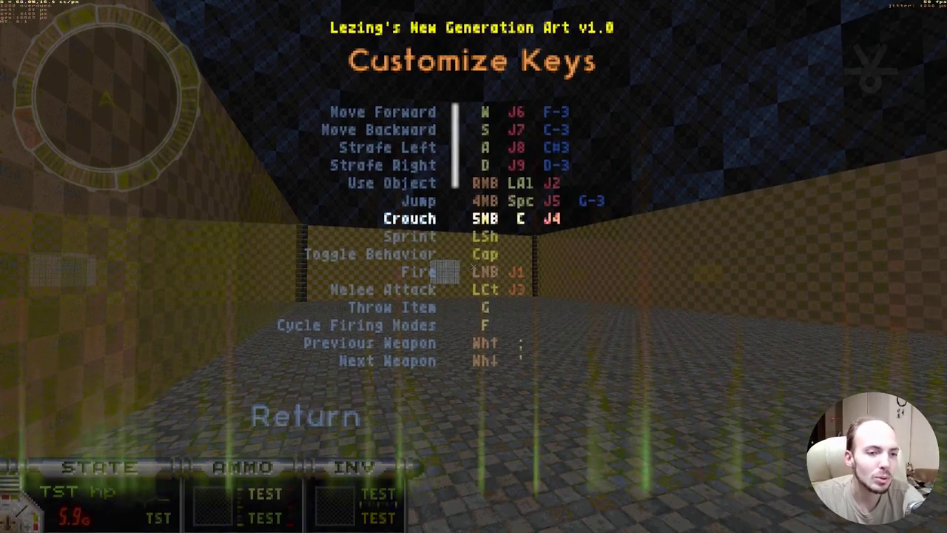
{"action": "key", "text": "Return"}
{"action": "key", "text": "d"}
{"action": "key", "text": "Down"}
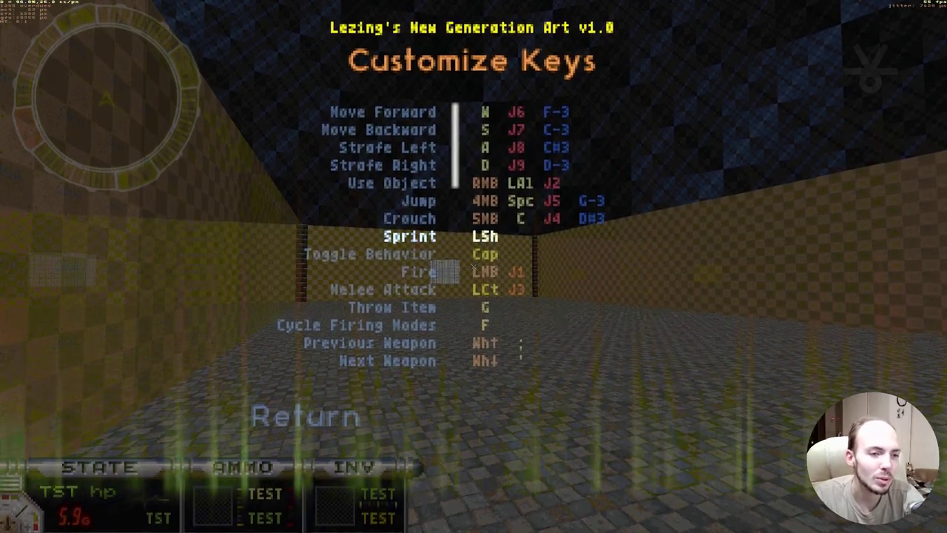
Review the key, joystick and note bindings from Move Forward through Crouch.
{"action": "key", "text": "Up"}
{"action": "key", "text": "Up"}
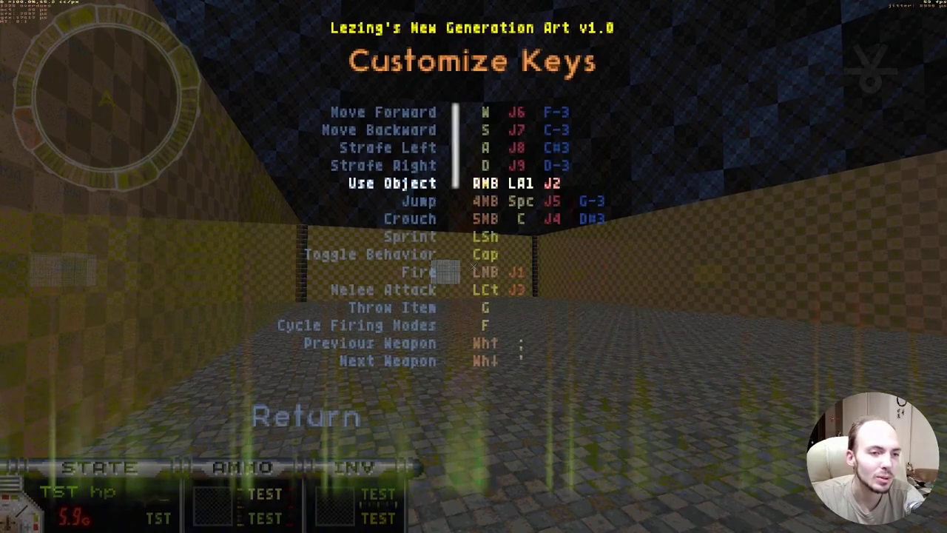
{"action": "key", "text": "Up"}
{"action": "key", "text": "Up"}
{"action": "key", "text": "Up"}
{"action": "key", "text": "Up"}
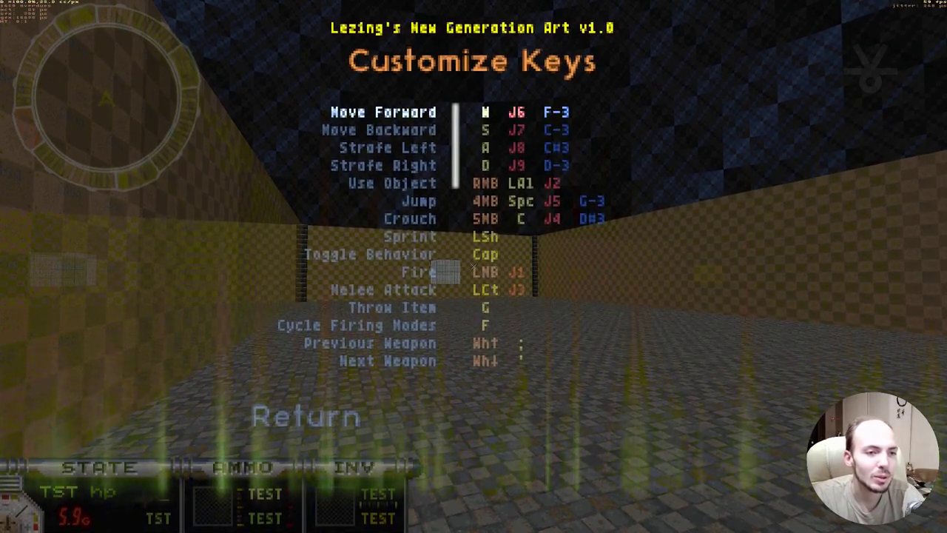
{"action": "key", "text": "Down"}
{"action": "key", "text": "Down"}
{"action": "key", "text": "Down"}
{"action": "key", "text": "Down"}
{"action": "key", "text": "Down"}
{"action": "key", "text": "Down"}
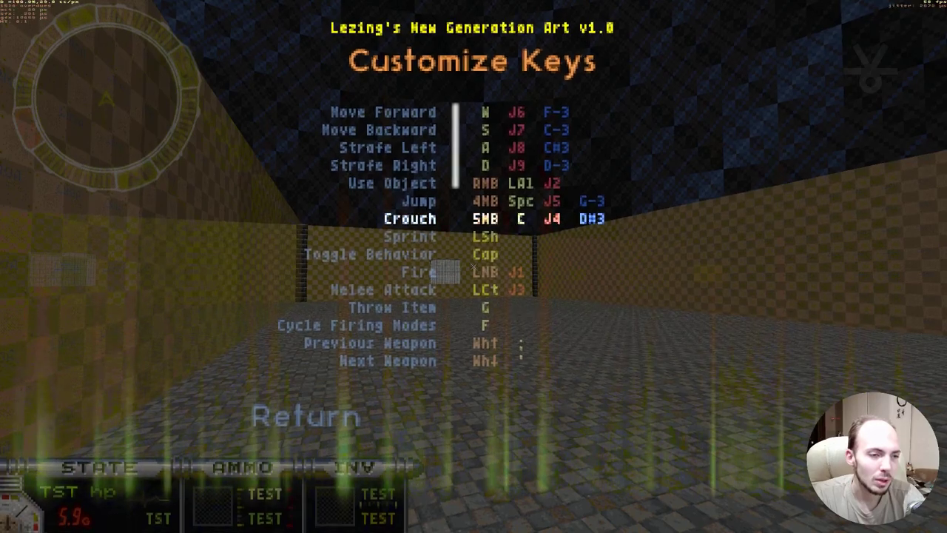
Bind the number keys 2, 3, 4 and 5 to Weapon 1 in addition to 1.
{"action": "key", "text": "Down"}
{"action": "key", "text": "Down"}
{"action": "key", "text": "Down"}
{"action": "key", "text": "Down"}
{"action": "key", "text": "Down"}
{"action": "key", "text": "Down"}
{"action": "key", "text": "Down"}
{"action": "key", "text": "Down"}
{"action": "key", "text": "Down"}
{"action": "key", "text": "Down"}
{"action": "key", "text": "Down"}
{"action": "key", "text": "Down"}
{"action": "key", "text": "Down"}
{"action": "key", "text": "Down"}
{"action": "key", "text": "Down"}
{"action": "key", "text": "Down"}
{"action": "key", "text": "Down"}
{"action": "key", "text": "Down"}
{"action": "key", "text": "Down"}
{"action": "key", "text": "Down"}
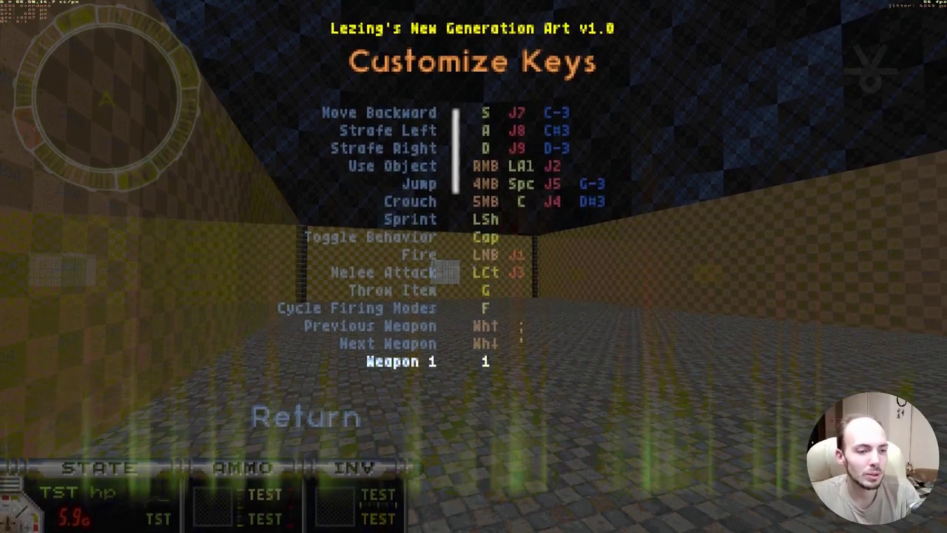
{"action": "key", "text": "Up"}
{"action": "key", "text": "Up"}
{"action": "key", "text": "Up"}
{"action": "key", "text": "Up"}
{"action": "key", "text": "Up"}
{"action": "key", "text": "Up"}
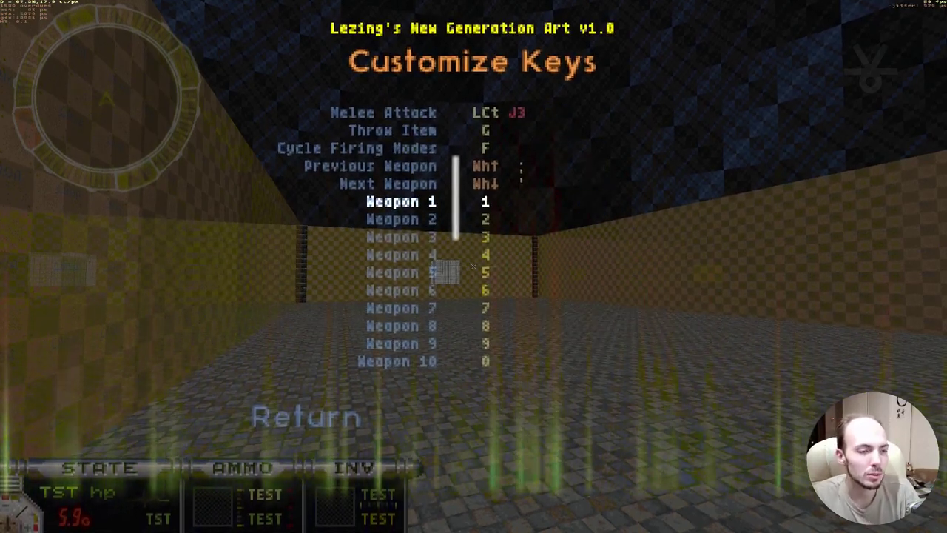
{"action": "key", "text": "2"}
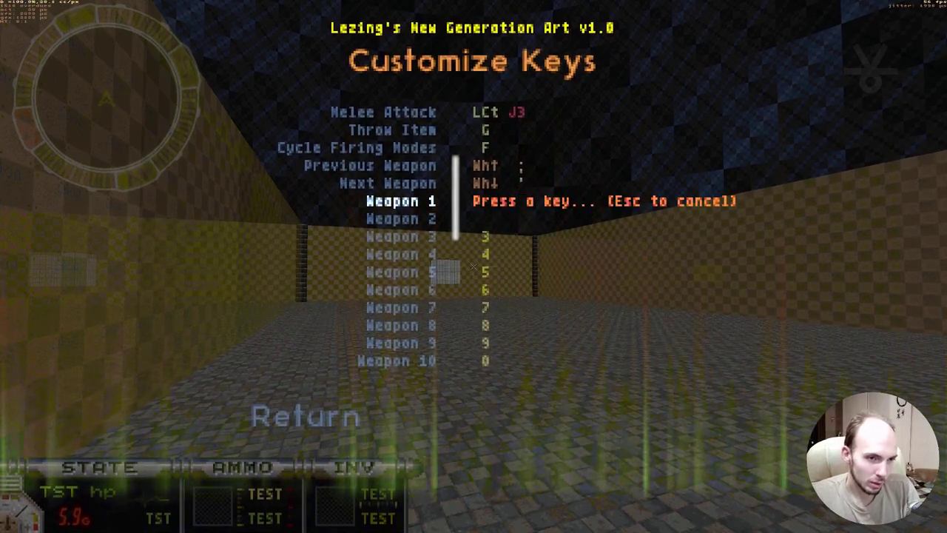
{"action": "key", "text": "3"}
{"action": "key", "text": "5"}
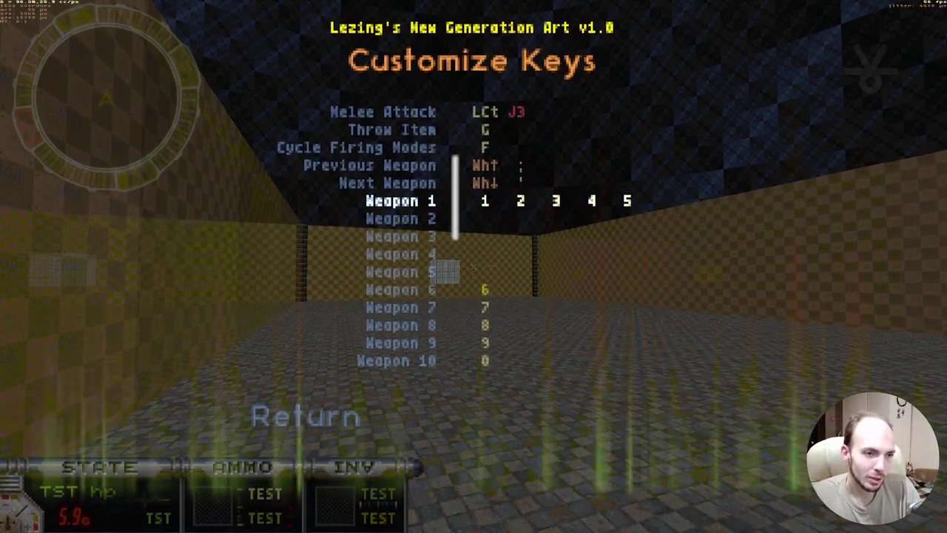
Bind the number keys 6, 7, 8, 9 and 0 to Weapon 1 as well.
{"action": "key", "text": "6"}
{"action": "key", "text": "Return"}
{"action": "key", "text": "7"}
{"action": "key", "text": "Return"}
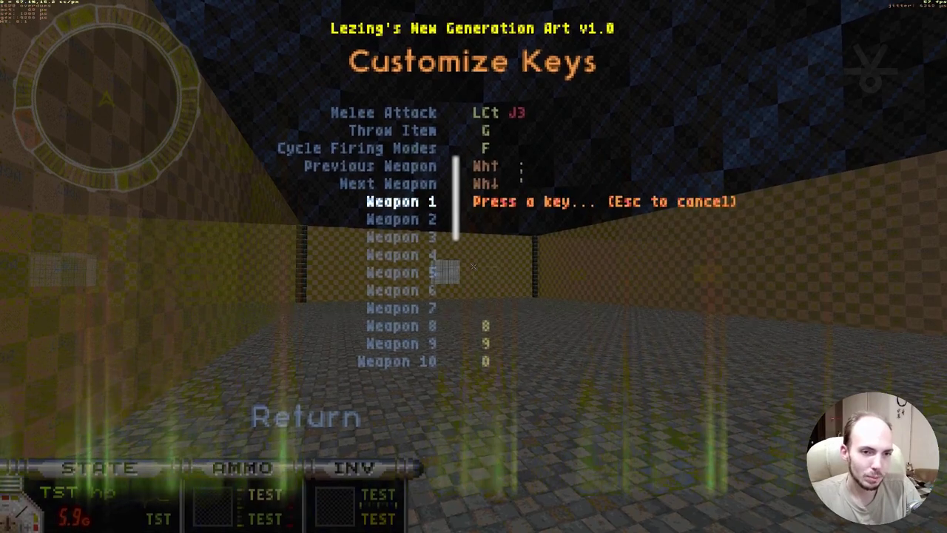
{"action": "key", "text": "8"}
{"action": "key", "text": "Return"}
{"action": "key", "text": "9"}
{"action": "key", "text": "0"}
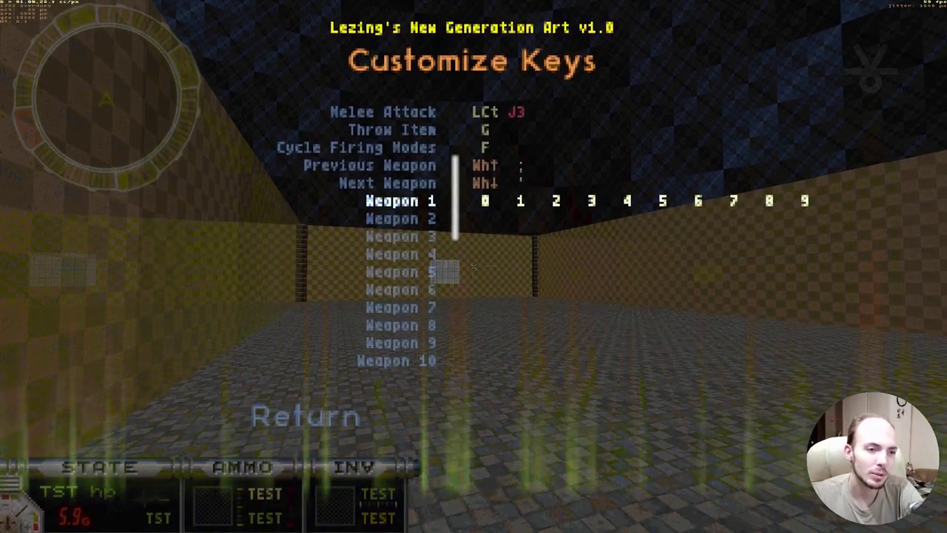
Bind number key 1 to Weapon 2, 2 to Weapon 3, 3 to Weapon 4 and 4 to Weapon 5.
{"action": "key", "text": "Down"}
{"action": "key", "text": "Return"}
{"action": "key", "text": "1"}
{"action": "key", "text": "Down"}
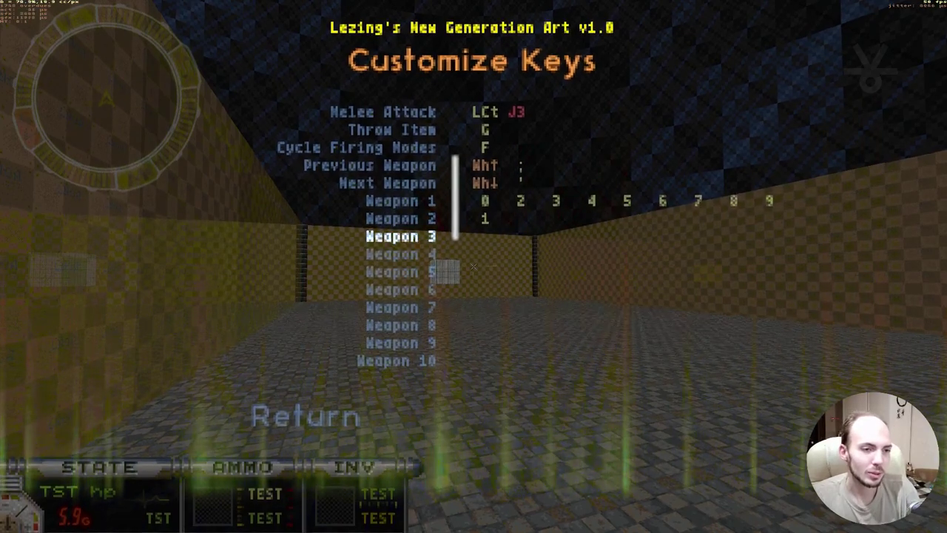
{"action": "key", "text": "Return"}
{"action": "key", "text": "2"}
{"action": "key", "text": "Down"}
{"action": "key", "text": "Return"}
{"action": "key", "text": "3"}
{"action": "key", "text": "4"}
{"action": "key", "text": "Down"}
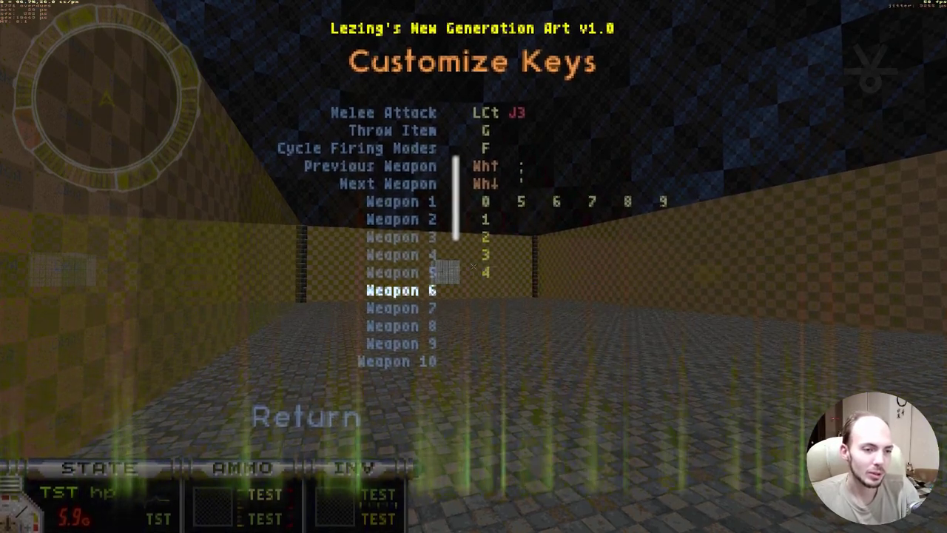
Bind number key 5 to Weapon 6, 6 to Weapon 7 and 7 to Weapon 8.
{"action": "key", "text": "Return"}
{"action": "key", "text": "5"}
{"action": "key", "text": "Down"}
{"action": "key", "text": "Return"}
{"action": "key", "text": "6"}
{"action": "key", "text": "Down"}
{"action": "key", "text": "Return"}
{"action": "key", "text": "7"}
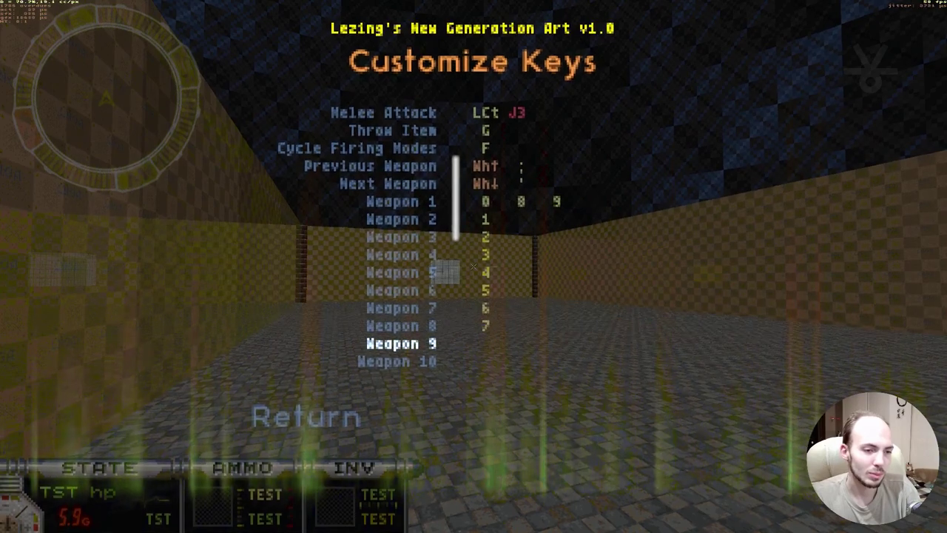
Bind number key 8 to Weapon 9 and 9 to Weapon 10.
{"action": "key", "text": "Return"}
{"action": "key", "text": "8"}
{"action": "key", "text": "Return"}
{"action": "key", "text": "9"}
{"action": "key", "text": "Down"}
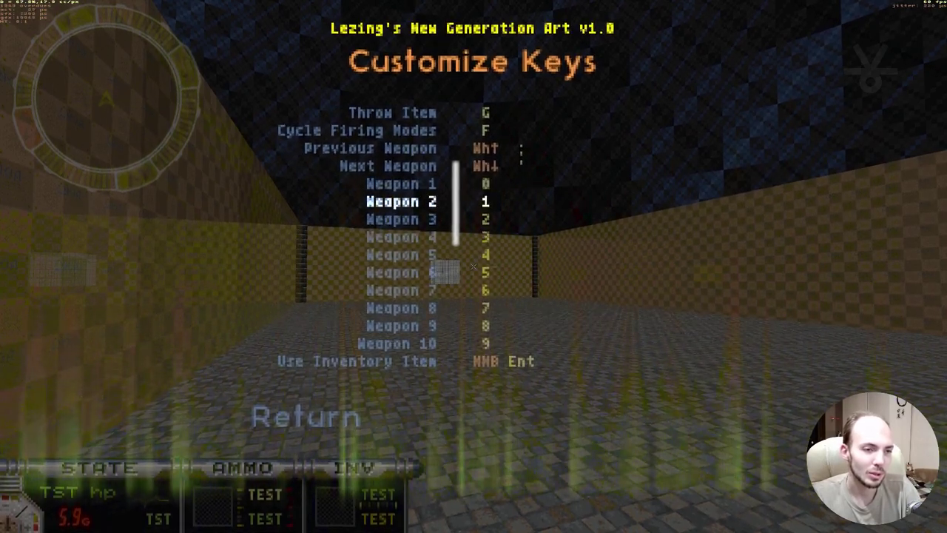
Look through the remaining key bindings down to the save and settings shortcuts, and leave Customize Keys.
{"action": "key", "text": "Down"}
{"action": "key", "text": "Down"}
{"action": "key", "text": "Down"}
{"action": "key", "text": "Down"}
{"action": "key", "text": "Down"}
{"action": "key", "text": "Down"}
{"action": "key", "text": "Down"}
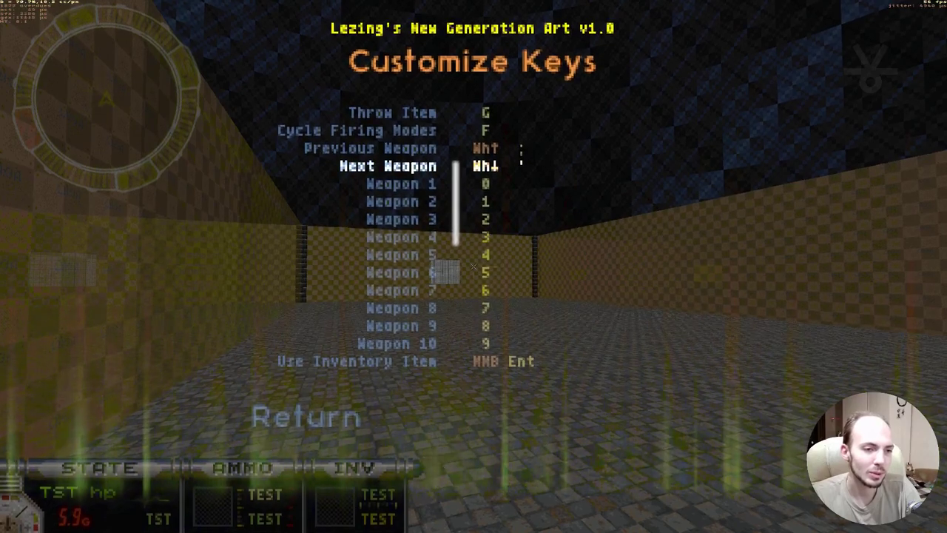
{"action": "key", "text": "Down"}
{"action": "key", "text": "Down"}
{"action": "key", "text": "Down"}
{"action": "key", "text": "Down"}
{"action": "key", "text": "Down"}
{"action": "key", "text": "Down"}
{"action": "key", "text": "Down"}
{"action": "key", "text": "Down"}
{"action": "key", "text": "Down"}
{"action": "key", "text": "Down"}
{"action": "key", "text": "Down"}
{"action": "key", "text": "Down"}
{"action": "key", "text": "Down"}
{"action": "key", "text": "Down"}
{"action": "key", "text": "Down"}
{"action": "key", "text": "Down"}
{"action": "key", "text": "Down"}
{"action": "key", "text": "Down"}
{"action": "key", "text": "Down"}
{"action": "key", "text": "Down"}
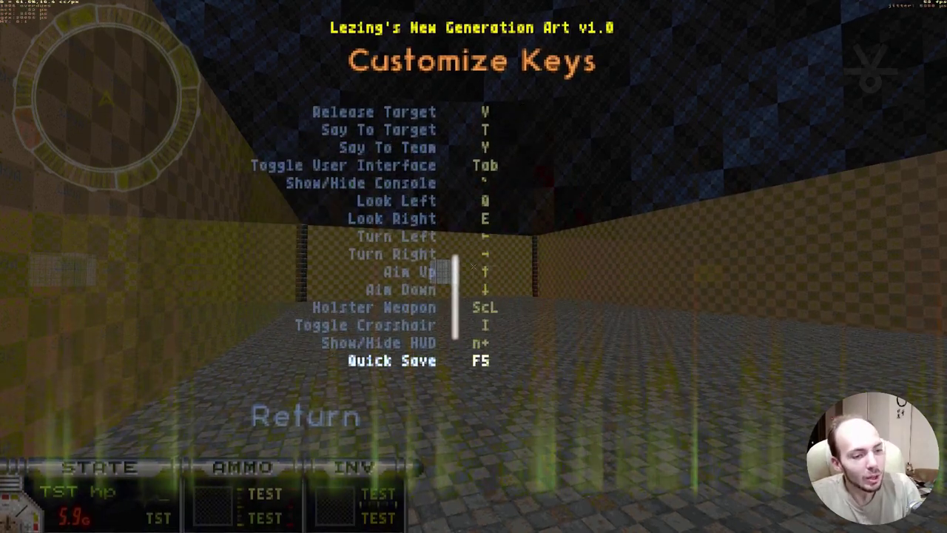
{"action": "key", "text": "Down"}
{"action": "key", "text": "Down"}
{"action": "key", "text": "Down"}
{"action": "key", "text": "Down"}
{"action": "key", "text": "Down"}
{"action": "key", "text": "Down"}
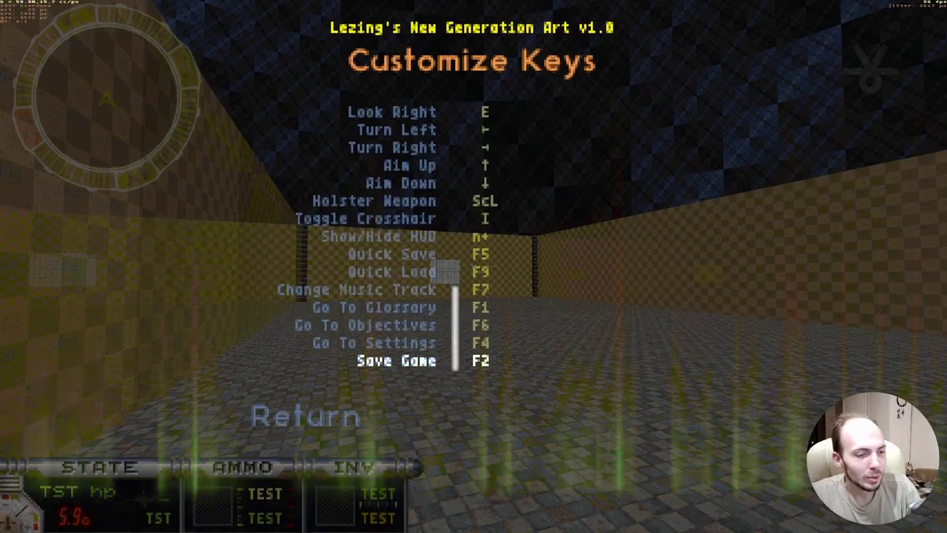
{"action": "key", "text": "Down"}
{"action": "key", "text": "Escape"}
Leave the Controller Setup and go to Audio Options in the options list.
{"action": "key", "text": "Down"}
{"action": "key", "text": "Down"}
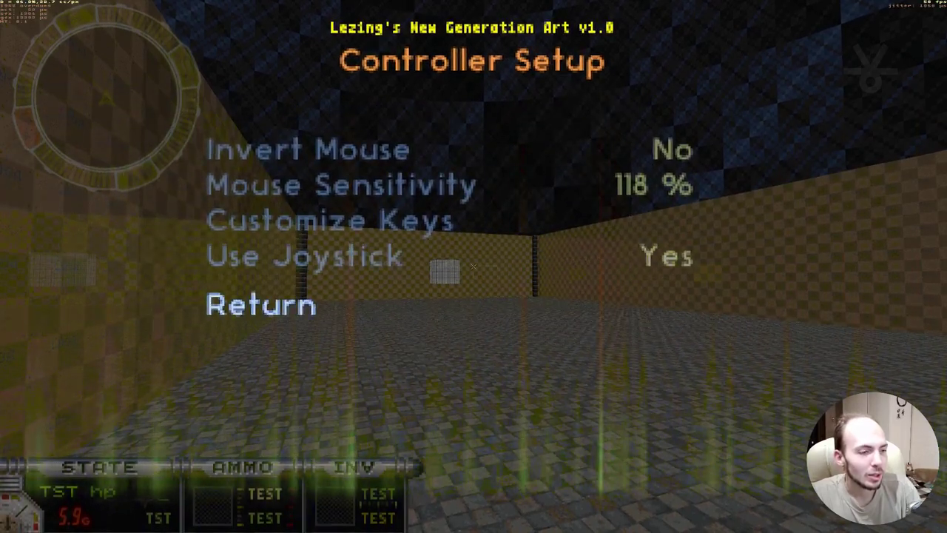
{"action": "key", "text": "Return"}
{"action": "key", "text": "Down"}
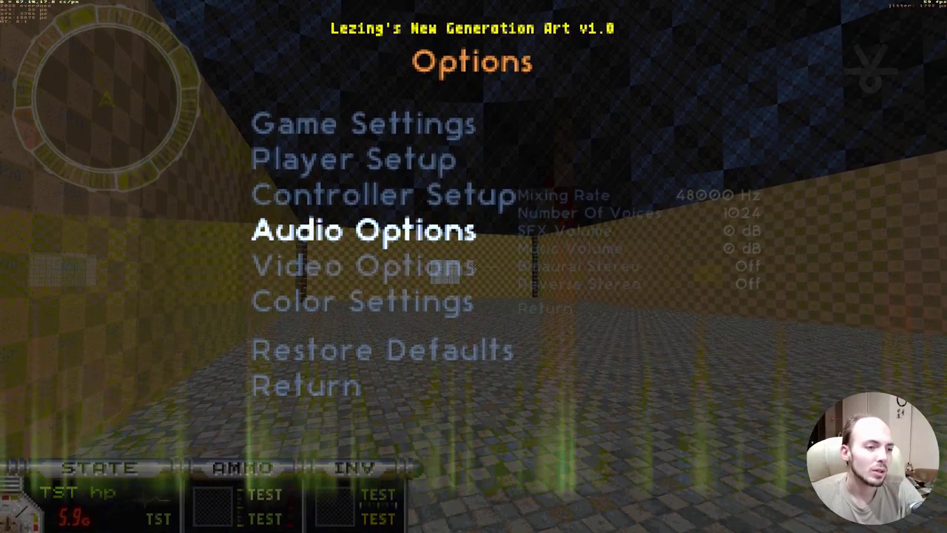
Open the Audio Options and set the Mixing Rate to 96000 Hz.
{"action": "key", "text": "Return"}
{"action": "key", "text": "Right"}
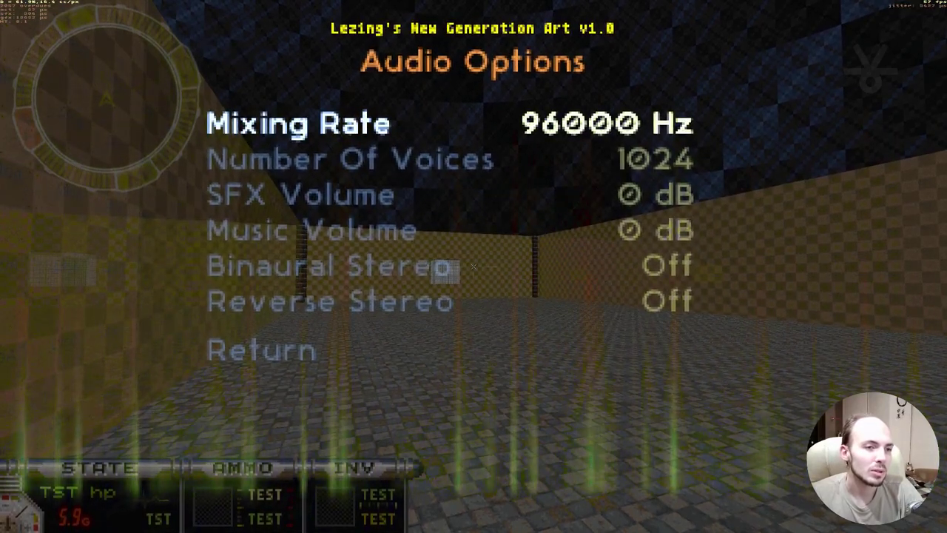
Try a +5 dB SFX Volume, return it to 0 dB, and set the Music Volume to -6 dB.
{"action": "key", "text": "Down"}
{"action": "key", "text": "Down"}
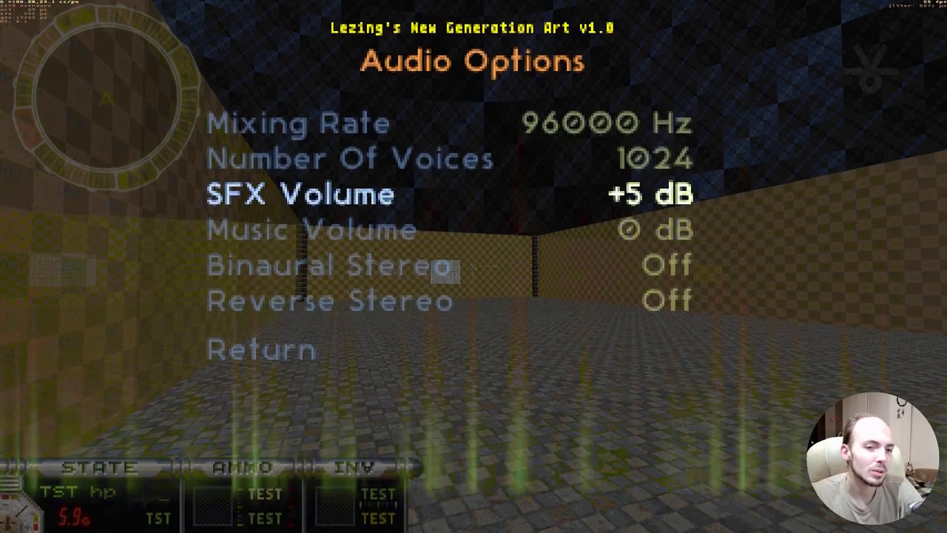
{"action": "key", "text": "Right"}
{"action": "key", "text": "Right"}
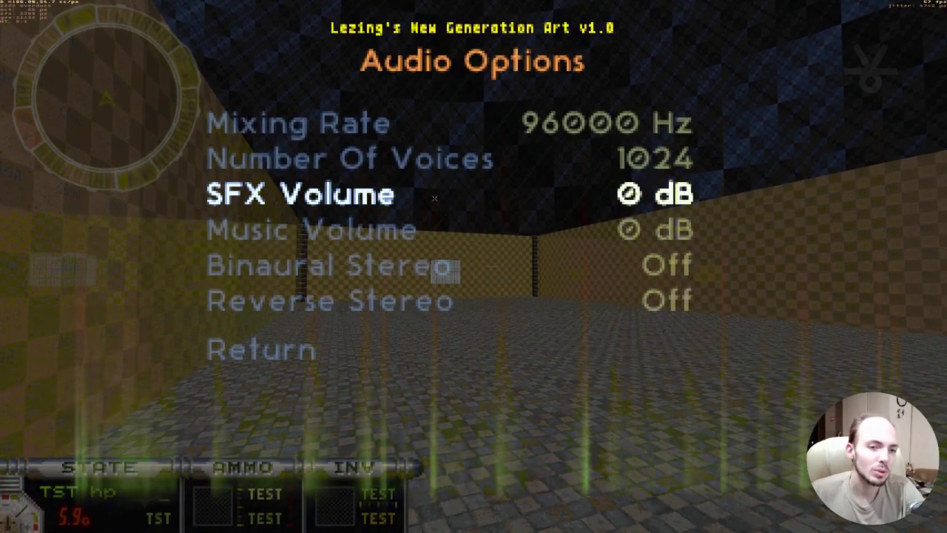
{"action": "key", "text": "Left"}
{"action": "key", "text": "Return"}
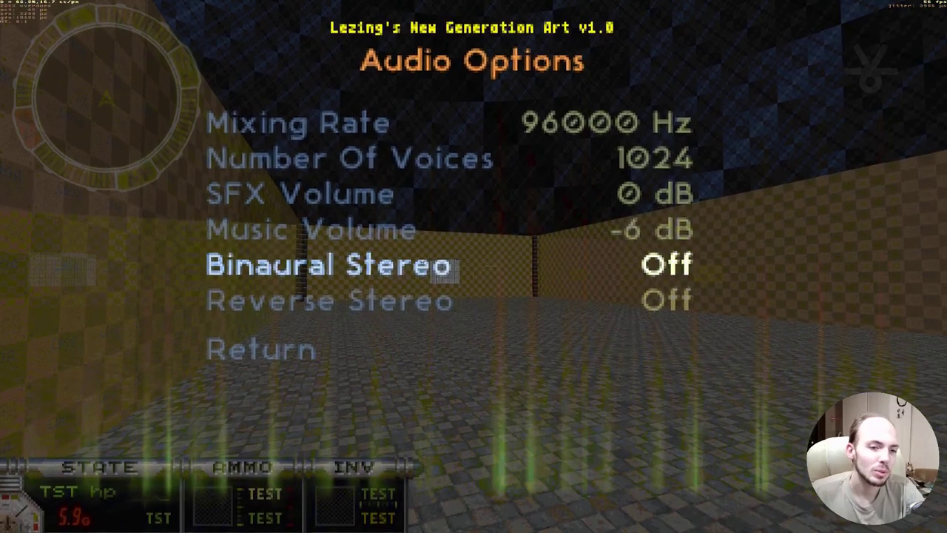
Look at the Reverse Stereo setting, leave the Audio Options and go to Video Options in the options list.
{"action": "key", "text": "Down"}
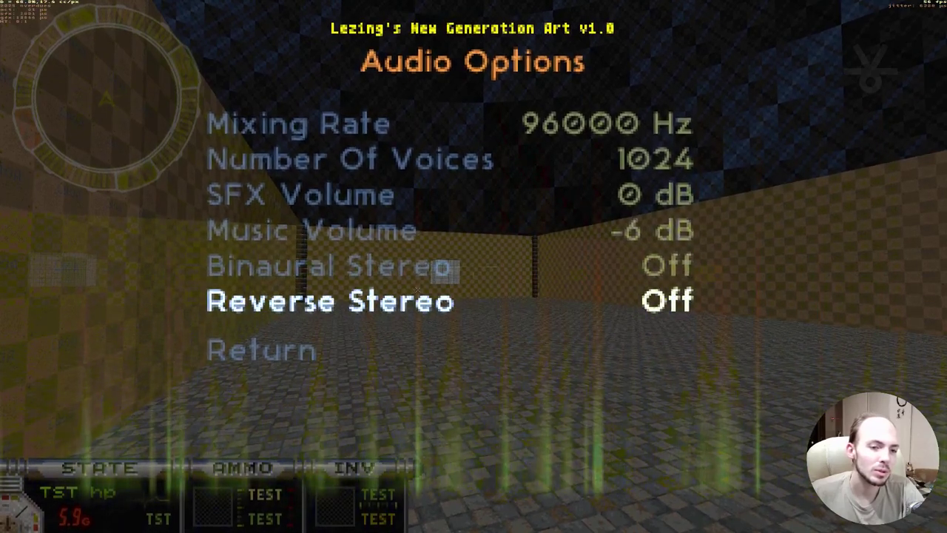
{"action": "key", "text": "Return"}
{"action": "key", "text": "Escape"}
{"action": "key", "text": "Down"}
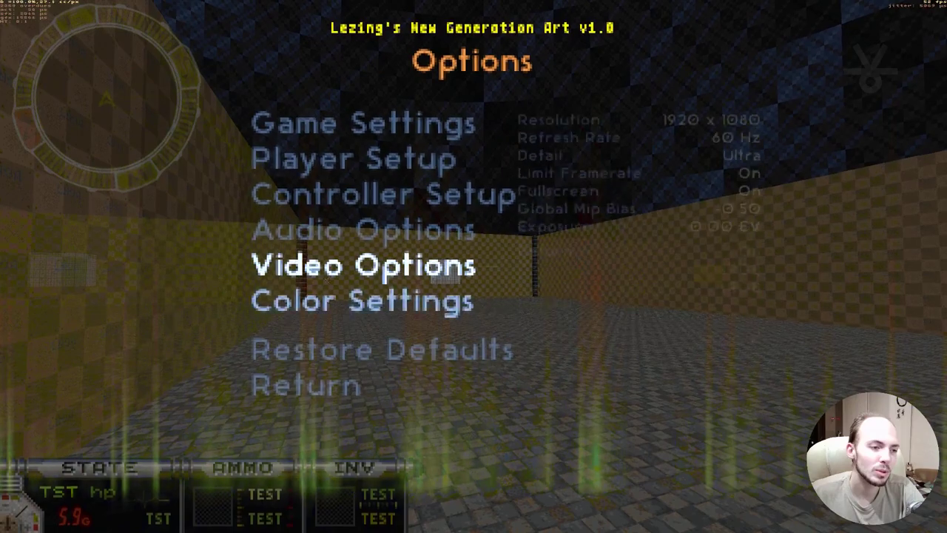
Open the Video Options, try the Low detail level, and set Detail to High.
{"action": "key", "text": "Return"}
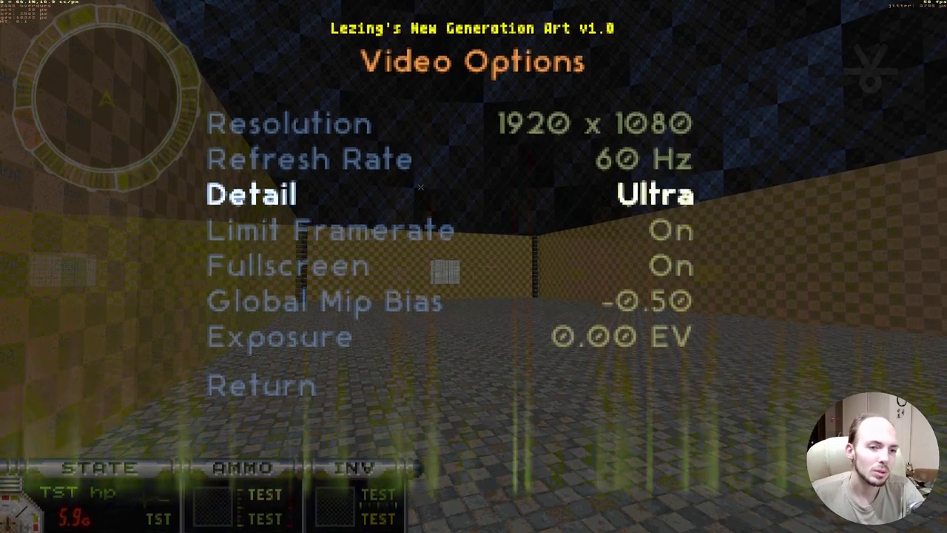
{"action": "key", "text": "Left"}
{"action": "key", "text": "Right"}
{"action": "key", "text": "Right"}
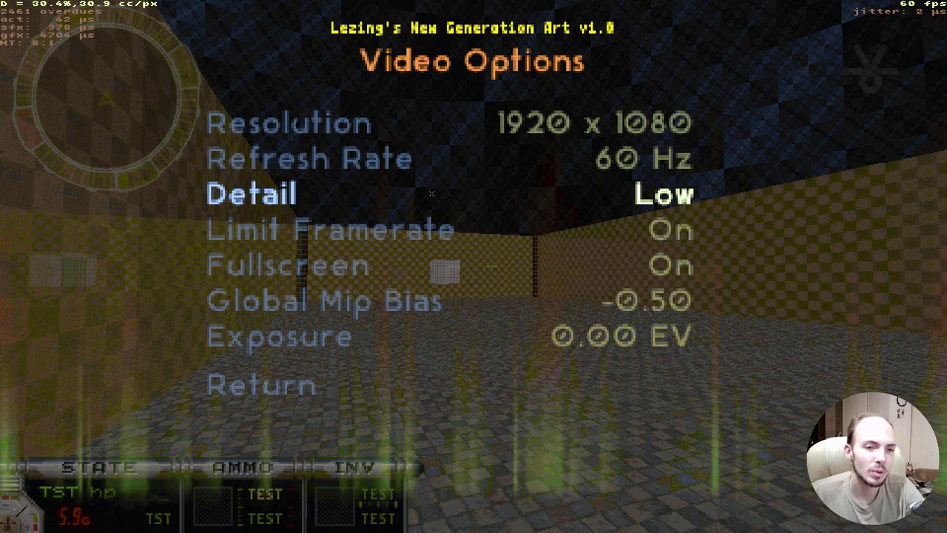
{"action": "key", "text": "Right"}
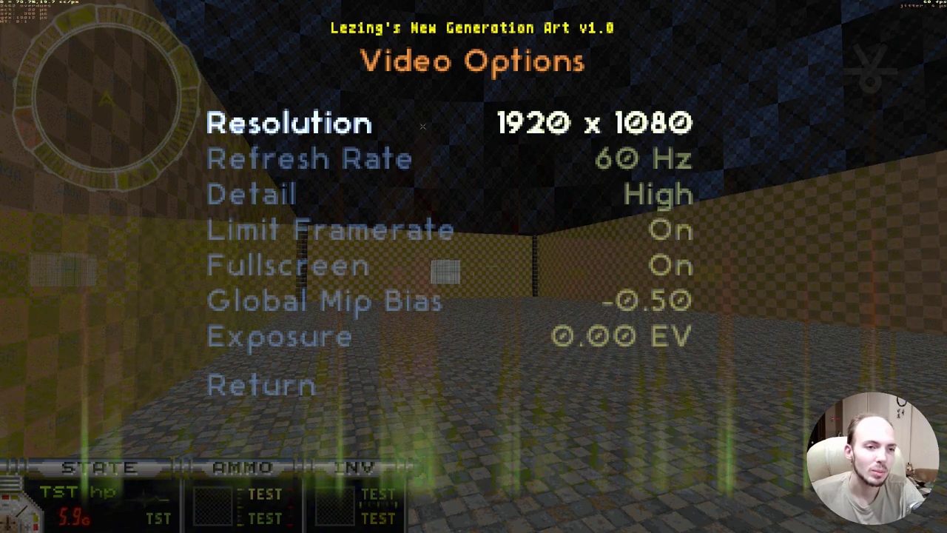
Cycle the Resolution through the available display modes and settle on 1920 x 1080 at 50 Hz.
{"action": "key", "text": "Right"}
{"action": "key", "text": "Right"}
{"action": "key", "text": "Right"}
{"action": "key", "text": "Right"}
{"action": "key", "text": "Right"}
{"action": "key", "text": "Right"}
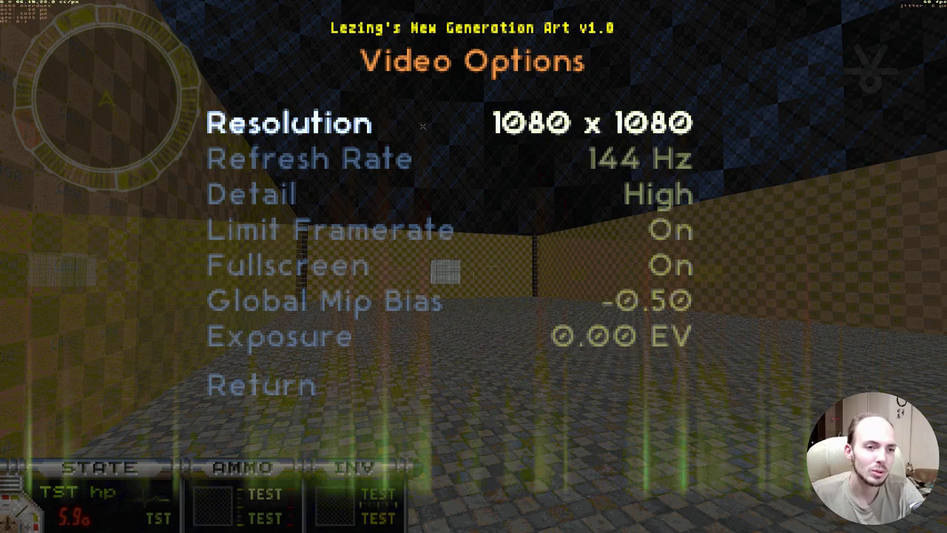
{"action": "key", "text": "Right"}
{"action": "key", "text": "Right"}
{"action": "key", "text": "Right"}
{"action": "key", "text": "Right"}
{"action": "key", "text": "Right"}
{"action": "key", "text": "Right"}
{"action": "key", "text": "Right"}
{"action": "key", "text": "Right"}
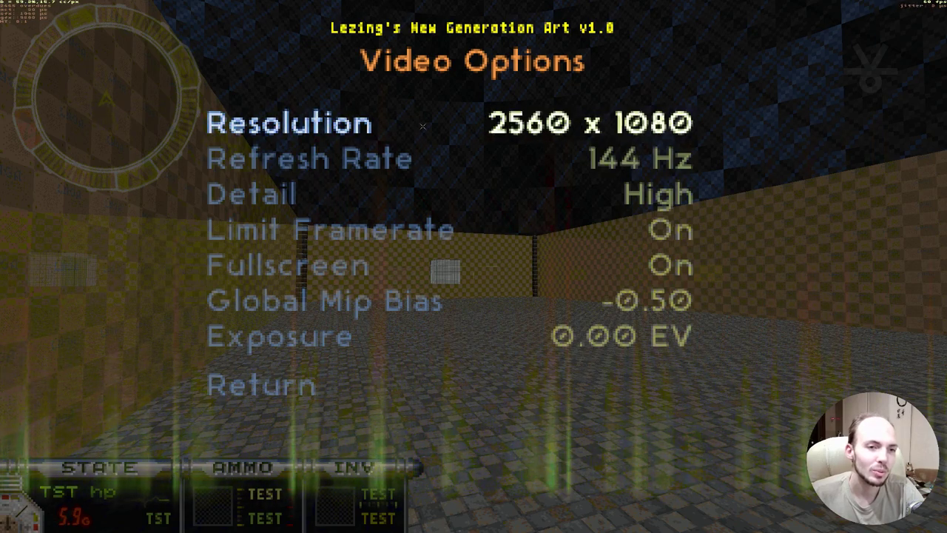
{"action": "key", "text": "Right"}
{"action": "key", "text": "Right"}
{"action": "key", "text": "Right"}
{"action": "key", "text": "Right"}
{"action": "key", "text": "Right"}
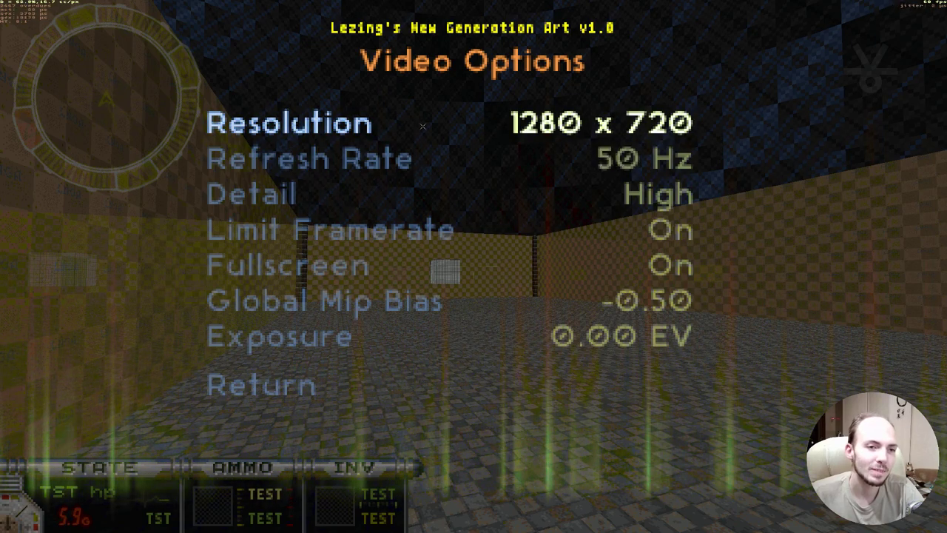
{"action": "key", "text": "Right"}
{"action": "key", "text": "Right"}
{"action": "key", "text": "Right"}
{"action": "key", "text": "Right"}
{"action": "key", "text": "Right"}
{"action": "key", "text": "Right"}
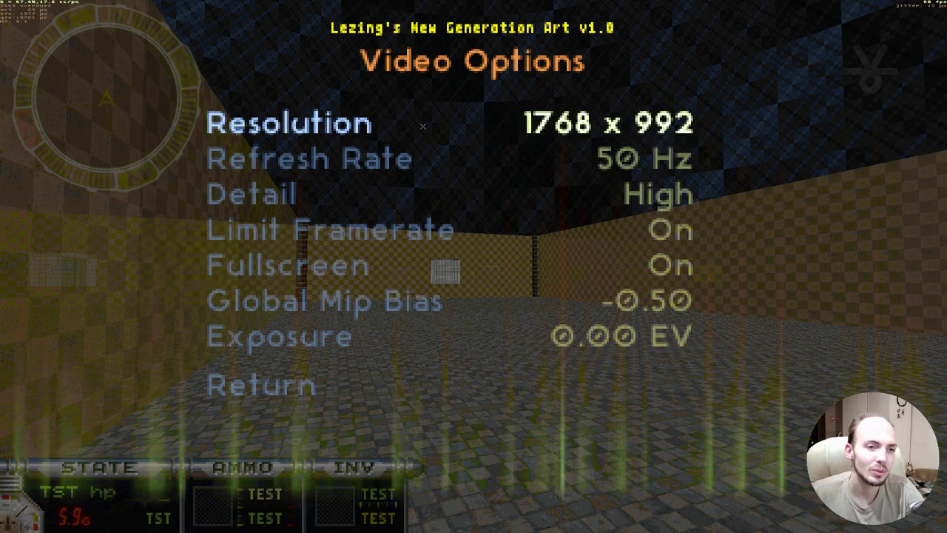
{"action": "key", "text": "Down"}
{"action": "key", "text": "Down"}
{"action": "key", "text": "Down"}
{"action": "key", "text": "Down"}
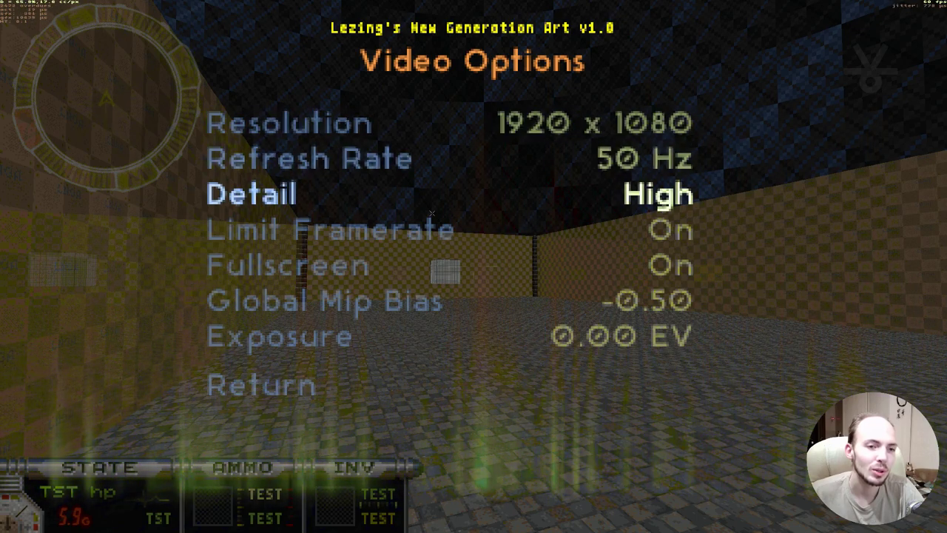
{"action": "key", "text": "Up"}
{"action": "key", "text": "Up"}
{"action": "key", "text": "Up"}
{"action": "key", "text": "Up"}
{"action": "key", "text": "Down"}
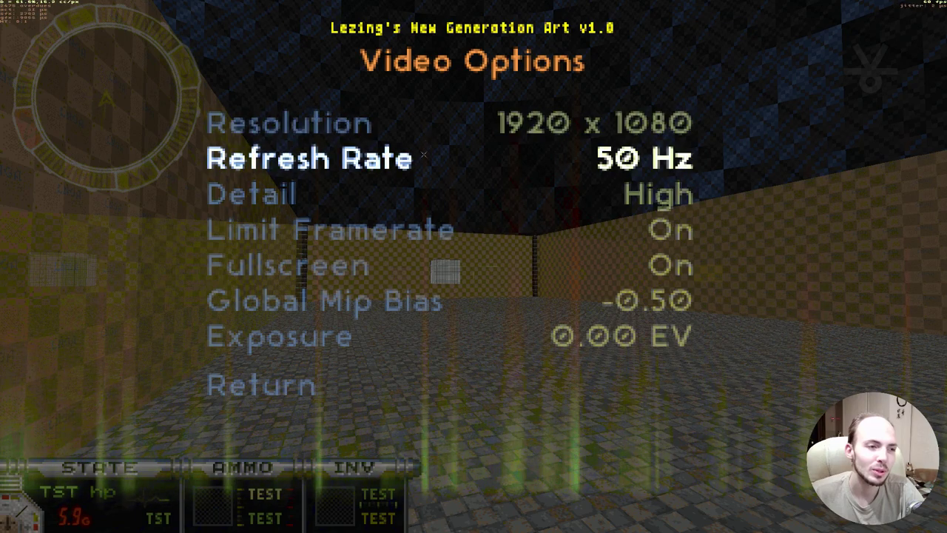
{"action": "key", "text": "Down"}
{"action": "key", "text": "Down"}
{"action": "key", "text": "Down"}
{"action": "key", "text": "Up"}
{"action": "key", "text": "Up"}
{"action": "key", "text": "Up"}
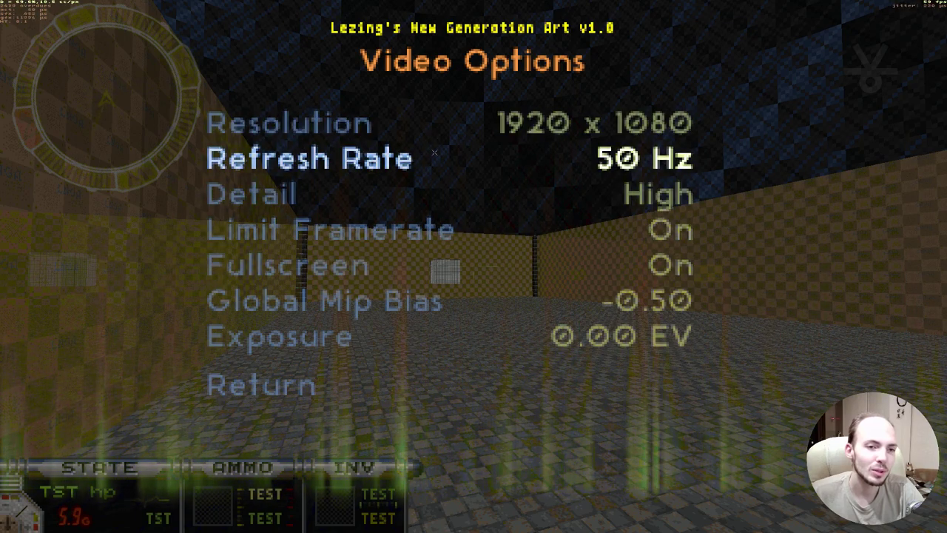
Show the game in a nearly screen-filling window and adjust its size to 1920 x 1061.
{"action": "key", "text": "Down"}
{"action": "key", "text": "Down"}
{"action": "key", "text": "Down"}
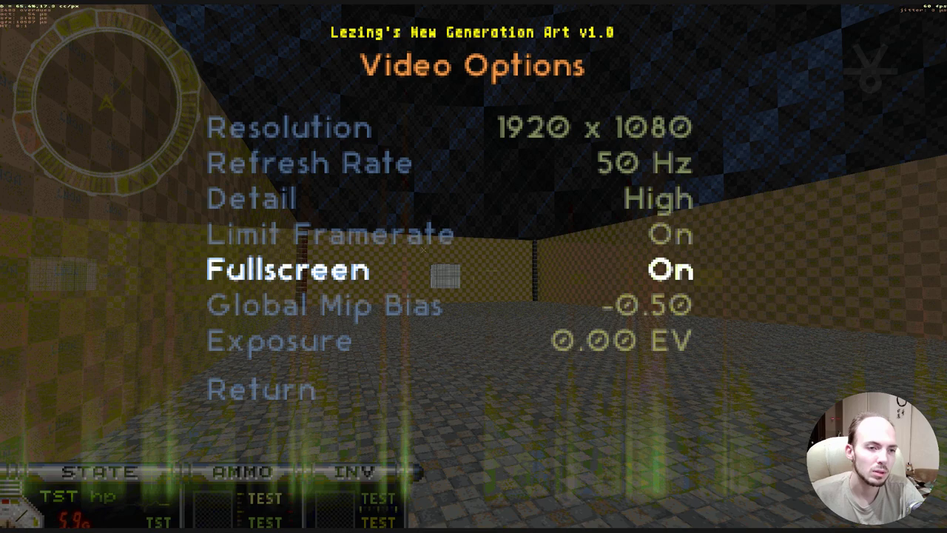
{"action": "key", "text": "Down"}
{"action": "key", "text": "Up"}
{"action": "key", "text": "Down"}
{"action": "key", "text": "Down"}
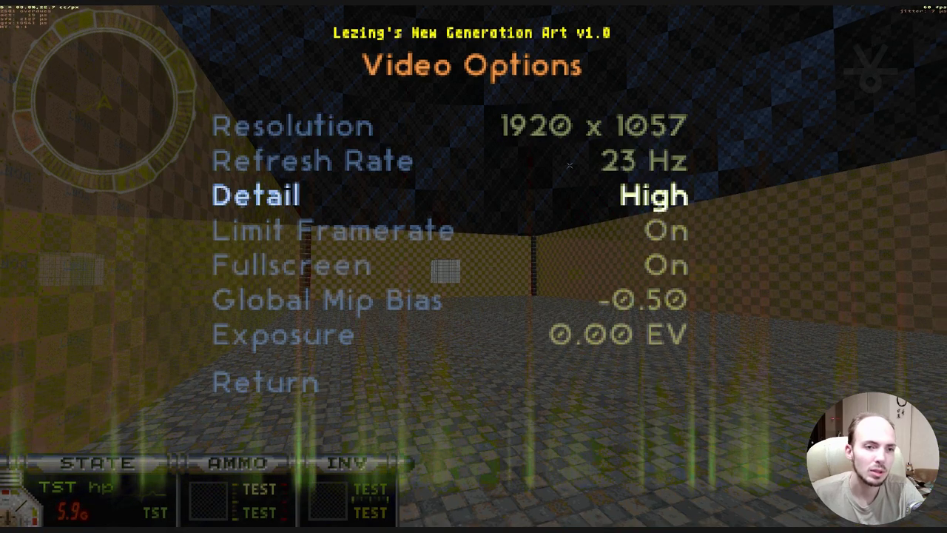
{"action": "key", "text": "Up"}
{"action": "key", "text": "Up"}
{"action": "key", "text": "Right"}
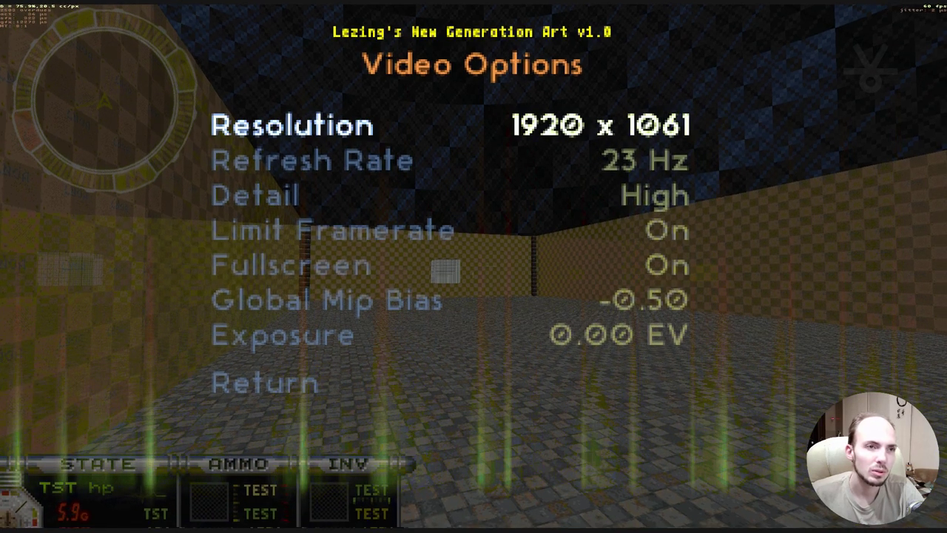
Shrink the game window gradually down to 604 x 392.
{"action": "key", "text": "Left"}
{"action": "key", "text": "Left"}
{"action": "key", "text": "Left"}
{"action": "key", "text": "Left"}
{"action": "key", "text": "Left"}
{"action": "key", "text": "Left"}
{"action": "key", "text": "Left"}
{"action": "key", "text": "Left"}
{"action": "key", "text": "Left"}
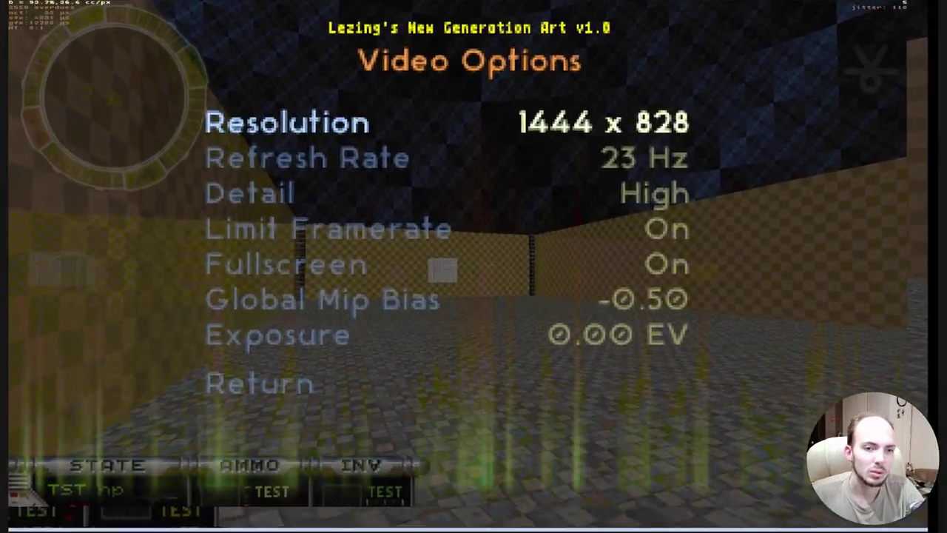
{"action": "key", "text": "Left"}
{"action": "key", "text": "Left"}
{"action": "key", "text": "Left"}
{"action": "key", "text": "Left"}
{"action": "key", "text": "Left"}
{"action": "key", "text": "Left"}
{"action": "key", "text": "Left"}
{"action": "key", "text": "Left"}
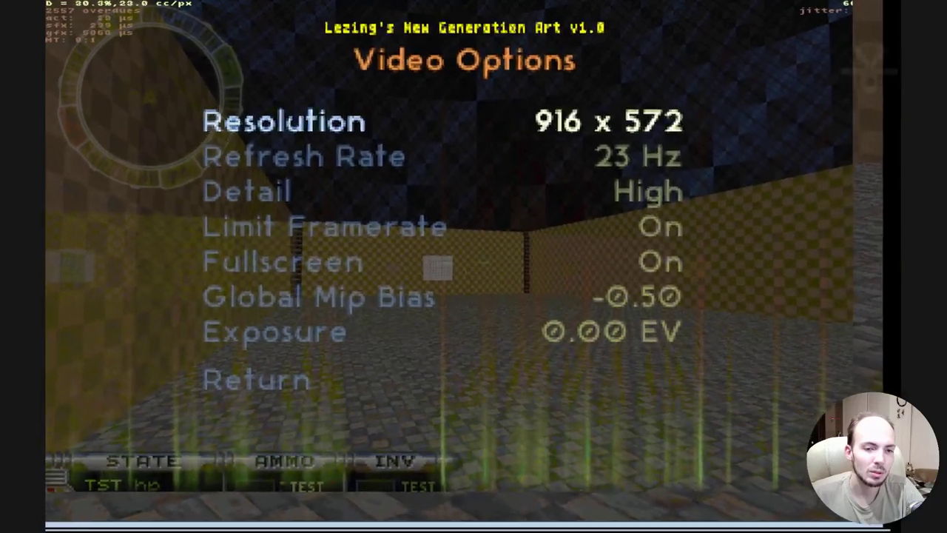
{"action": "key", "text": "Left"}
{"action": "key", "text": "Left"}
{"action": "key", "text": "Left"}
{"action": "key", "text": "Left"}
{"action": "key", "text": "Left"}
{"action": "key", "text": "Left"}
{"action": "key", "text": "Left"}
{"action": "key", "text": "Left"}
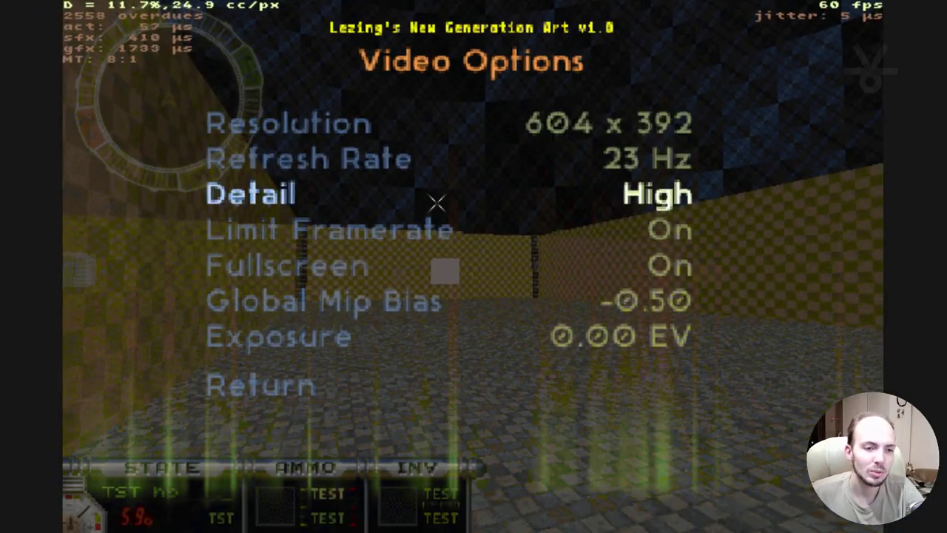
Select the 1920 x 1080 resolution at 50 Hz and enlarge the game window to fill the desktop.
{"action": "key", "text": "Right"}
{"action": "key", "text": "Right"}
{"action": "key", "text": "Right"}
{"action": "key", "text": "Right"}
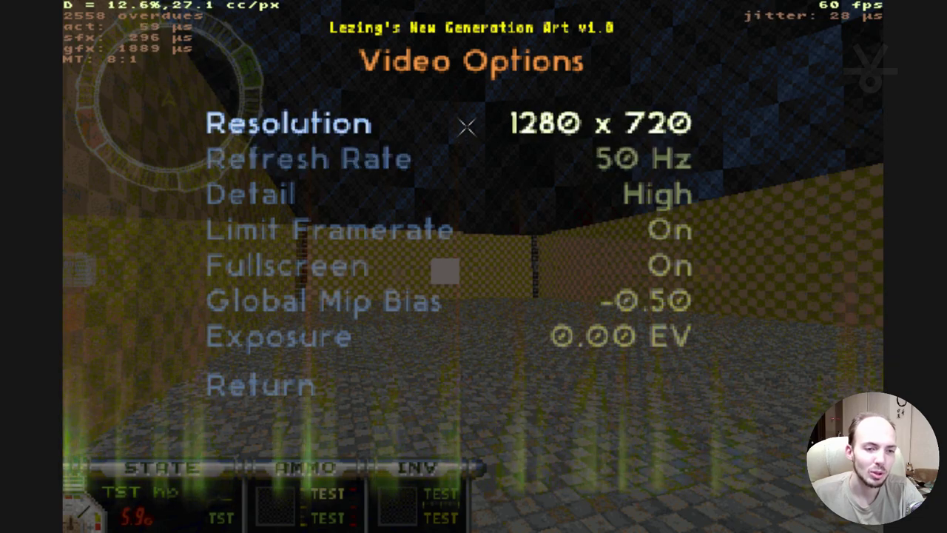
{"action": "key", "text": "Right"}
{"action": "key", "text": "Right"}
{"action": "key", "text": "Right"}
{"action": "key", "text": "Right"}
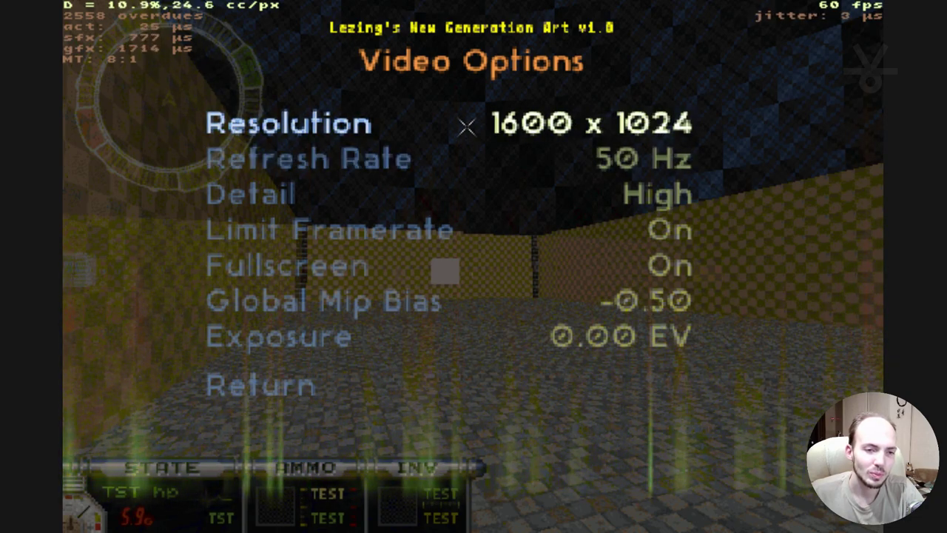
{"action": "key", "text": "Right"}
{"action": "key", "text": "Right"}
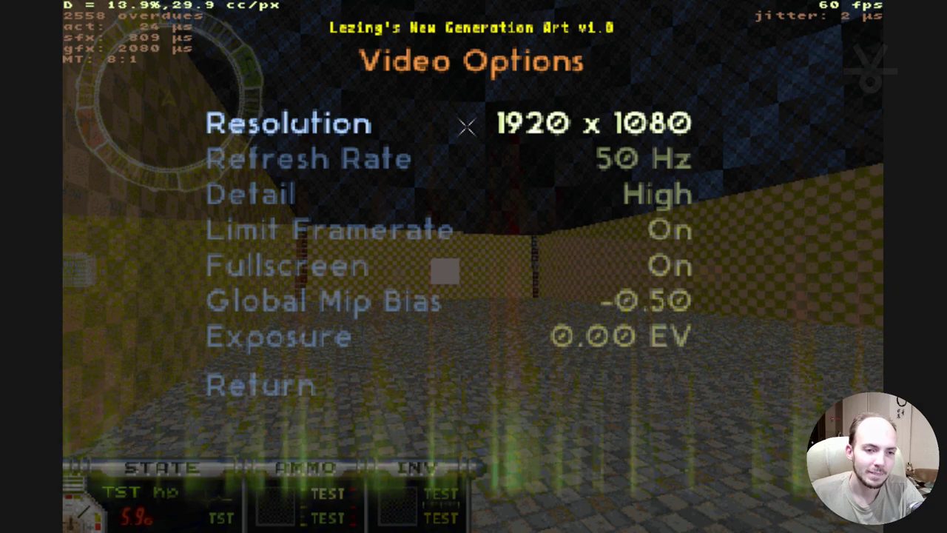
{"action": "key", "text": "alt+Return"}
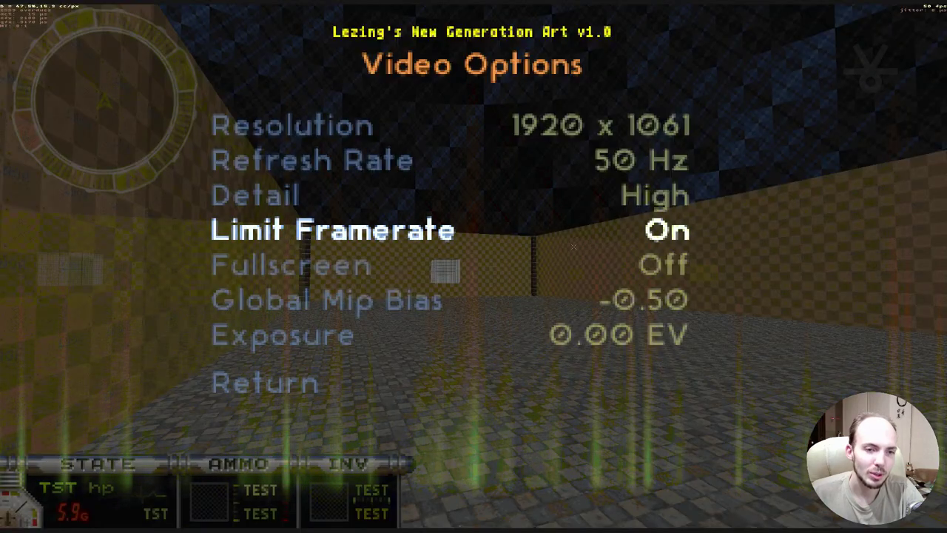
{"action": "left_click", "coordinate": [574, 264]}
Cycle the Resolution to 1920 x 1080 at 60 Hz and apply it with Fullscreen turned on.
{"action": "left_click", "coordinate": [564, 122]}
{"action": "right_click", "coordinate": [564, 118]}
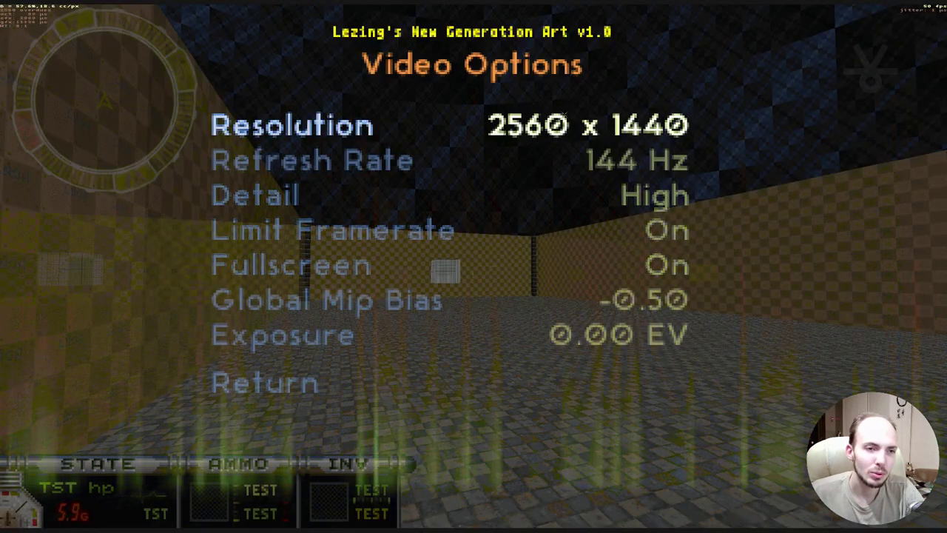
{"action": "left_click", "coordinate": [564, 118]}
{"action": "left_click", "coordinate": [564, 118]}
{"action": "left_click", "coordinate": [564, 119]}
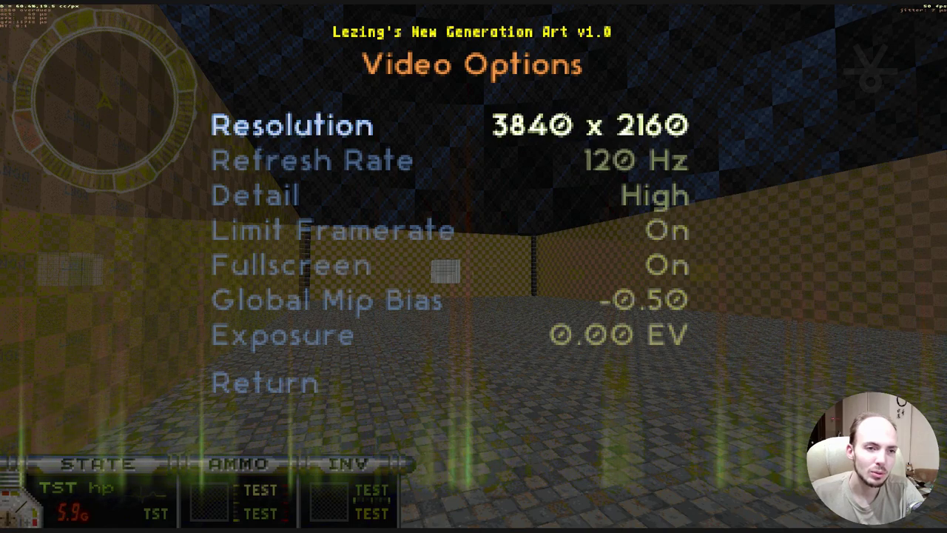
{"action": "left_click", "coordinate": [563, 118]}
{"action": "left_click", "coordinate": [564, 114]}
{"action": "left_click", "coordinate": [564, 114]}
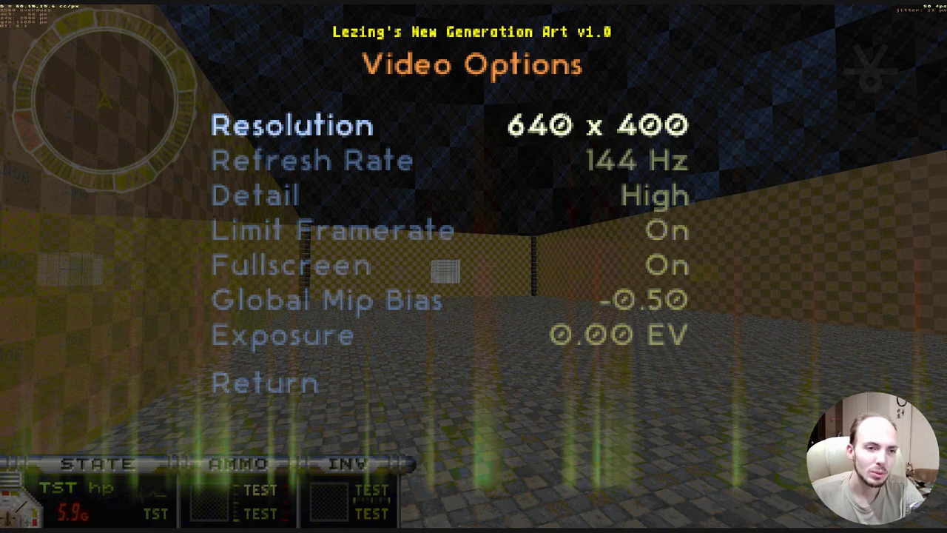
{"action": "left_click", "coordinate": [564, 114]}
{"action": "left_click", "coordinate": [566, 118]}
{"action": "right_click", "coordinate": [565, 119]}
{"action": "left_click", "coordinate": [565, 153]}
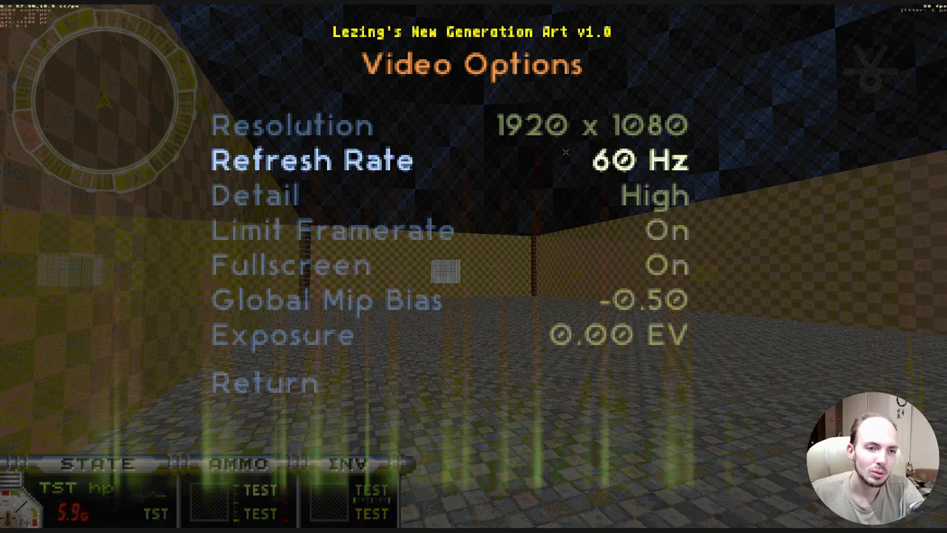
{"action": "key", "text": "alt+Return"}
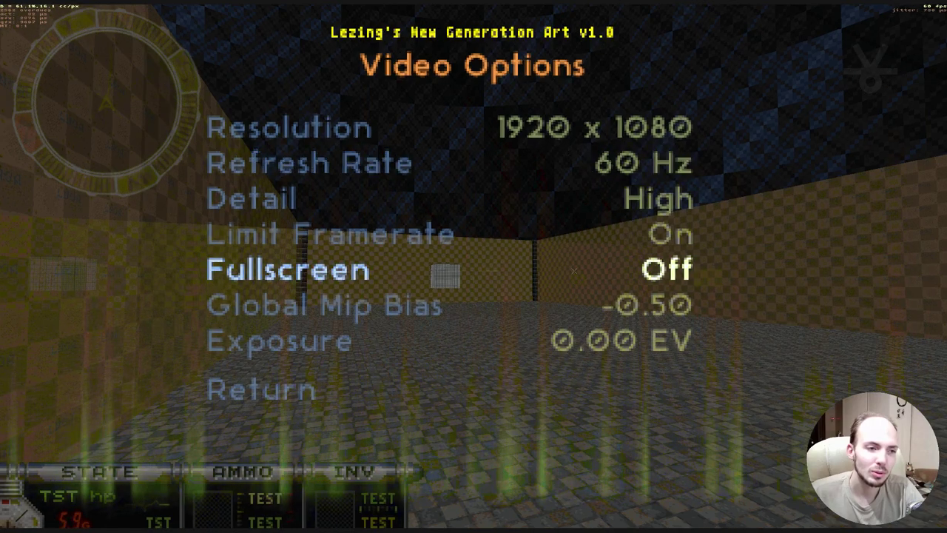
{"action": "left_click", "coordinate": [488, 271]}
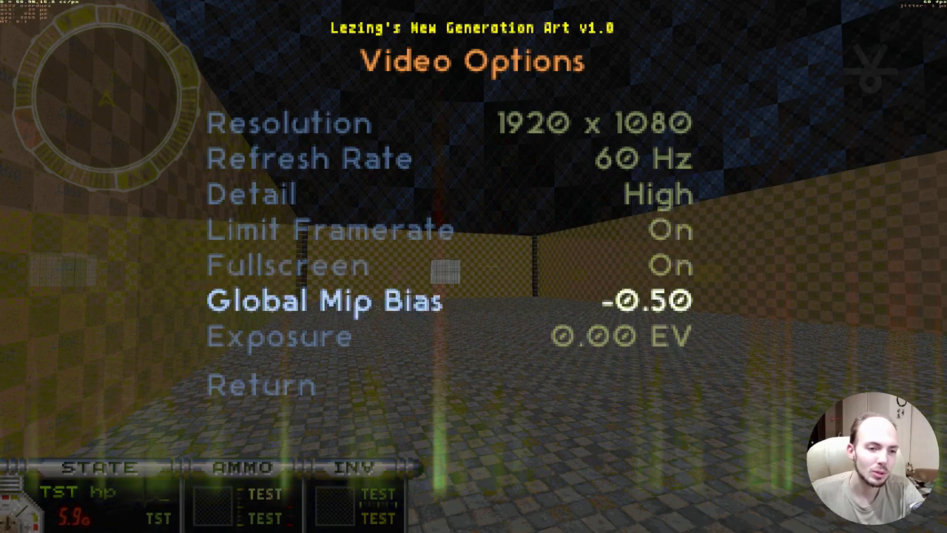
Vary the Global Mip Bias up and down and set it to +2.00.
{"action": "scroll", "coordinate": [377, 306], "scroll_direction": "up", "scroll_amount": 1}
{"action": "scroll", "coordinate": [377, 305], "scroll_direction": "up", "scroll_amount": 9}
{"action": "scroll", "coordinate": [378, 306], "scroll_direction": "down", "scroll_amount": 1}
{"action": "scroll", "coordinate": [377, 306], "scroll_direction": "up", "scroll_amount": 1}
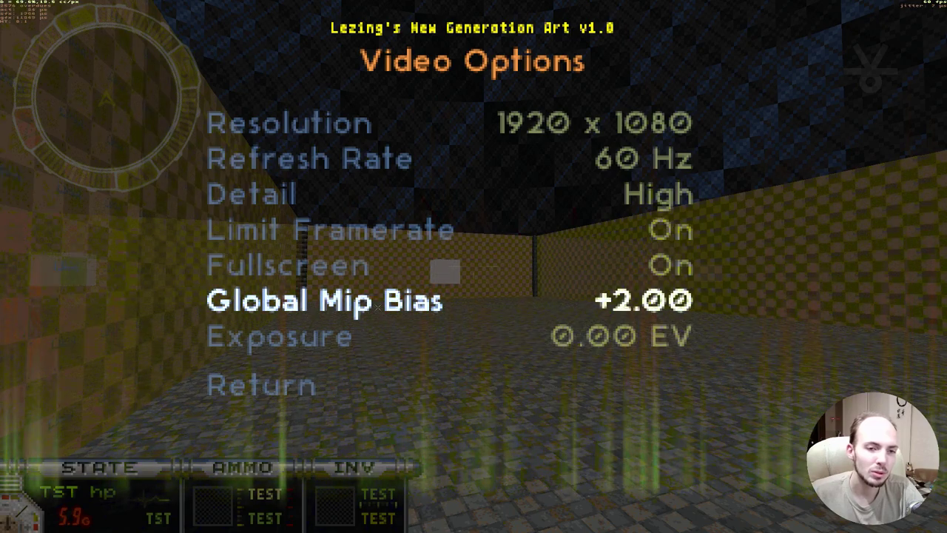
{"action": "scroll", "coordinate": [377, 305], "scroll_direction": "down", "scroll_amount": 20}
{"action": "scroll", "coordinate": [377, 305], "scroll_direction": "up", "scroll_amount": 20}
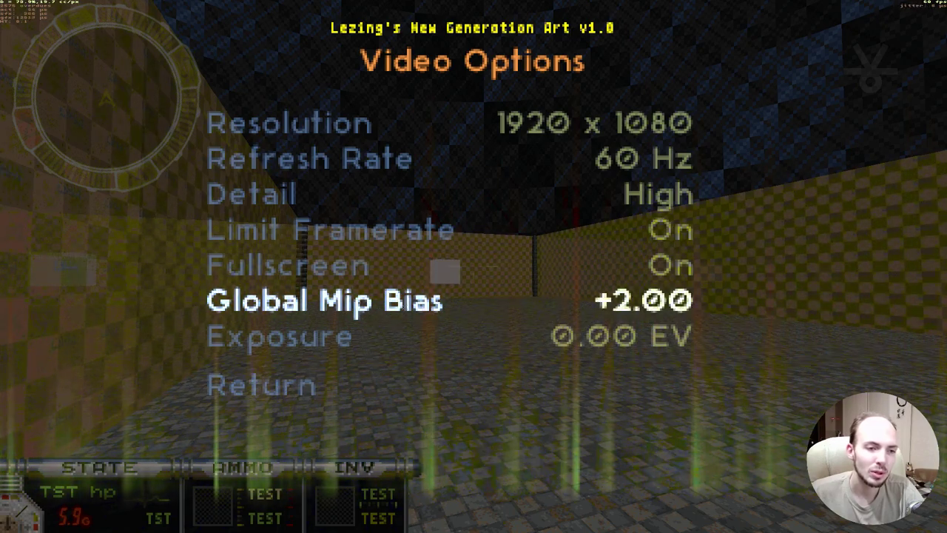
{"action": "scroll", "coordinate": [377, 305], "scroll_direction": "down", "scroll_amount": 20}
{"action": "scroll", "coordinate": [378, 306], "scroll_direction": "up", "scroll_amount": 20}
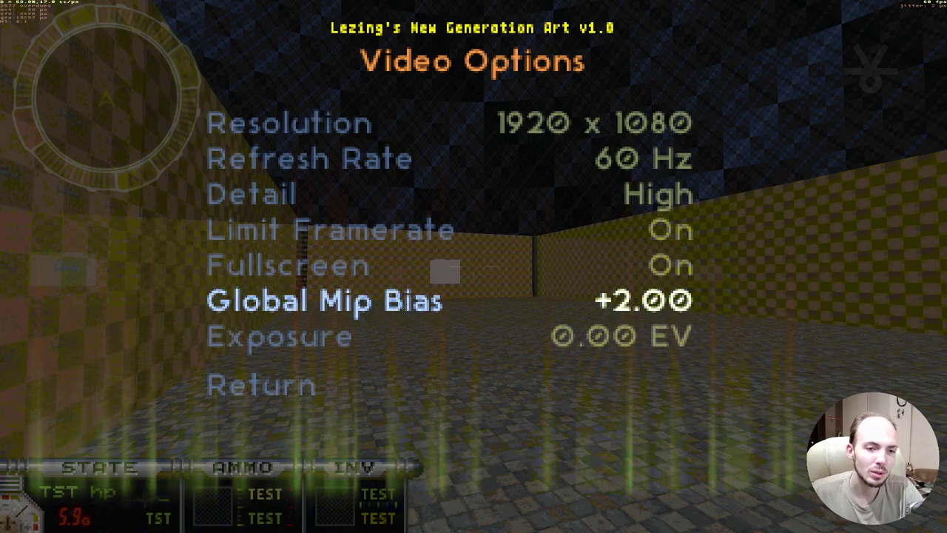
Set the Global Mip Bias to -0.50, and vary the Exposure up and down, leaving it at -1.50 EV.
{"action": "scroll", "coordinate": [377, 305], "scroll_direction": "down", "scroll_amount": 10}
{"action": "key", "text": "Down"}
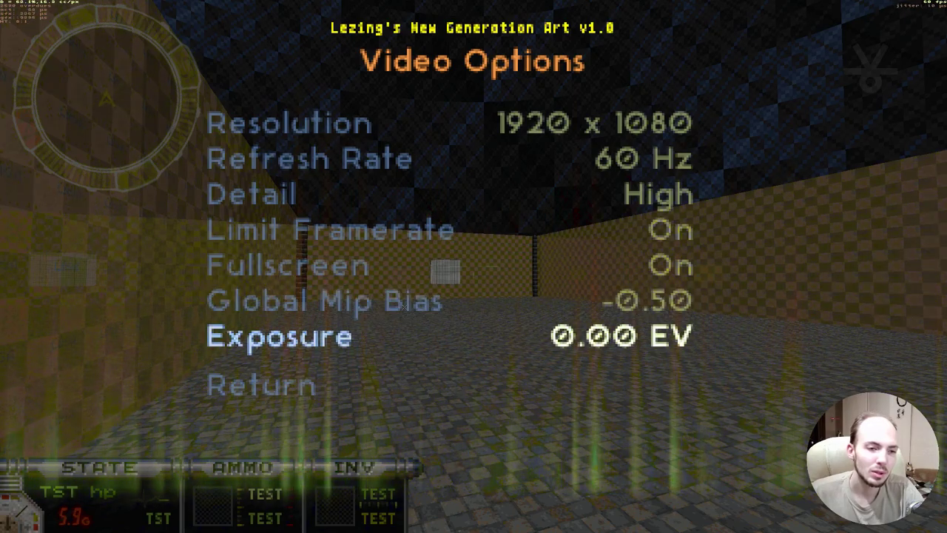
{"action": "scroll", "coordinate": [400, 306], "scroll_direction": "up", "scroll_amount": 7}
{"action": "scroll", "coordinate": [404, 307], "scroll_direction": "down", "scroll_amount": 20}
{"action": "scroll", "coordinate": [404, 306], "scroll_direction": "up", "scroll_amount": 20}
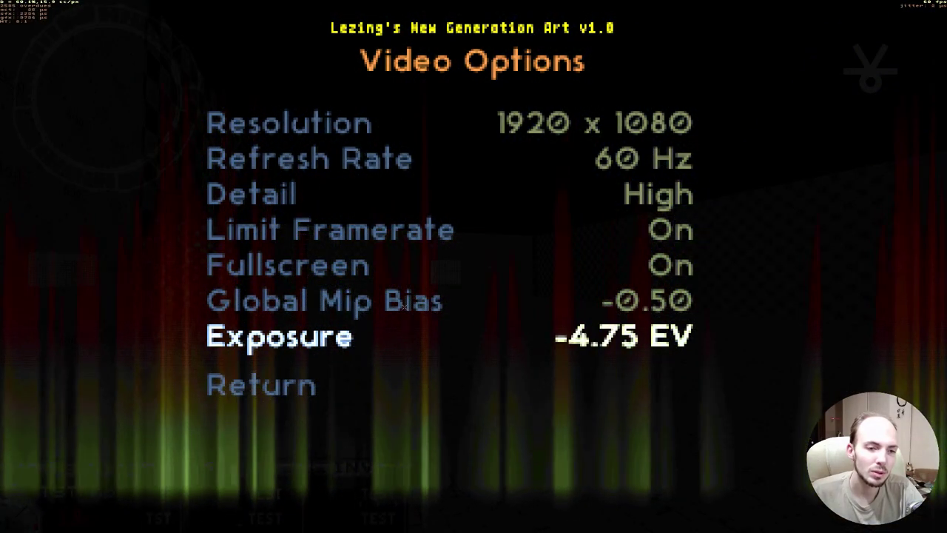
{"action": "scroll", "coordinate": [404, 306], "scroll_direction": "down", "scroll_amount": 15}
{"action": "scroll", "coordinate": [404, 306], "scroll_direction": "down", "scroll_amount": 1}
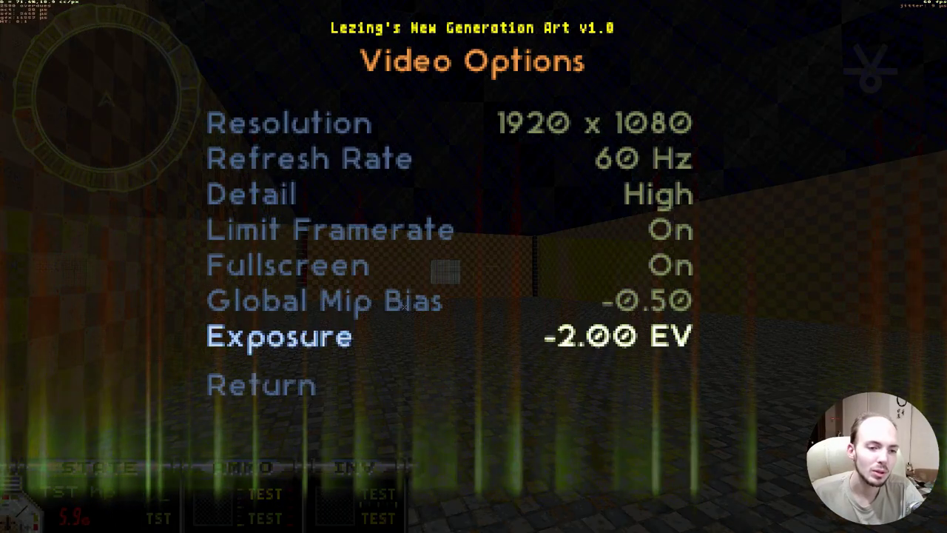
{"action": "scroll", "coordinate": [404, 307], "scroll_direction": "up", "scroll_amount": 1}
{"action": "scroll", "coordinate": [404, 306], "scroll_direction": "up", "scroll_amount": 1}
Leave the Video Options, open the Color Settings and select the Color Management entry.
{"action": "key", "text": "Down"}
{"action": "key", "text": "Return"}
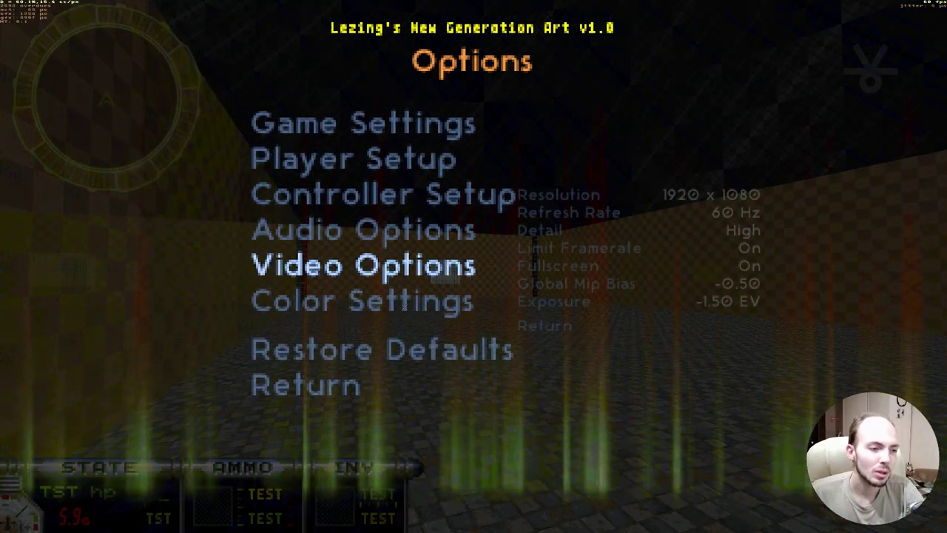
{"action": "left_click", "coordinate": [404, 304]}
{"action": "key", "text": "Up"}
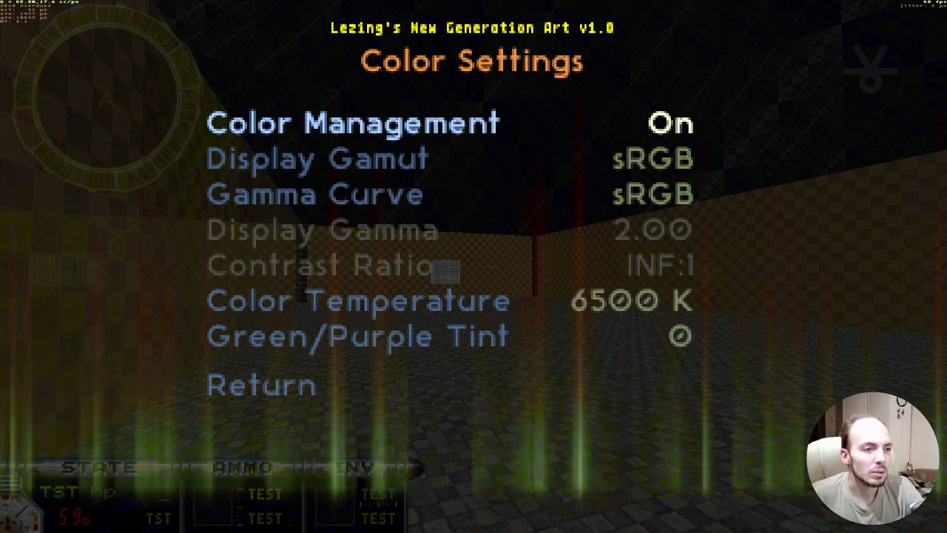
Cycle the Display Gamut repeatedly through the presets, including AdobeRGB, and leave it on Rec. 2020.
{"action": "key", "text": "Down"}
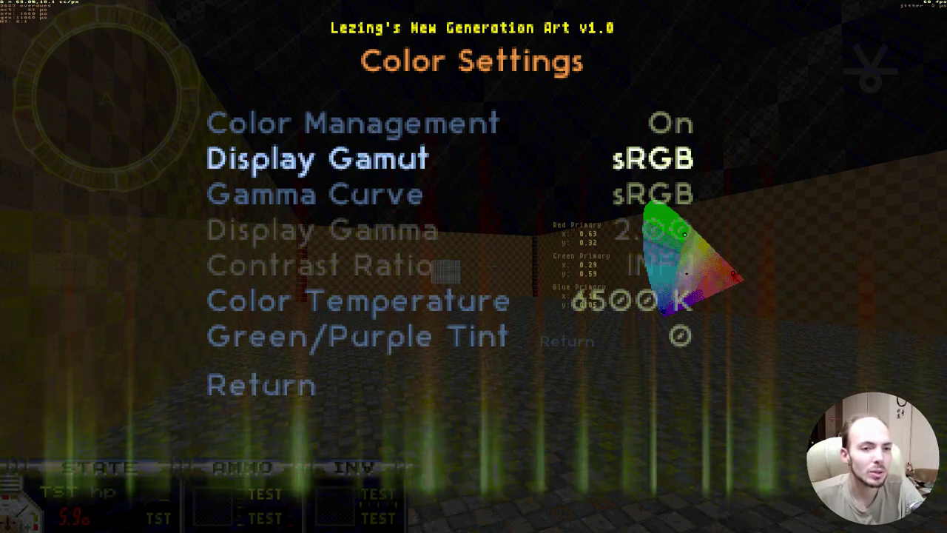
{"action": "key", "text": "Left"}
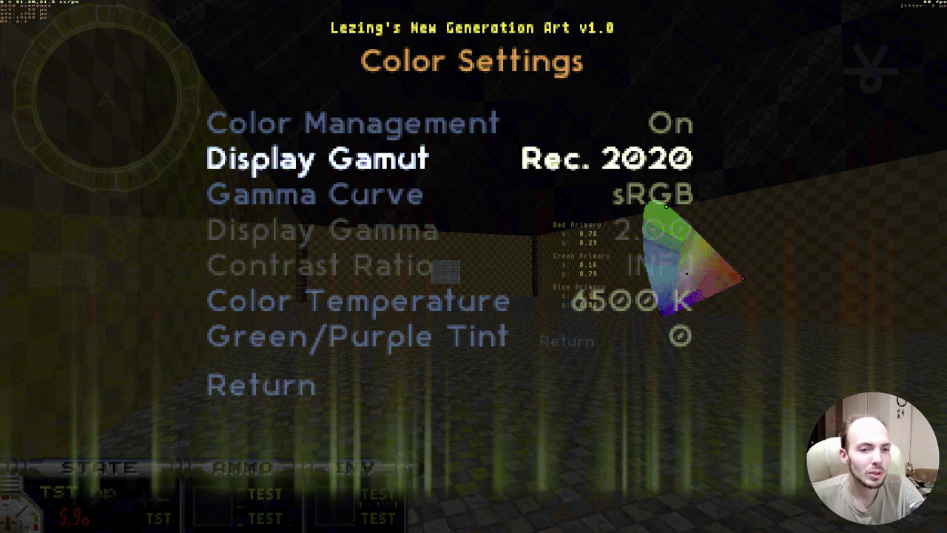
{"action": "key", "text": "Right"}
{"action": "key", "text": "Right"}
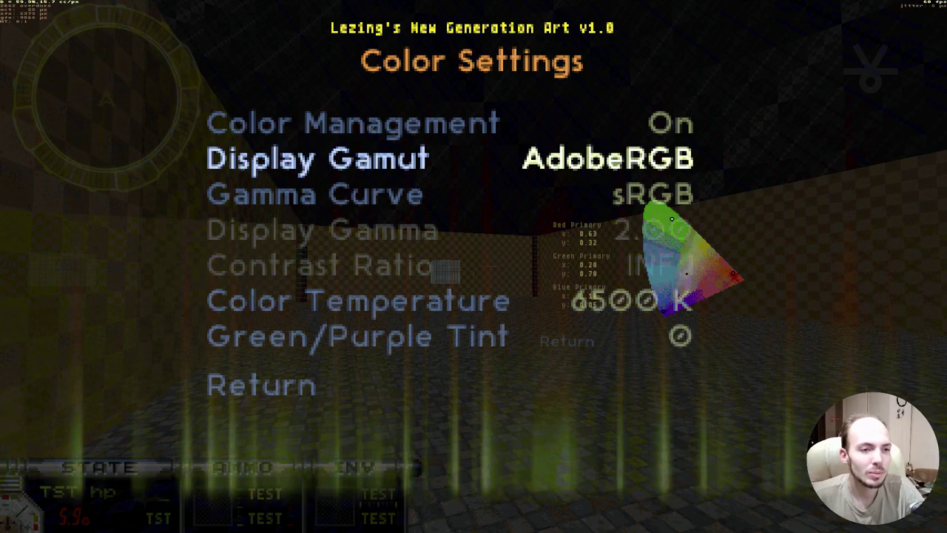
{"action": "key", "text": "Right"}
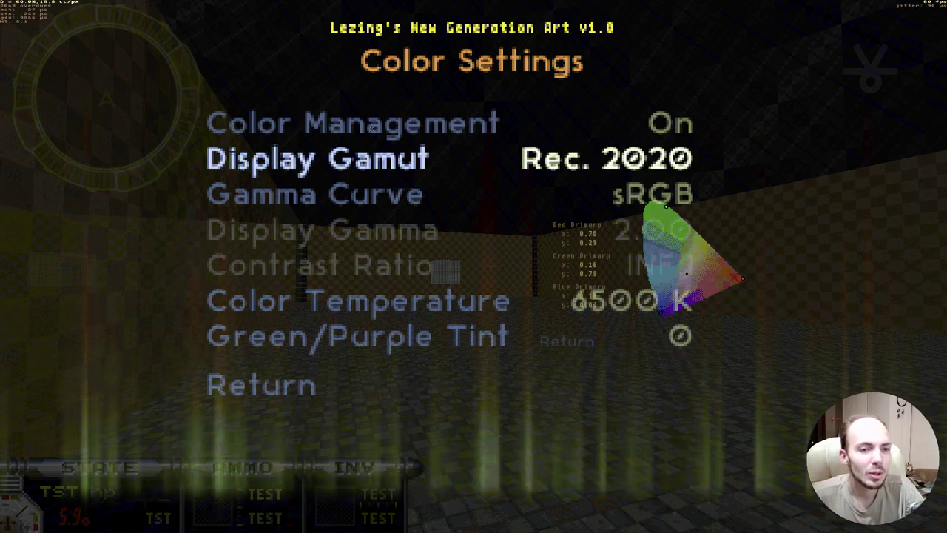
{"action": "key", "text": "Right"}
{"action": "key", "text": "Right"}
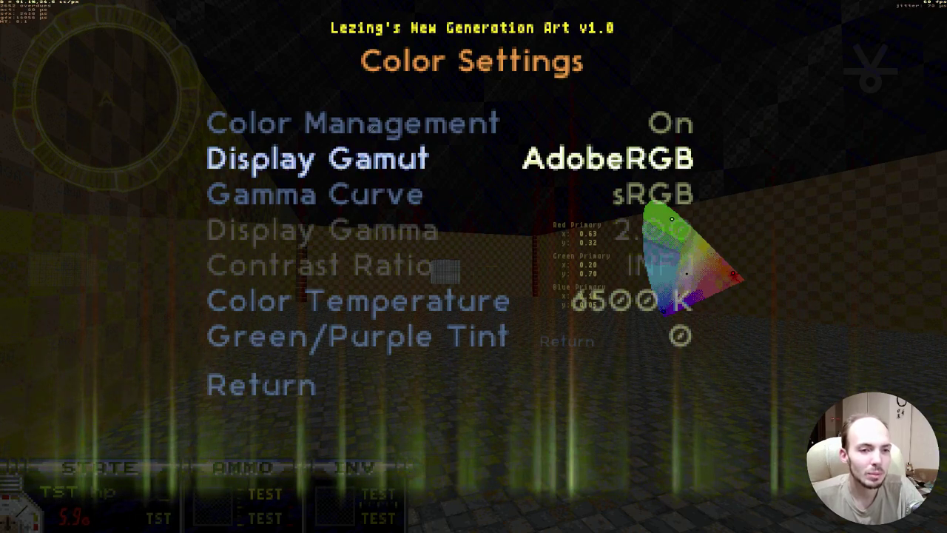
{"action": "key", "text": "Right"}
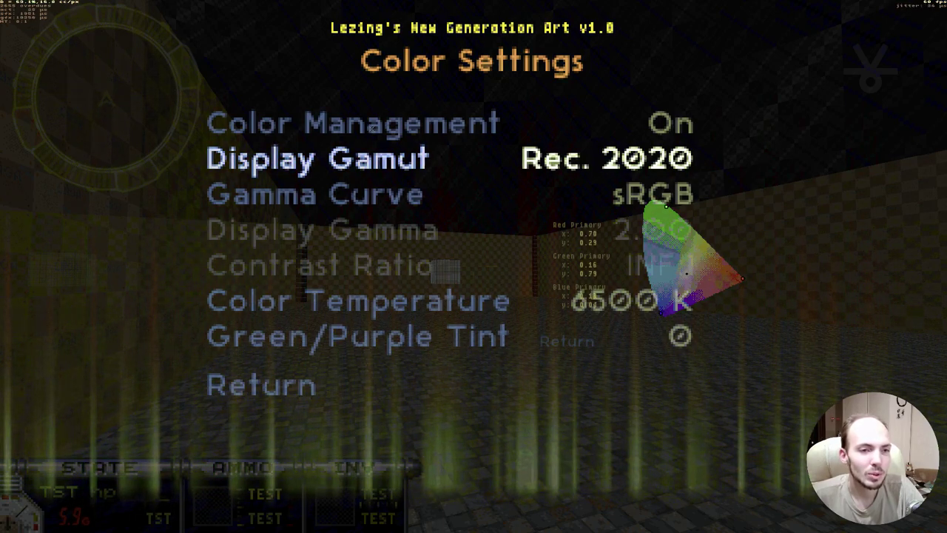
Open the Display Gamut chart and move the primaries to about red 0.46/0.19, green 0.41/0.51 and blue 0.15/0.23.
{"action": "key", "text": "Return"}
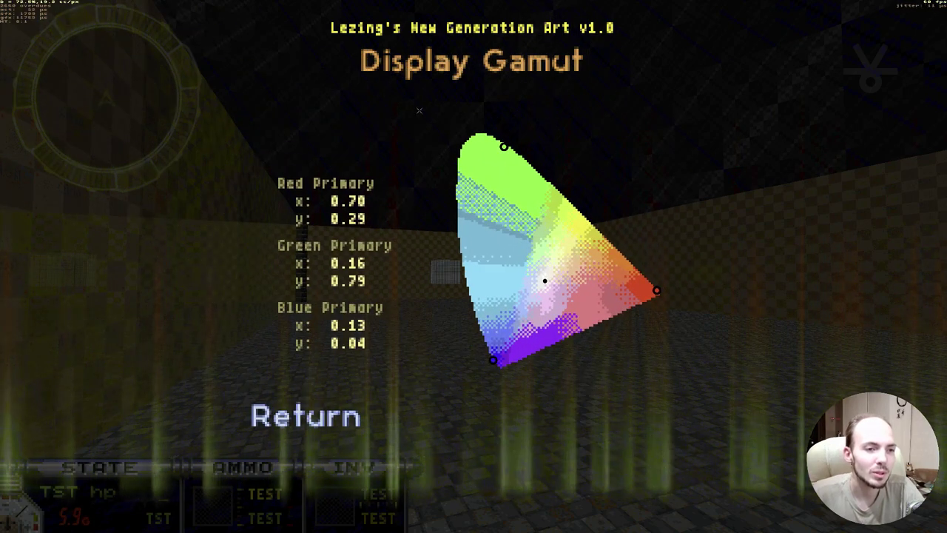
{"action": "mouse_move", "coordinate": [503, 147]}
{"action": "left_mouse_down"}
{"action": "mouse_move", "coordinate": [489, 144]}
{"action": "mouse_move", "coordinate": [479, 172]}
{"action": "mouse_move", "coordinate": [498, 233]}
{"action": "mouse_move", "coordinate": [544, 208]}
{"action": "left_mouse_up"}
{"action": "left_click_drag", "start_coordinate": [657, 290], "coordinate": [618, 284]}
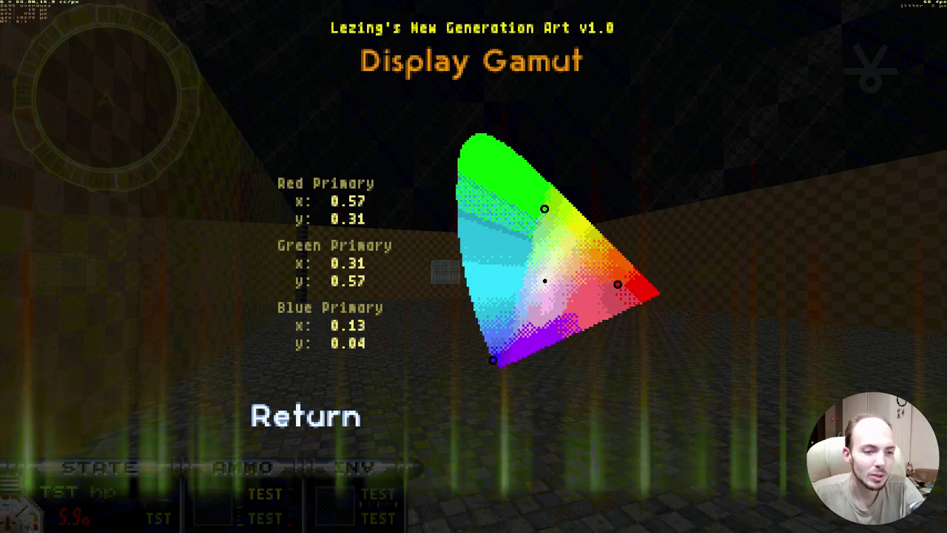
{"action": "left_click_drag", "start_coordinate": [493, 359], "coordinate": [501, 304]}
{"action": "left_click_drag", "start_coordinate": [618, 284], "coordinate": [586, 317]}
{"action": "left_click_drag", "start_coordinate": [542, 207], "coordinate": [573, 227]}
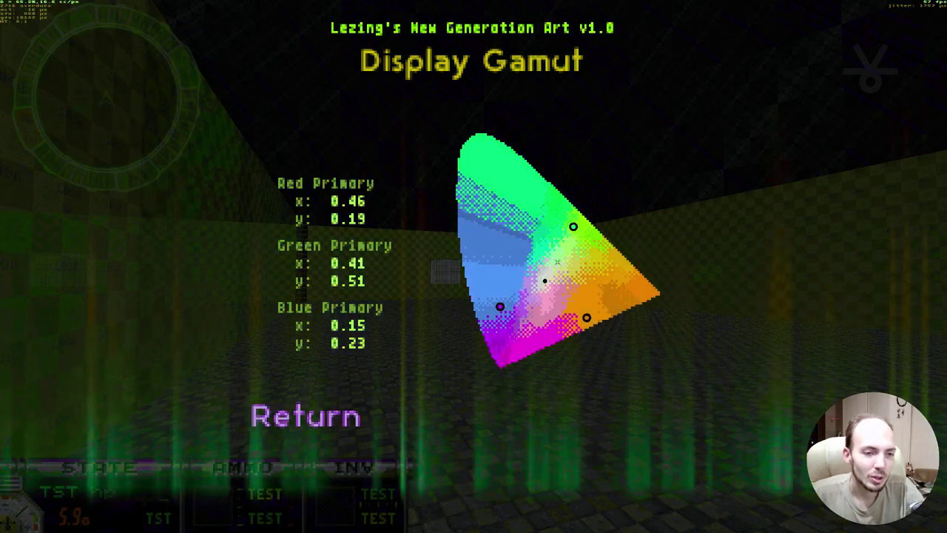
Move the gamut primaries to about red 0.57/0.21, green 0.42/0.57 and blue 0.00/0.32.
{"action": "left_click_drag", "start_coordinate": [500, 306], "coordinate": [480, 298]}
{"action": "left_click_drag", "start_coordinate": [587, 317], "coordinate": [585, 345]}
{"action": "left_click_drag", "start_coordinate": [573, 226], "coordinate": [578, 212]}
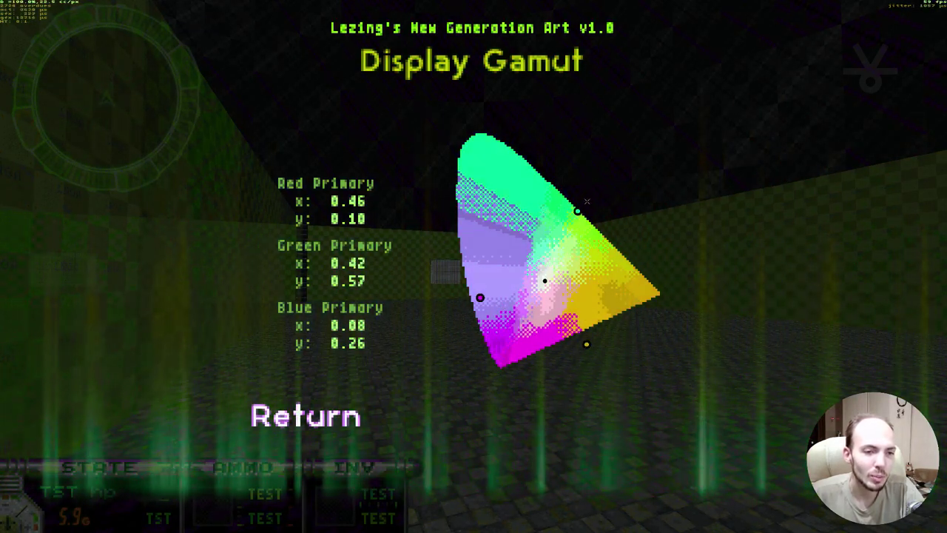
{"action": "left_click_drag", "start_coordinate": [480, 297], "coordinate": [455, 281]}
{"action": "left_click_drag", "start_coordinate": [587, 344], "coordinate": [617, 311]}
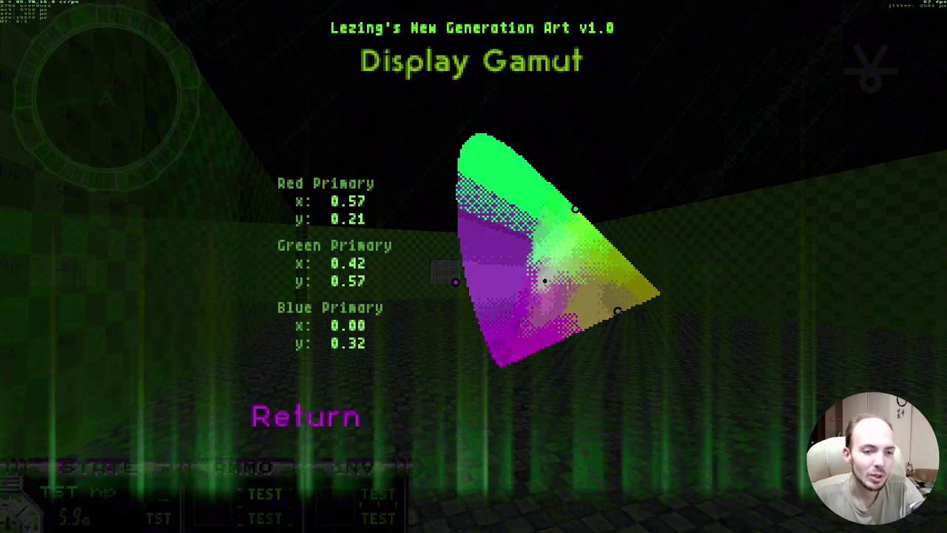
Reposition the gamut primaries to about red 0.53/0.39, green 0.02/0.65 and blue 0.20/0.05.
{"action": "left_click_drag", "start_coordinate": [456, 282], "coordinate": [486, 323]}
{"action": "left_click_drag", "start_coordinate": [575, 209], "coordinate": [486, 138]}
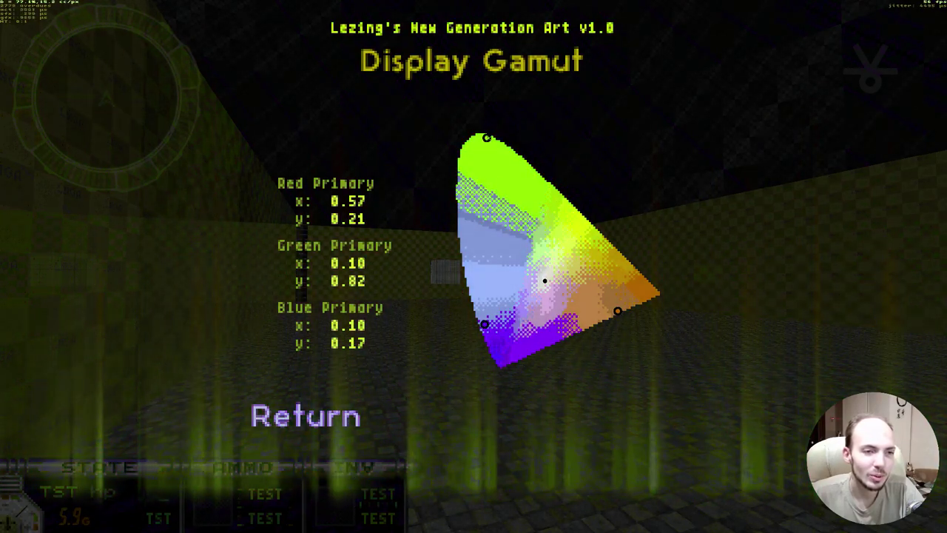
{"action": "left_click_drag", "start_coordinate": [618, 311], "coordinate": [606, 262]}
{"action": "left_click_drag", "start_coordinate": [485, 323], "coordinate": [514, 358]}
{"action": "left_click_drag", "start_coordinate": [486, 137], "coordinate": [467, 184]}
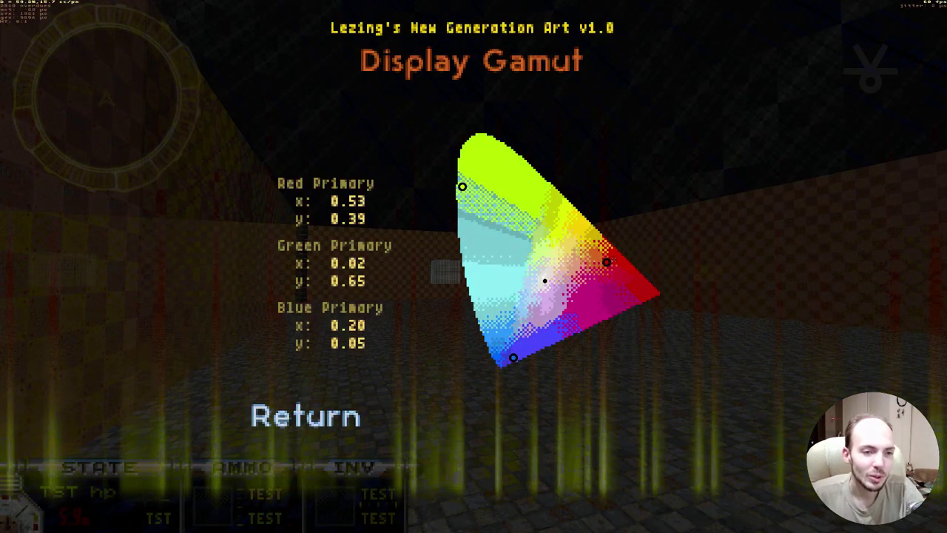
Try further positions for the three gamut primaries, and restore the Display Gamut to sRGB in the Color Settings.
{"action": "left_click_drag", "start_coordinate": [606, 262], "coordinate": [602, 239]}
{"action": "left_click_drag", "start_coordinate": [513, 358], "coordinate": [550, 323]}
{"action": "left_click_drag", "start_coordinate": [462, 187], "coordinate": [490, 156]}
{"action": "left_click_drag", "start_coordinate": [549, 324], "coordinate": [514, 351]}
{"action": "left_click_drag", "start_coordinate": [602, 239], "coordinate": [631, 276]}
{"action": "left_click_drag", "start_coordinate": [514, 350], "coordinate": [486, 333]}
{"action": "left_click_drag", "start_coordinate": [630, 275], "coordinate": [640, 276]}
{"action": "left_click_drag", "start_coordinate": [490, 157], "coordinate": [488, 144]}
{"action": "left_click", "coordinate": [297, 424]}
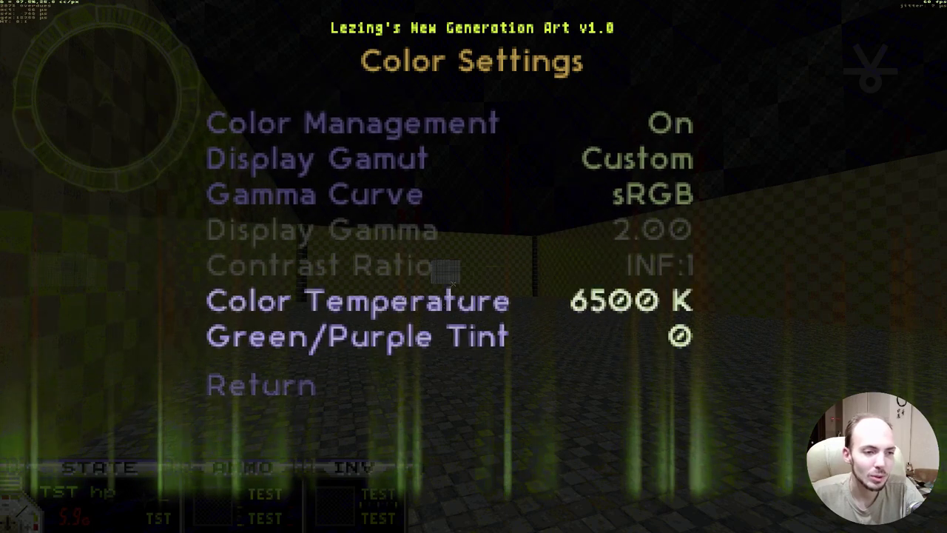
{"action": "scroll", "coordinate": [422, 172], "scroll_direction": "down", "scroll_amount": 3}
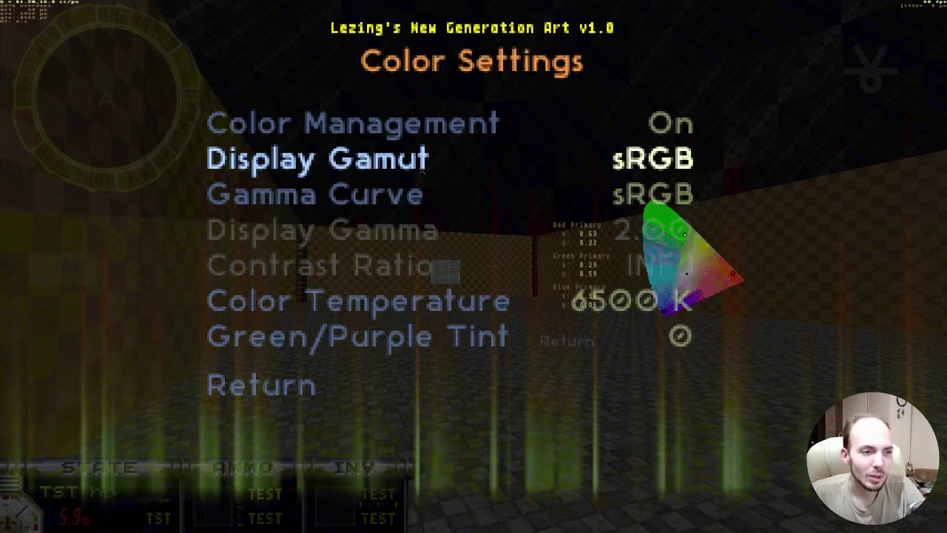
Try the L* and HLG options for the Gamma Curve and set it back to sRGB.
{"action": "key", "text": "Down"}
{"action": "key", "text": "Right"}
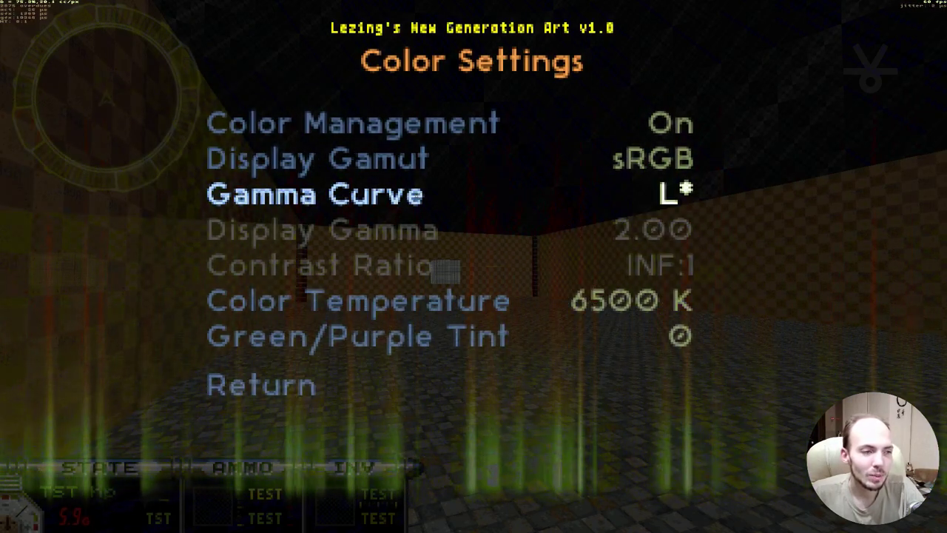
{"action": "key", "text": "Right"}
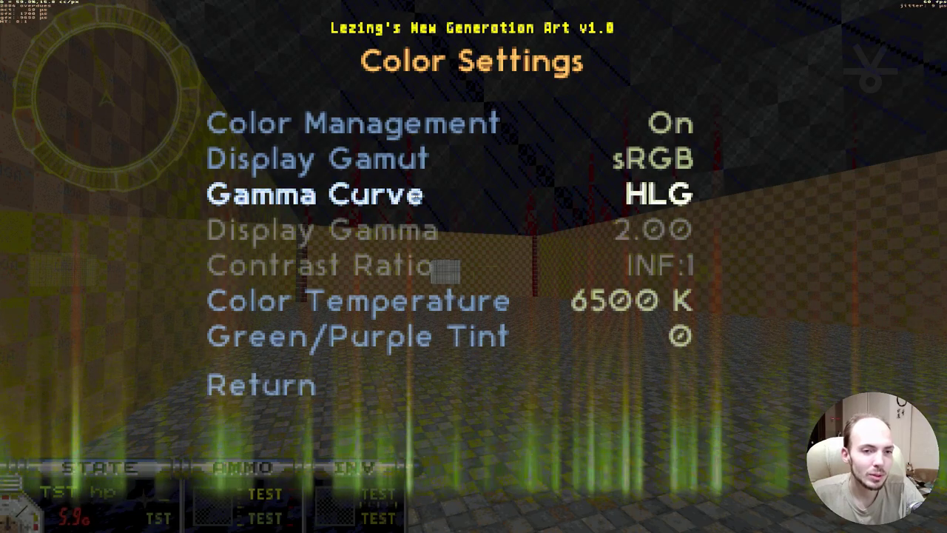
{"action": "key", "text": "Left"}
{"action": "key", "text": "Left"}
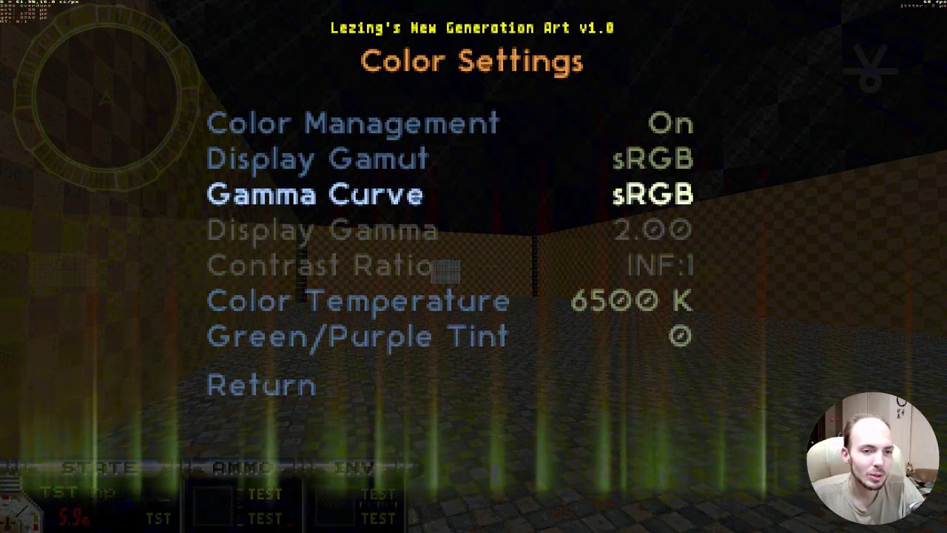
{"action": "key", "text": "Left"}
{"action": "key", "text": "Right"}
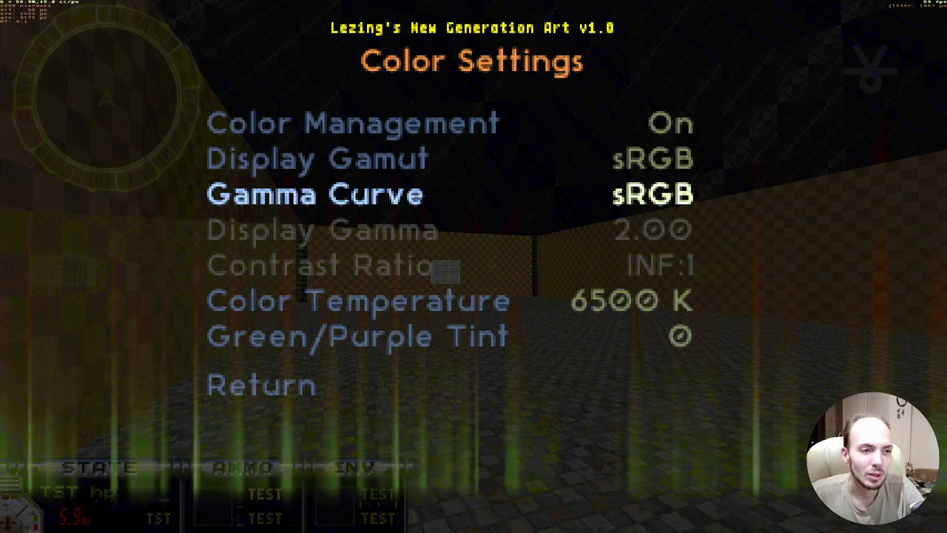
Step the Gamma Curve through HLG and PQ to Custom.
{"action": "key", "text": "Right"}
{"action": "key", "text": "Right"}
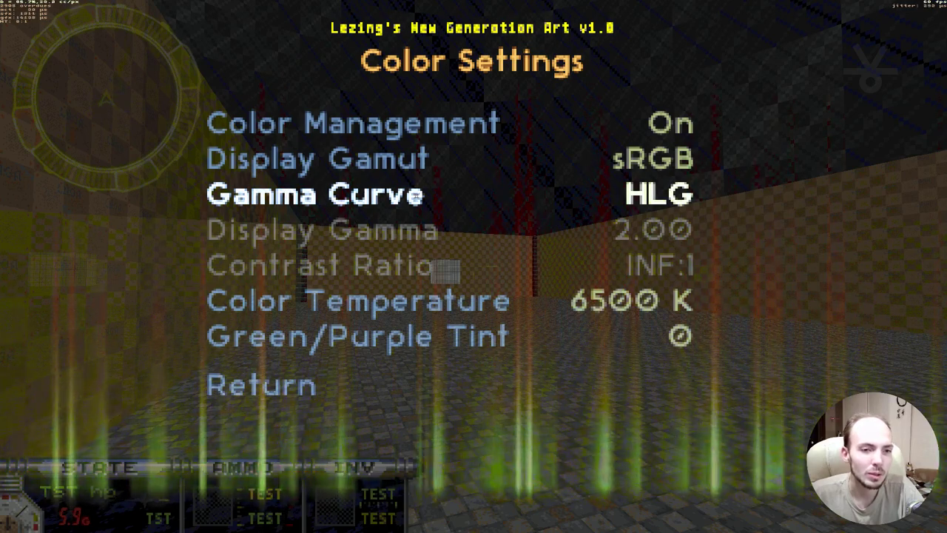
{"action": "key", "text": "Right"}
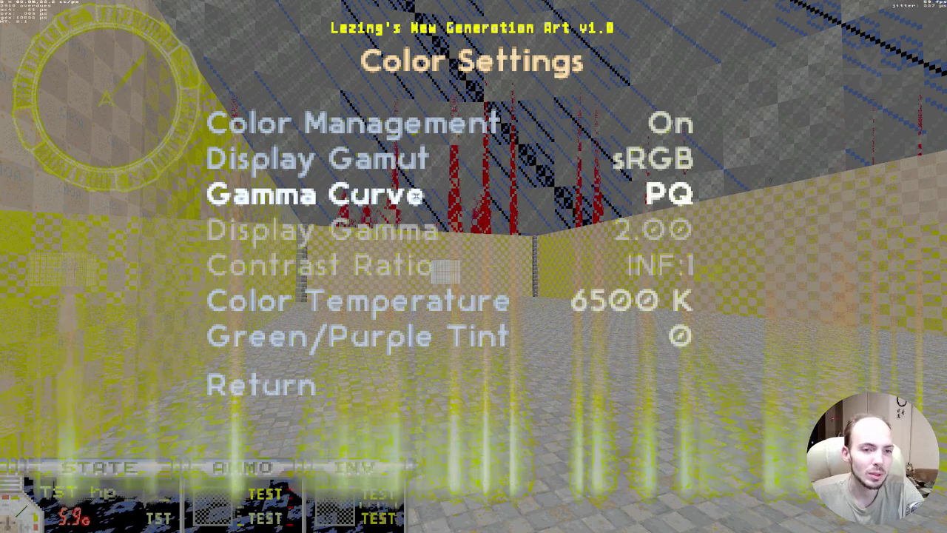
{"action": "key", "text": "Right"}
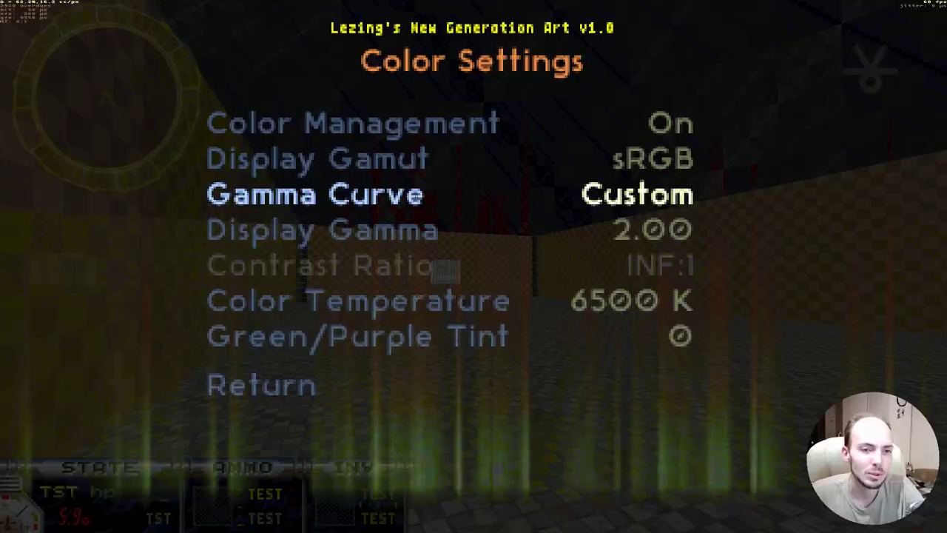
Vary the Display Gamma between about 0.59 and 3.96, and leave it at 2.21.
{"action": "key", "text": "Down"}
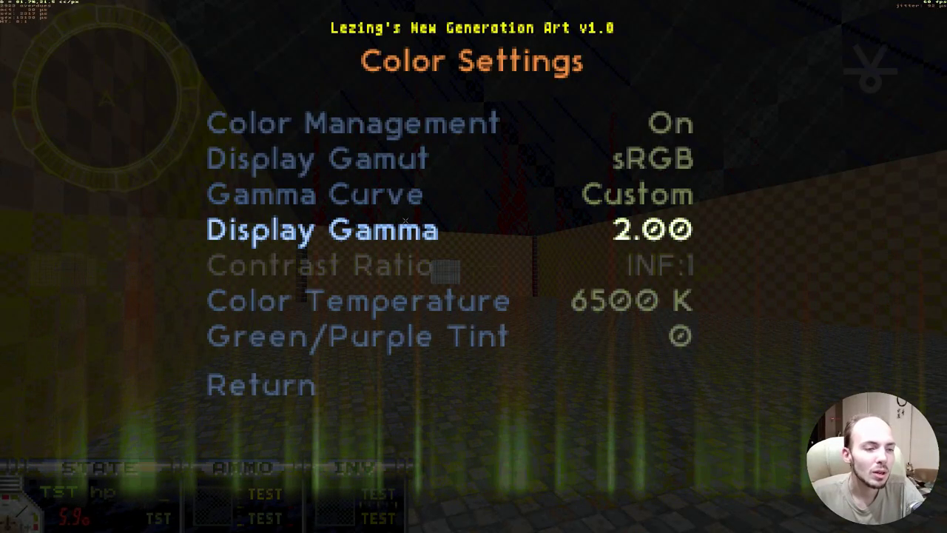
{"action": "key", "text": "Left"}
{"action": "key", "text": "Left"}
{"action": "key", "text": "Left"}
{"action": "key", "text": "Left"}
{"action": "key", "text": "Left"}
{"action": "key", "text": "Left"}
{"action": "key", "text": "Left"}
{"action": "key", "text": "Left"}
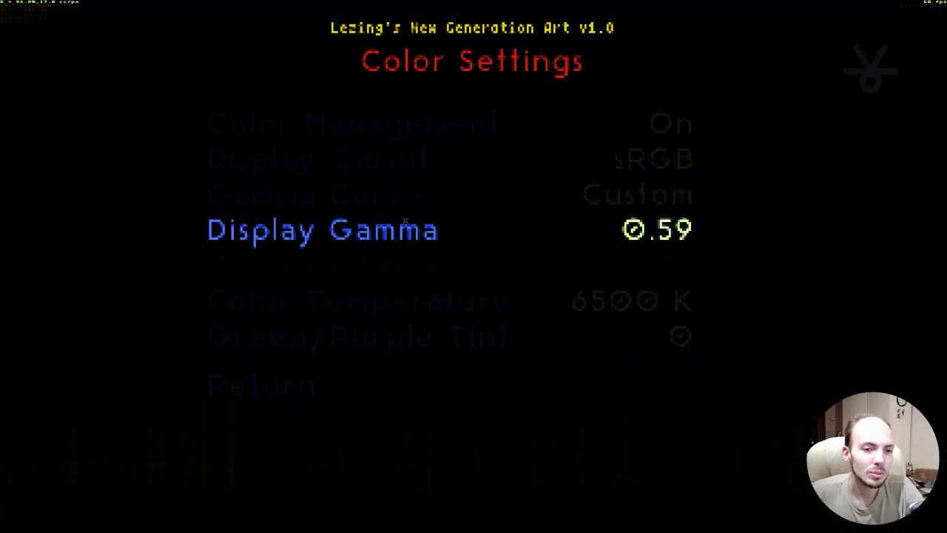
{"action": "key", "text": "Right"}
{"action": "key", "text": "Right"}
{"action": "key", "text": "Right"}
{"action": "key", "text": "Right"}
{"action": "key", "text": "Right"}
{"action": "key", "text": "Right"}
{"action": "key", "text": "Right"}
{"action": "key", "text": "Right"}
{"action": "key", "text": "Right"}
{"action": "key", "text": "Right"}
{"action": "key", "text": "Left"}
{"action": "key", "text": "Left"}
{"action": "key", "text": "Left"}
{"action": "key", "text": "Left"}
{"action": "key", "text": "Left"}
{"action": "key", "text": "Left"}
{"action": "key", "text": "Left"}
{"action": "key", "text": "Left"}
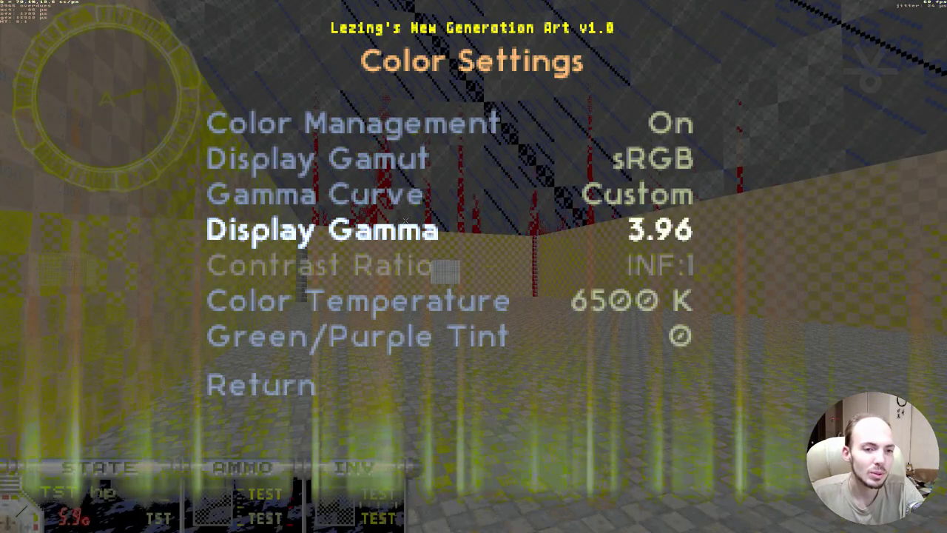
{"action": "key", "text": "Right"}
{"action": "key", "text": "Right"}
{"action": "key", "text": "Right"}
{"action": "key", "text": "Right"}
{"action": "key", "text": "Right"}
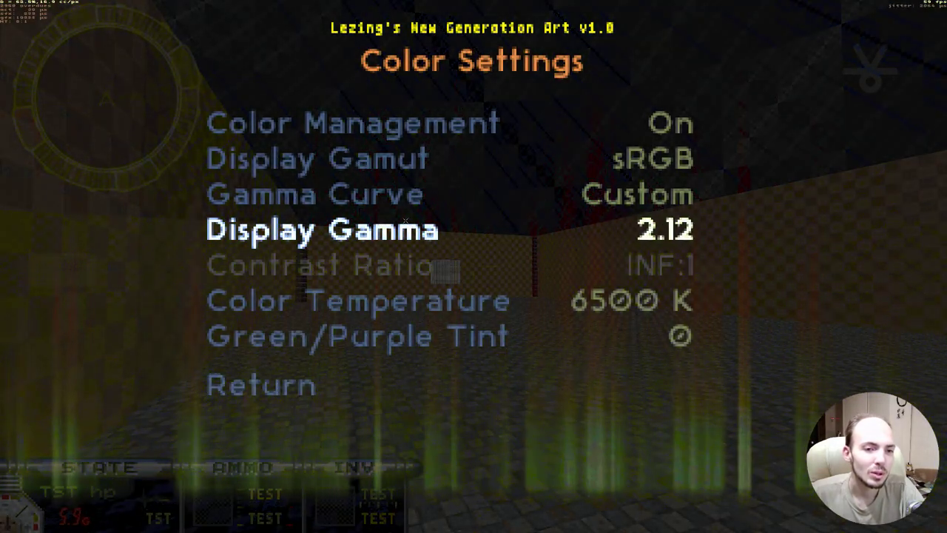
Switch the Gamma Curve to Linear and back to sRGB, and select the Color Temperature entry.
{"action": "key", "text": "Up"}
{"action": "key", "text": "Left"}
{"action": "key", "text": "Left"}
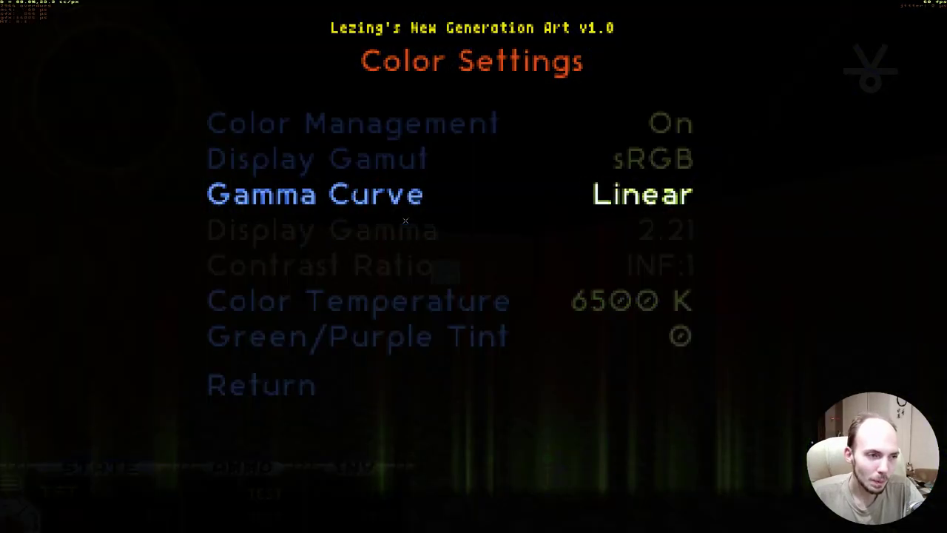
{"action": "key", "text": "Down"}
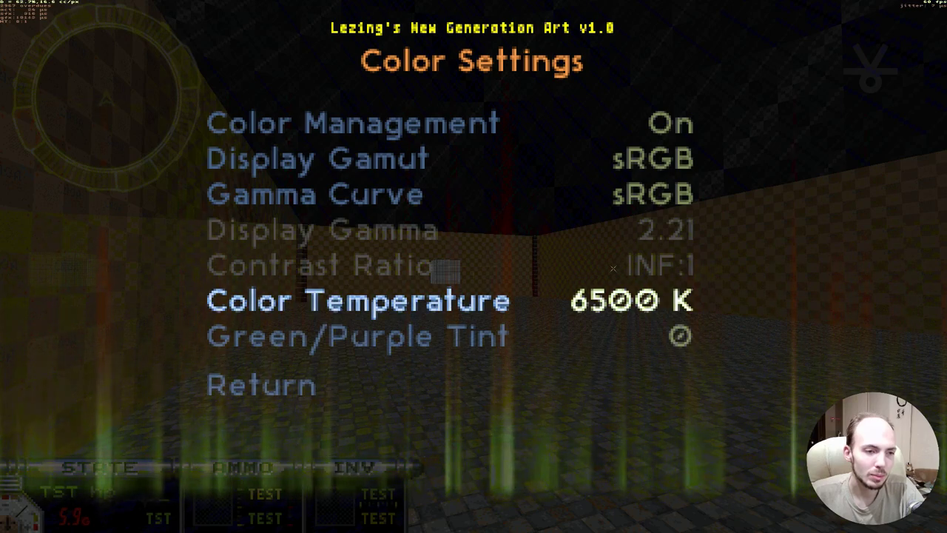
{"action": "key", "text": "Up"}
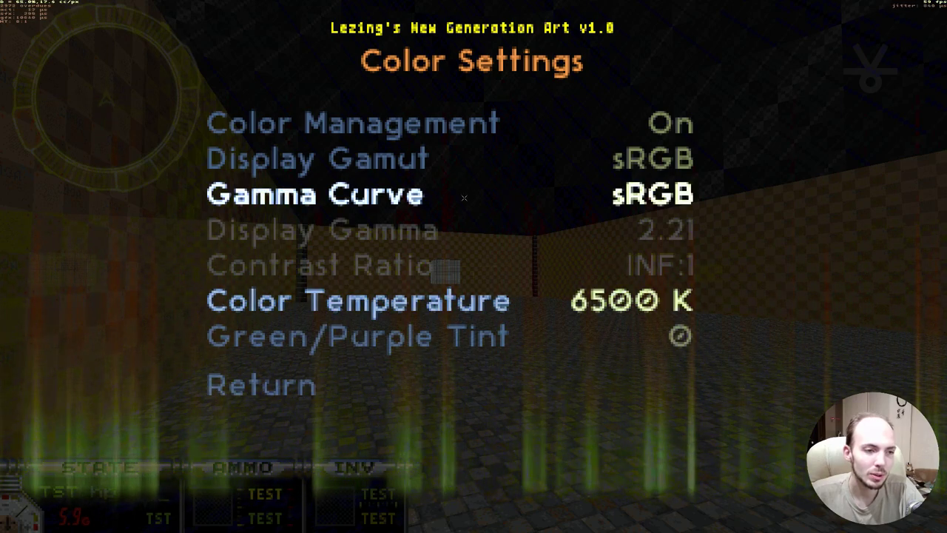
{"action": "key", "text": "Down"}
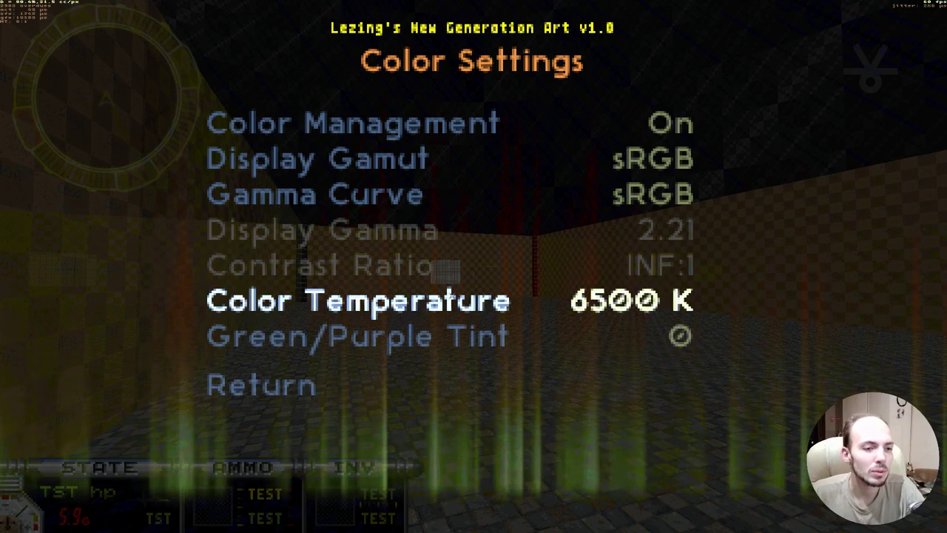
Raise the Color Temperature to about 9700 K, and lower it to about 3900 K.
{"action": "key", "text": "Right"}
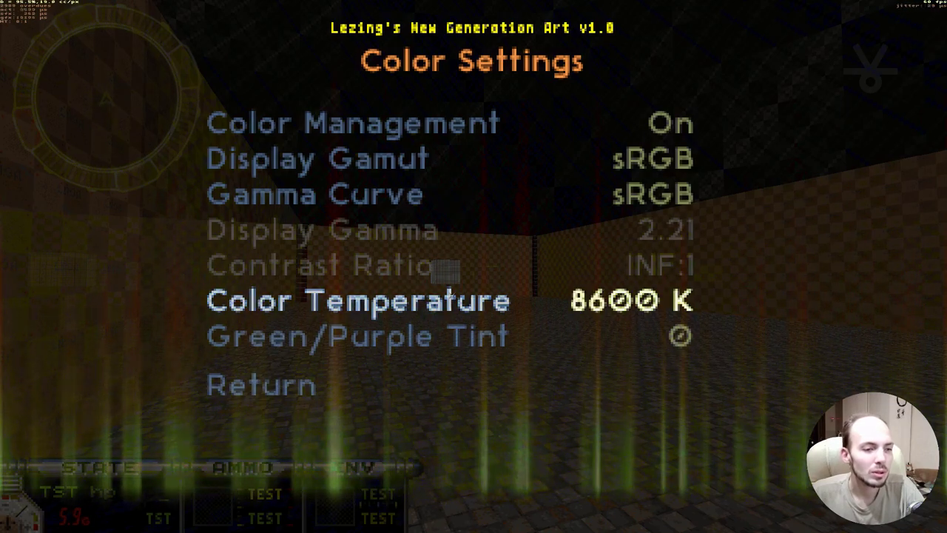
{"action": "key", "text": "Left"}
{"action": "key", "text": "Left"}
{"action": "key", "text": "Left"}
{"action": "key", "text": "Left"}
{"action": "key", "text": "Left"}
{"action": "key", "text": "Left"}
{"action": "key", "text": "Left"}
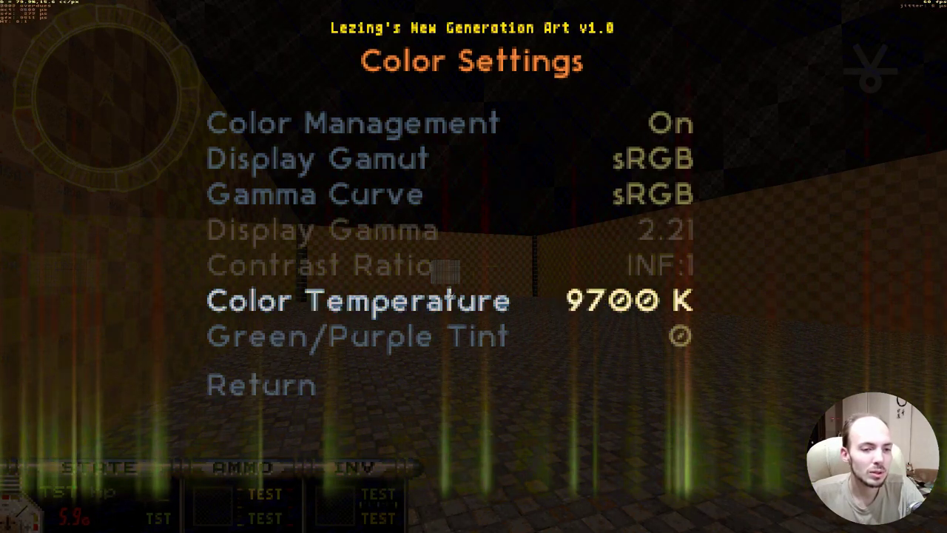
{"action": "key", "text": "Left"}
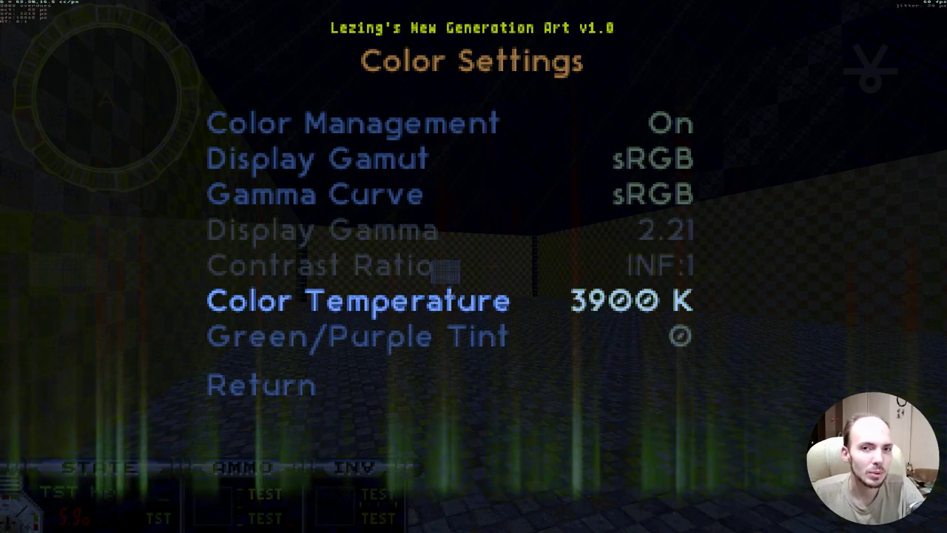
Raise the Color Temperature to about 5300 K, and lower it in stages to 2700 K.
{"action": "key", "text": "Right"}
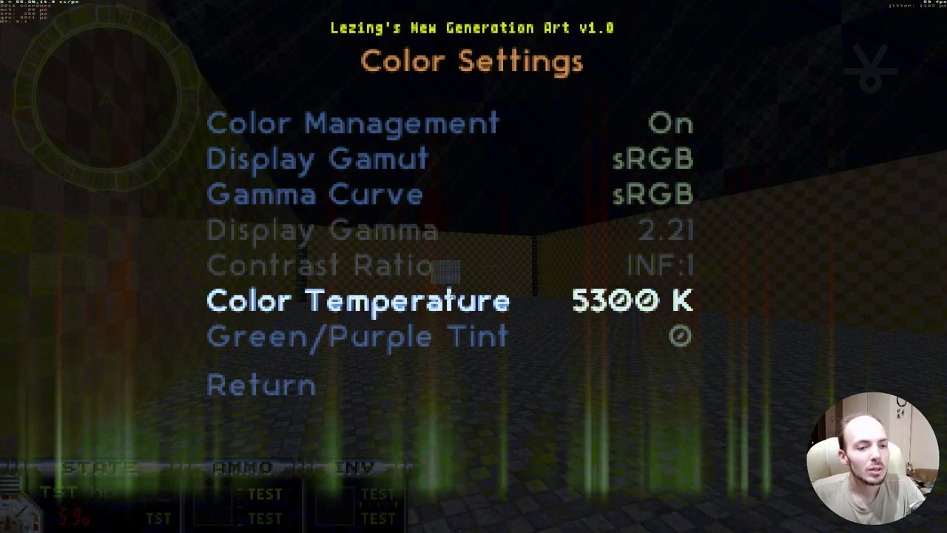
{"action": "key", "text": "Left"}
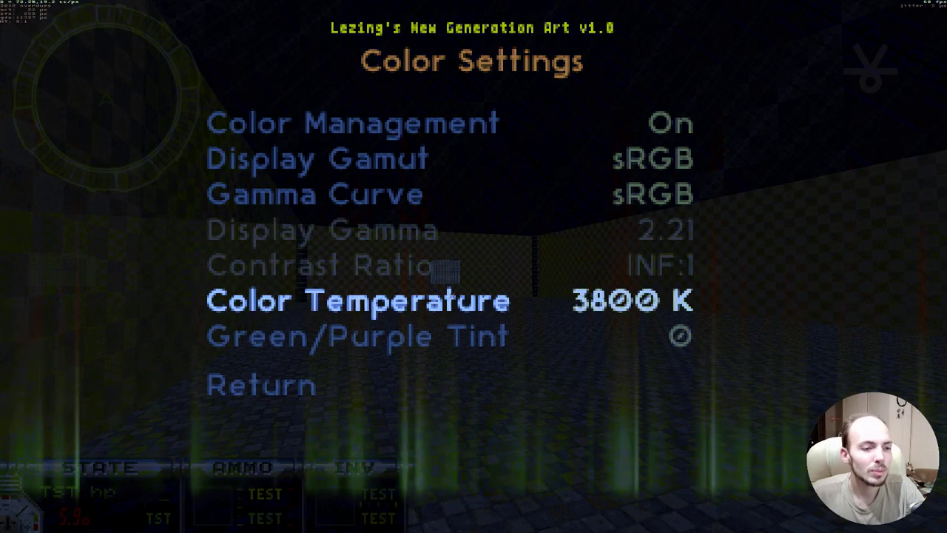
{"action": "key", "text": "Left"}
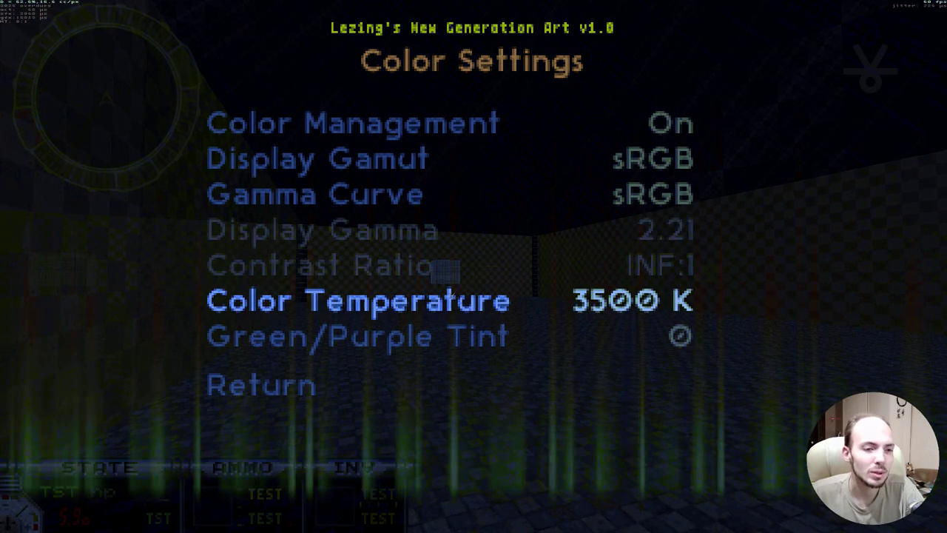
{"action": "key", "text": "Left"}
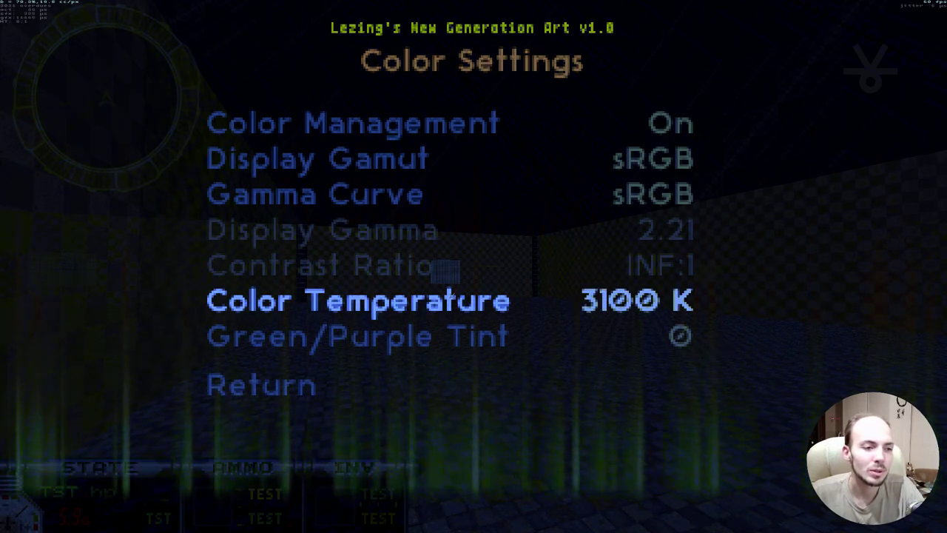
{"action": "key", "text": "Left"}
{"action": "key", "text": "Left"}
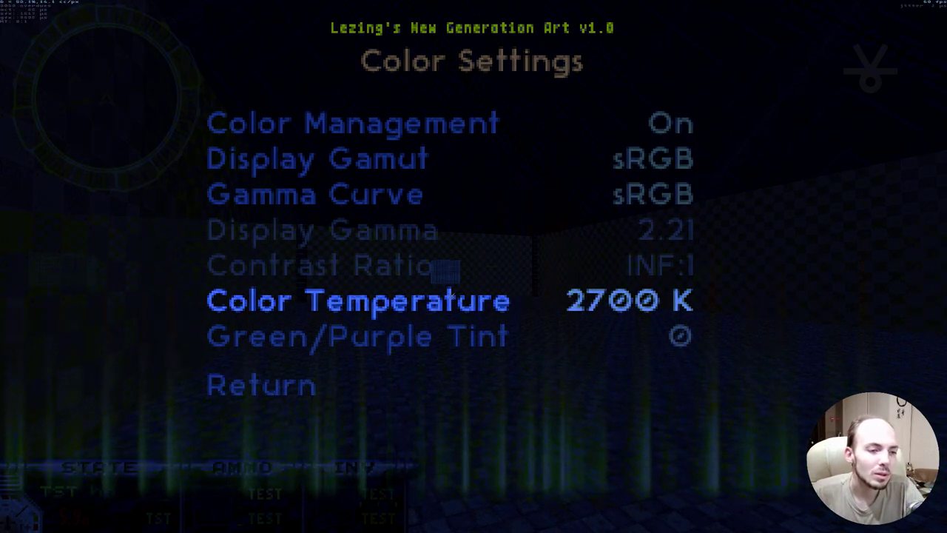
Set the Color Temperature to 25000 K.
{"action": "key", "text": "Left"}
{"action": "key", "text": "Left"}
{"action": "key", "text": "Left"}
{"action": "key", "text": "Left"}
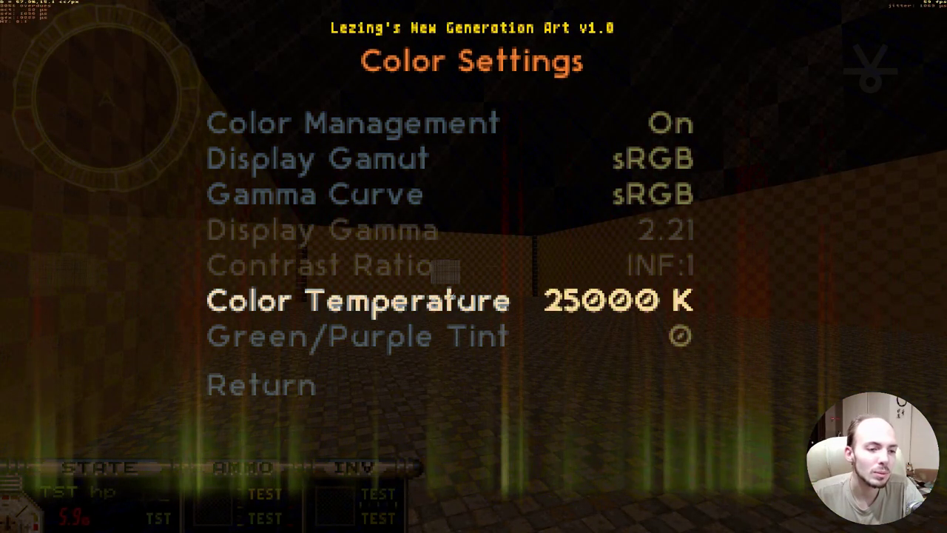
Bring the Color Temperature back down to 6500 K.
{"action": "key", "text": "Down"}
{"action": "key", "text": "Up"}
{"action": "key", "text": "Left"}
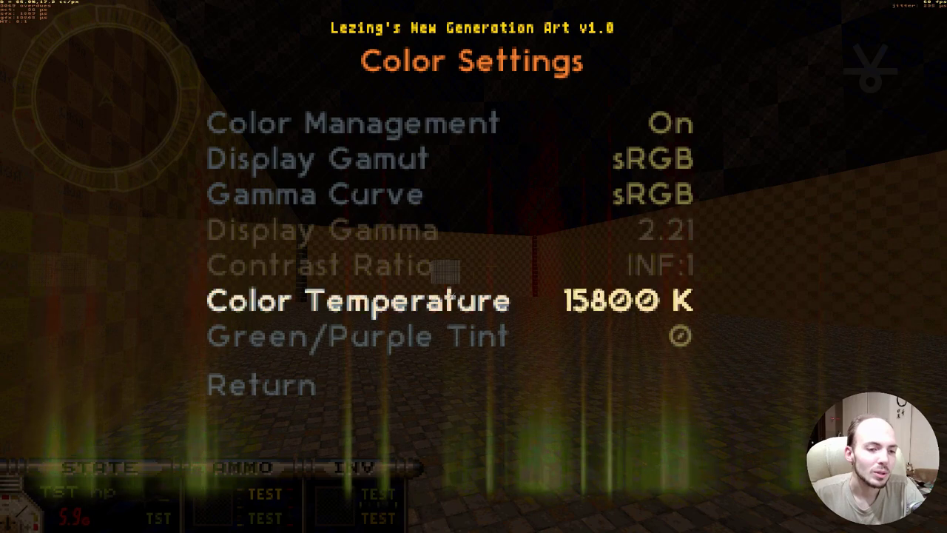
{"action": "key", "text": "Left"}
{"action": "key", "text": "Left"}
{"action": "key", "text": "Left"}
{"action": "key", "text": "Left"}
{"action": "key", "text": "Left"}
{"action": "key", "text": "Left"}
{"action": "key", "text": "Left"}
{"action": "key", "text": "Left"}
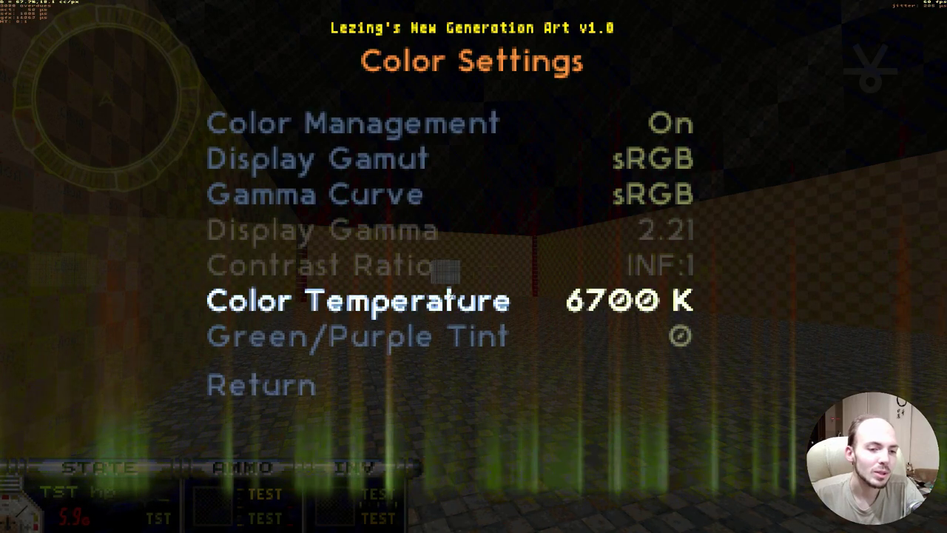
{"action": "key", "text": "Left"}
{"action": "key", "text": "Left"}
Raise the Green/Purple Tint to +50.
{"action": "key", "text": "Down"}
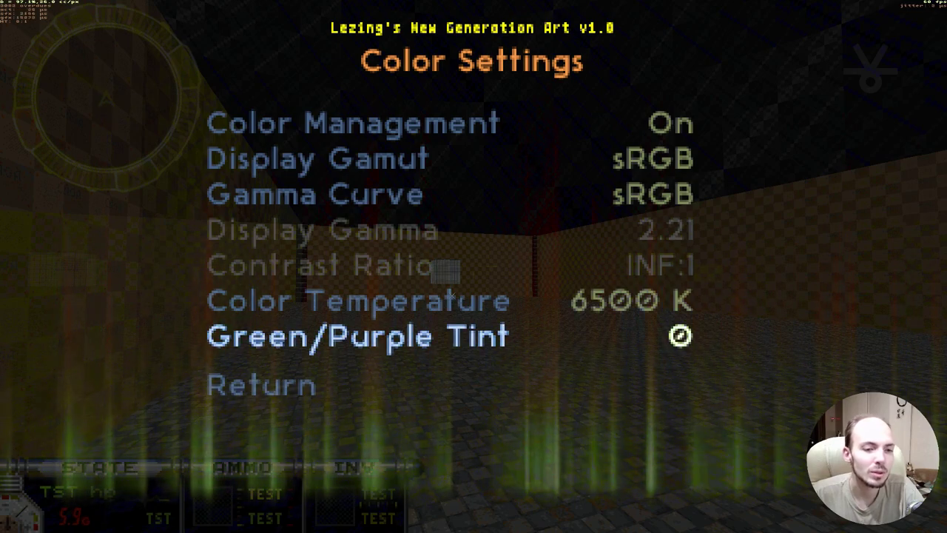
{"action": "key", "text": "Right"}
{"action": "key", "text": "Right"}
{"action": "key", "text": "Right"}
{"action": "key", "text": "Right"}
{"action": "key", "text": "Right"}
{"action": "key", "text": "Right"}
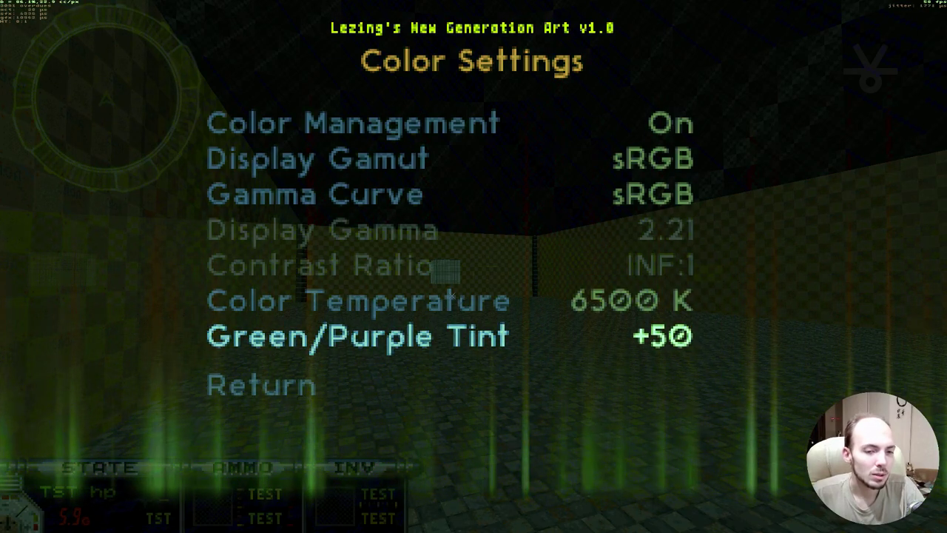
Lower the Green/Purple Tint to about -49 and set it back to 0.
{"action": "key", "text": "Left"}
{"action": "key", "text": "Left"}
{"action": "key", "text": "Left"}
{"action": "key", "text": "Left"}
{"action": "key", "text": "Left"}
{"action": "key", "text": "Left"}
{"action": "key", "text": "Right"}
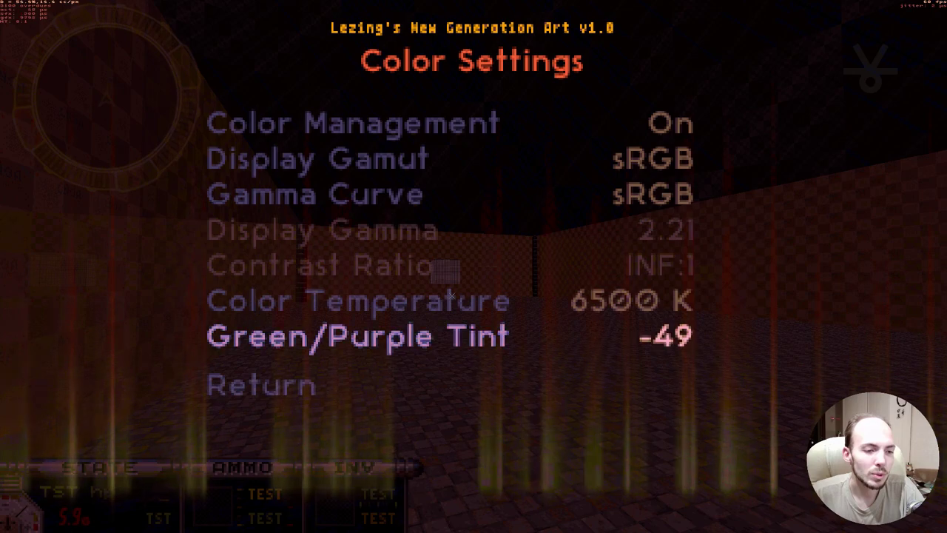
{"action": "key", "text": "Right"}
{"action": "key", "text": "Right"}
{"action": "key", "text": "Right"}
{"action": "key", "text": "Right"}
{"action": "key", "text": "Right"}
{"action": "key", "text": "Right"}
{"action": "key", "text": "Right"}
{"action": "key", "text": "Right"}
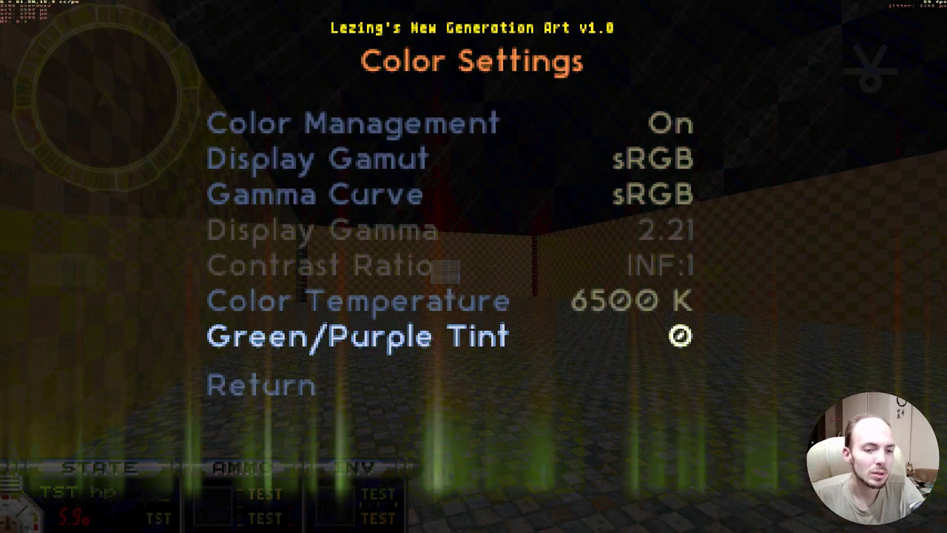
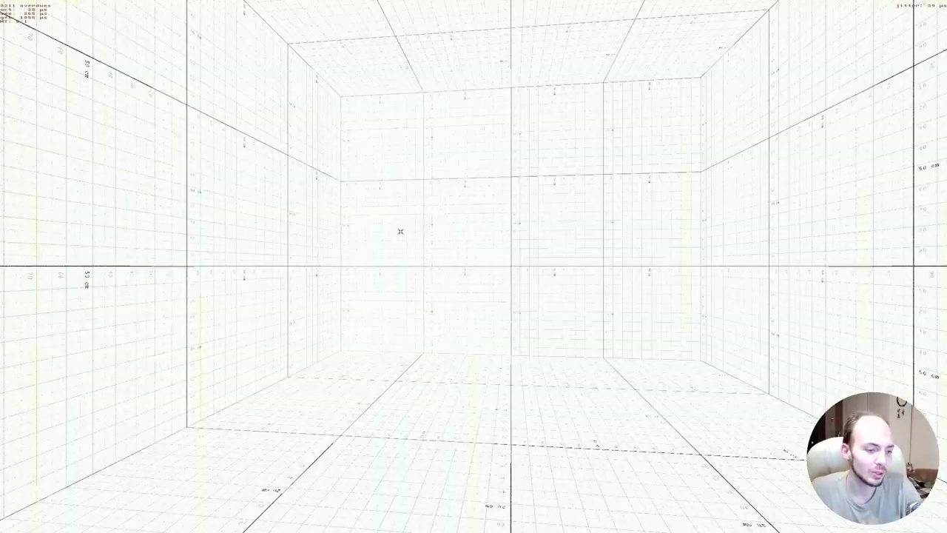
Cover the plain grid walls of the room with the red-and-beige diamond checker texture.
{"action": "scroll", "coordinate": [406, 231], "scroll_direction": "down", "scroll_amount": 3}
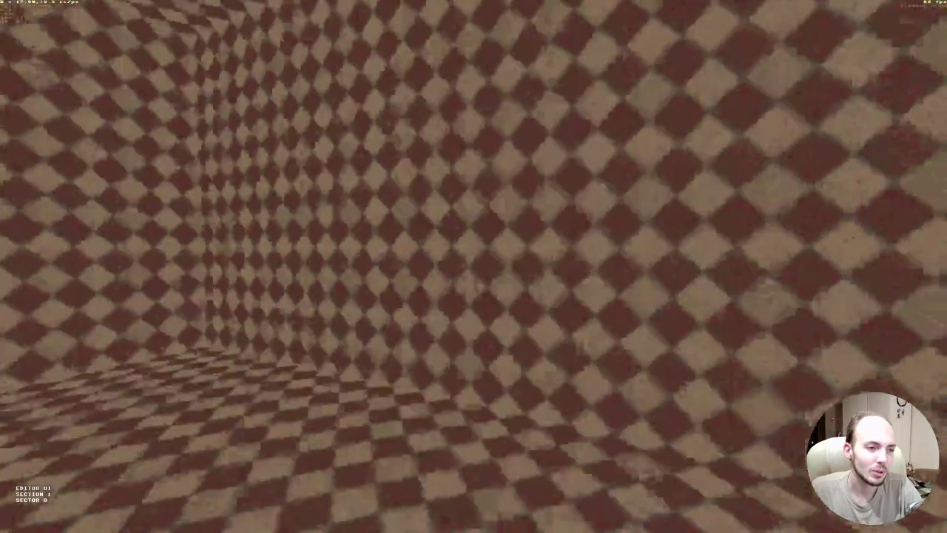
{"action": "scroll", "coordinate": [502, 268], "scroll_direction": "down", "scroll_amount": 2}
{"action": "scroll", "coordinate": [473, 267], "scroll_direction": "up", "scroll_amount": 3}
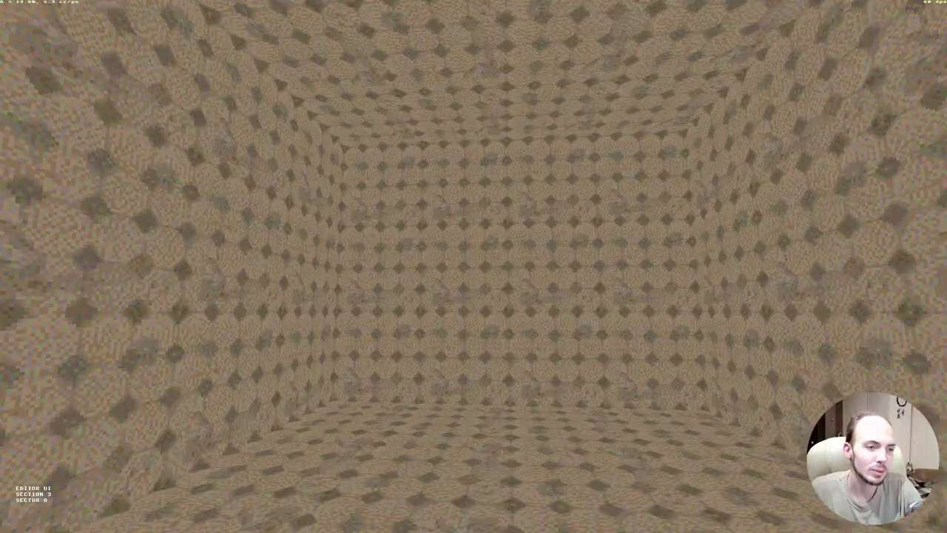
{"action": "scroll", "coordinate": [514, 265], "scroll_direction": "up", "scroll_amount": 2}
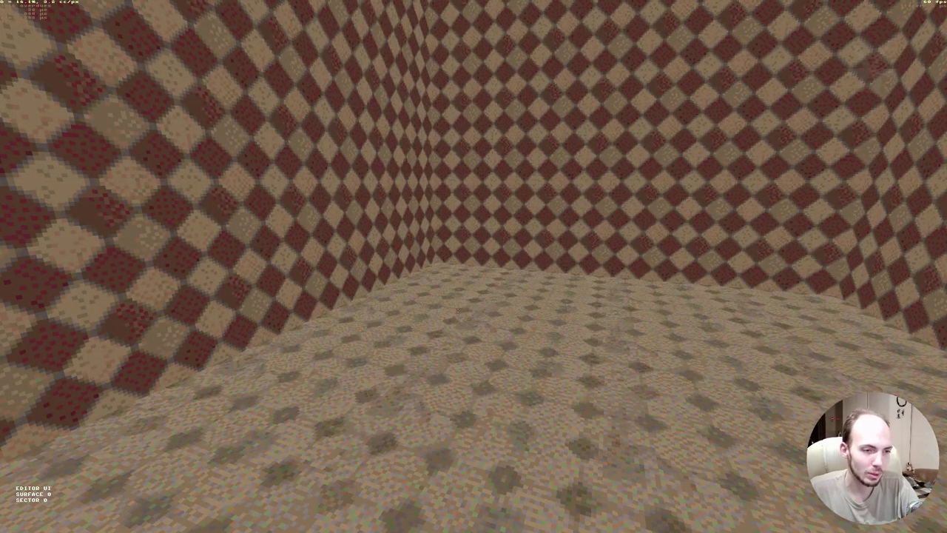
Give the room's floor the blue speckled texture and its ceiling the brown checkered texture.
{"action": "scroll", "coordinate": [458, 311], "scroll_direction": "up", "scroll_amount": 1}
{"action": "scroll", "coordinate": [457, 312], "scroll_direction": "up", "scroll_amount": 2}
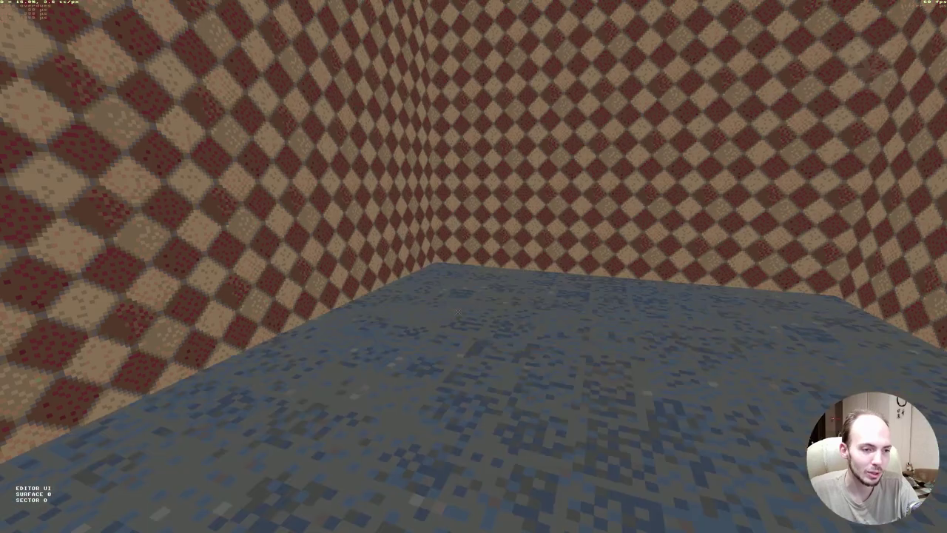
{"action": "left_click_drag", "start_coordinate": [457, 312], "coordinate": [479, 148]}
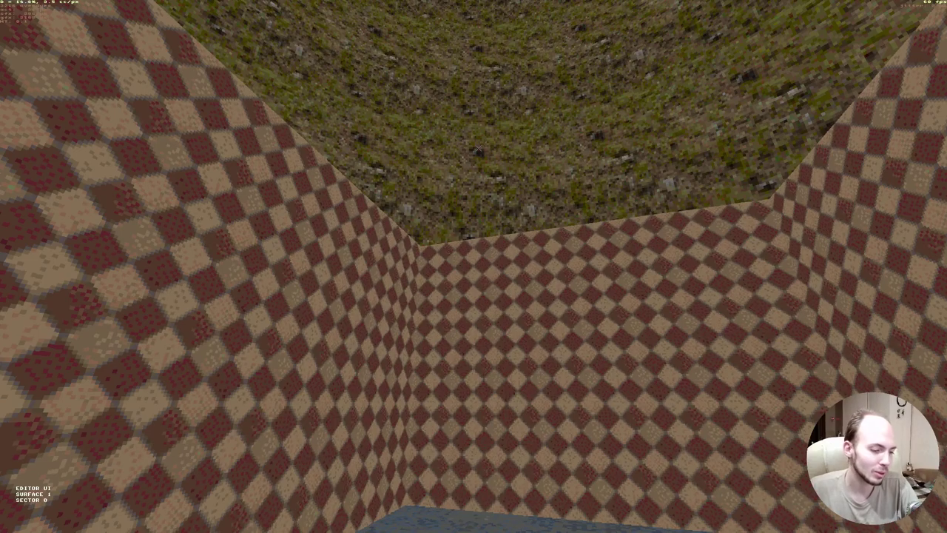
{"action": "mouse_move", "coordinate": [478, 150]}
{"action": "left_mouse_down"}
{"action": "mouse_move", "coordinate": [425, 184]}
{"action": "mouse_move", "coordinate": [466, 139]}
{"action": "left_mouse_up"}
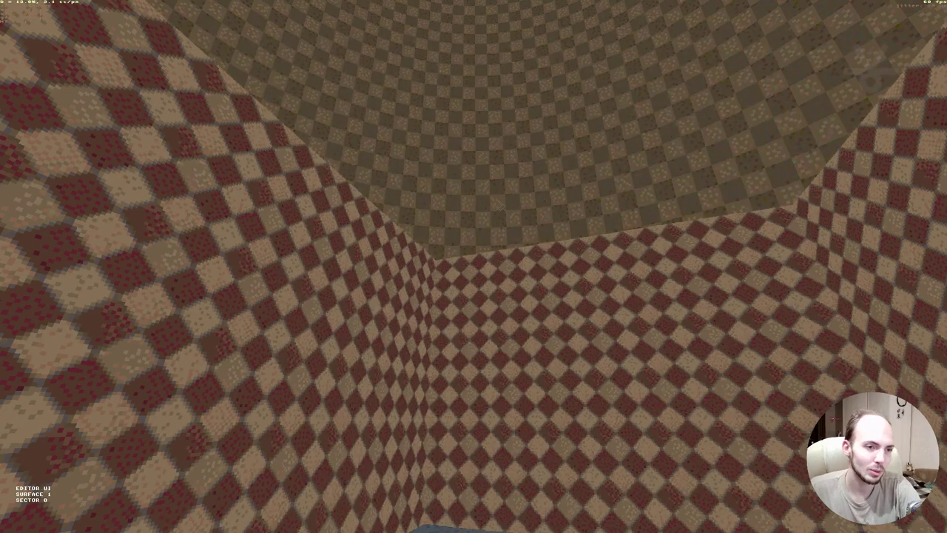
Adjust the lighting of the checkered ceiling from dark to bright.
{"action": "scroll", "coordinate": [501, 209], "scroll_direction": "down", "scroll_amount": 3}
{"action": "scroll", "coordinate": [485, 325], "scroll_direction": "up", "scroll_amount": 3}
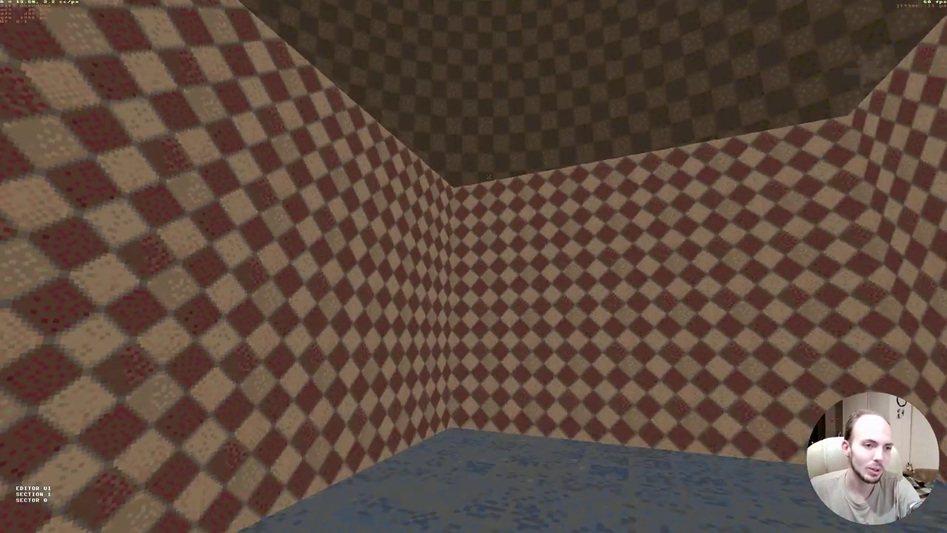
{"action": "scroll", "coordinate": [473, 266], "scroll_direction": "up", "scroll_amount": 5}
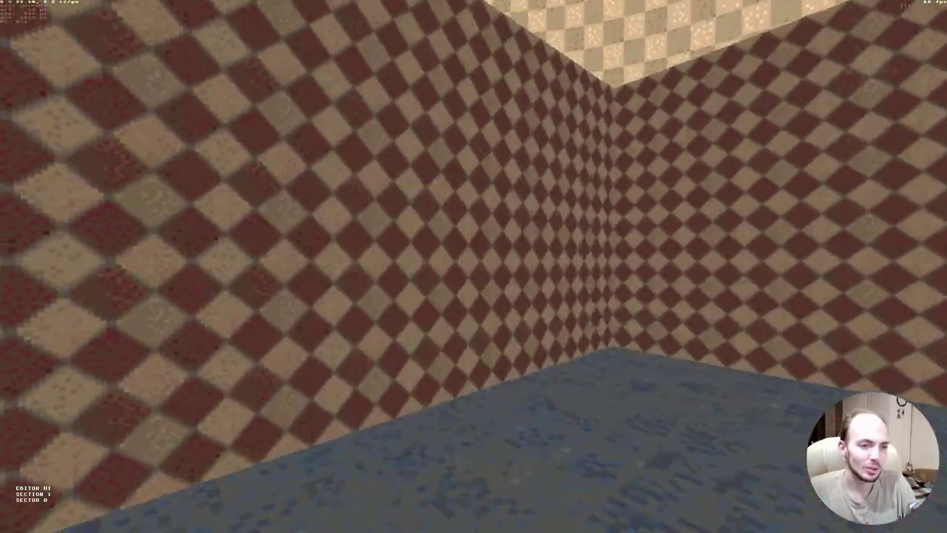
Walk around the textured room and check its connected corridors on the overhead map overlay.
{"action": "key", "text": "w"}
{"action": "key", "text": "s"}
{"action": "key", "text": "Tab"}
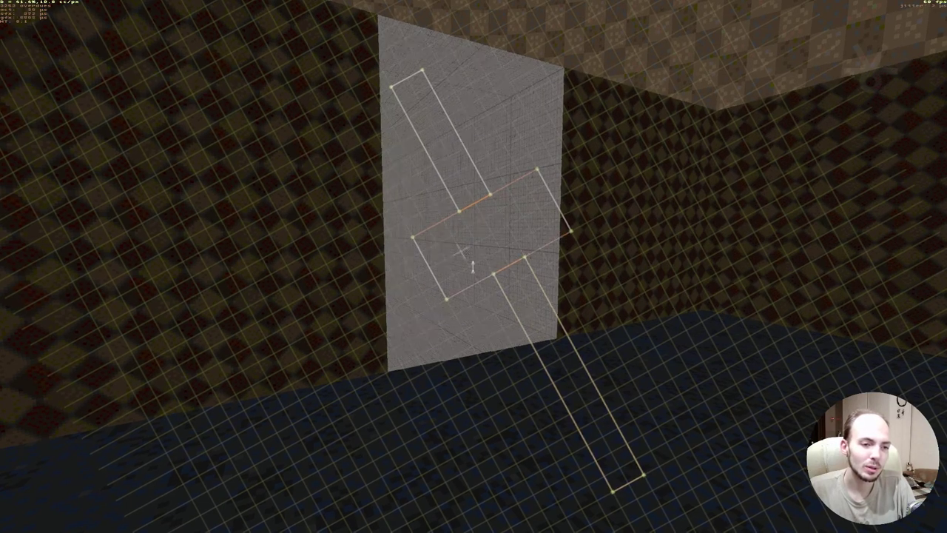
{"action": "key", "text": "Tab"}
{"action": "key", "text": "w"}
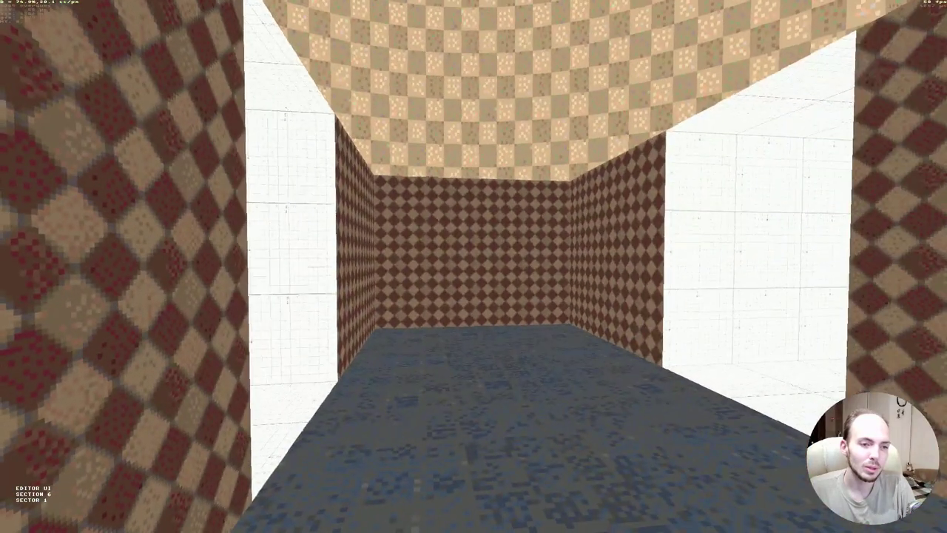
Shrink the side corridor's opening by raising its floor and lowering its ceiling, and dim the corridor's lighting.
{"action": "key", "text": "w"}
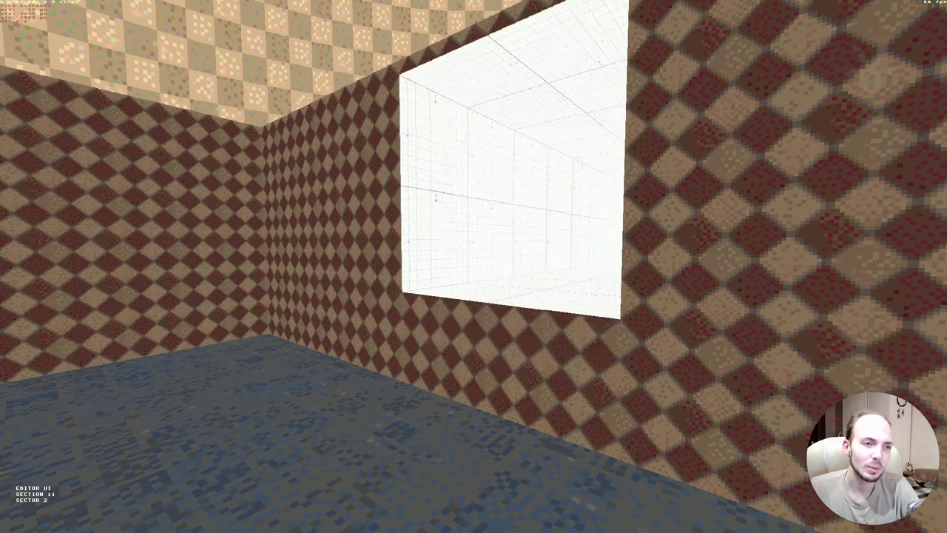
{"action": "key", "text": "w"}
{"action": "scroll", "coordinate": [483, 243], "scroll_direction": "up", "scroll_amount": 4}
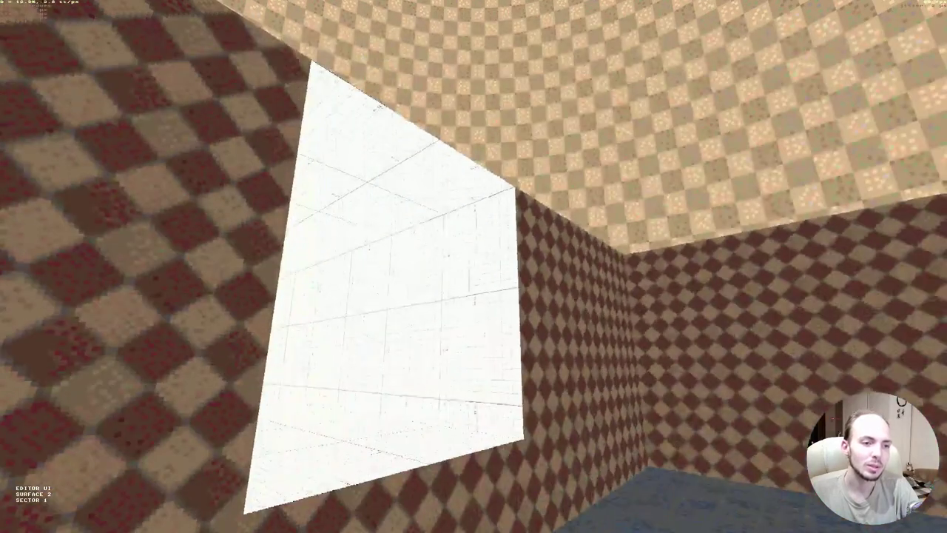
{"action": "scroll", "coordinate": [472, 266], "scroll_direction": "up", "scroll_amount": 3}
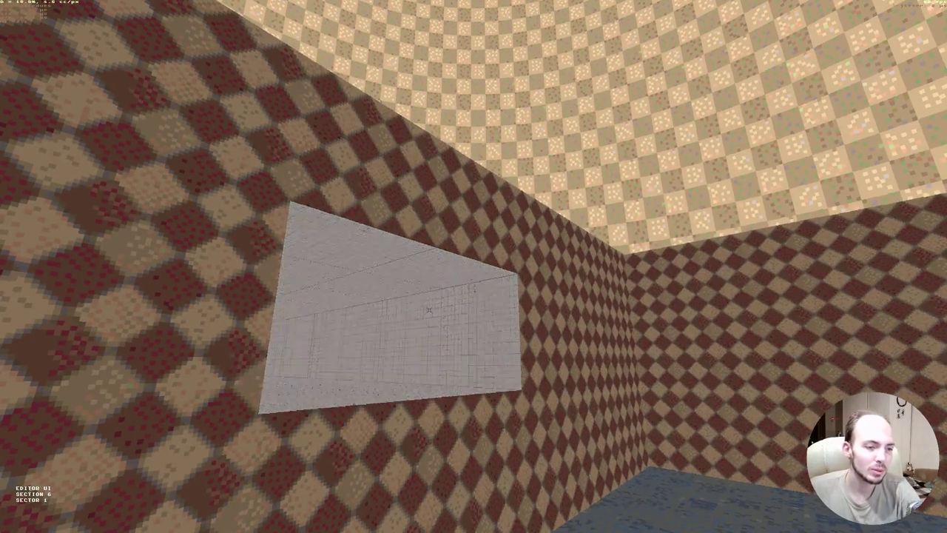
Walk through the dimmed corridors and back into the room, and inspect the layout on the overhead map.
{"action": "key", "text": "w"}
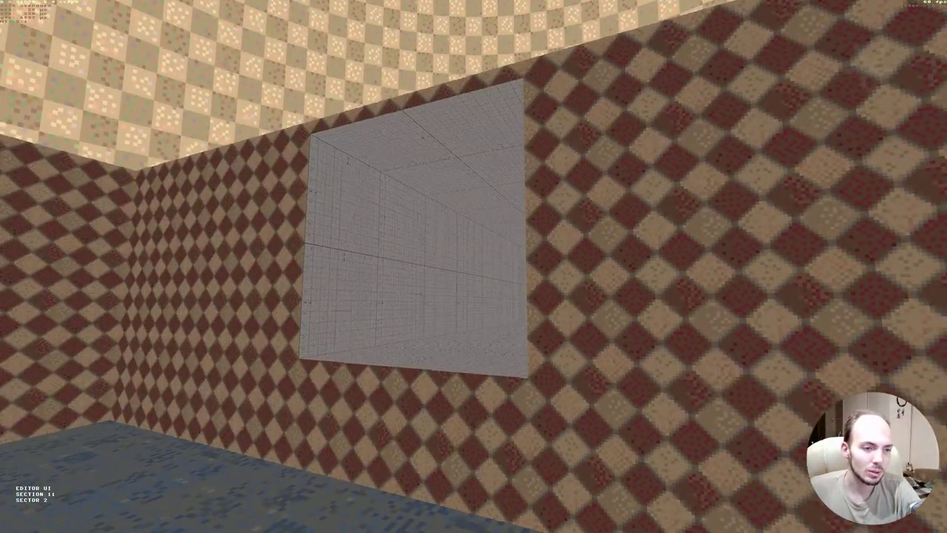
{"action": "key", "text": "w"}
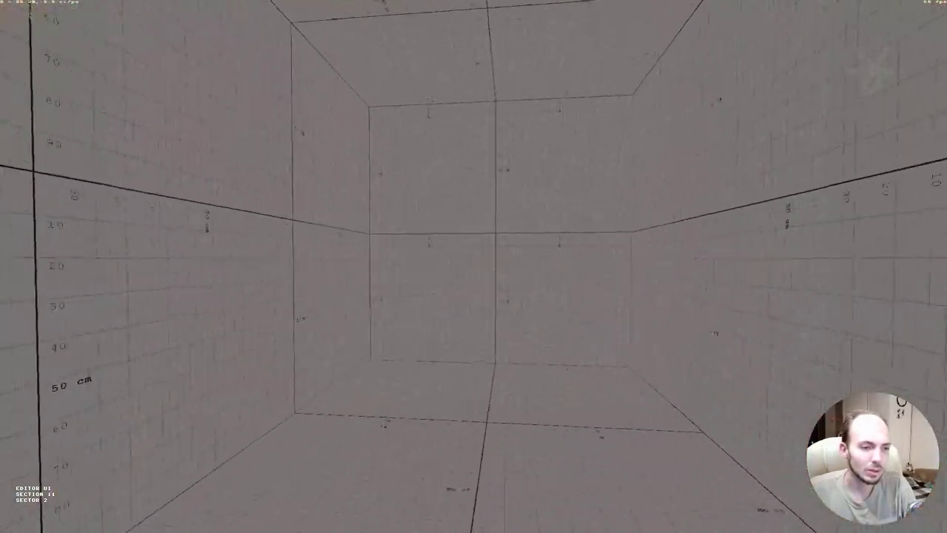
{"action": "key", "text": "w"}
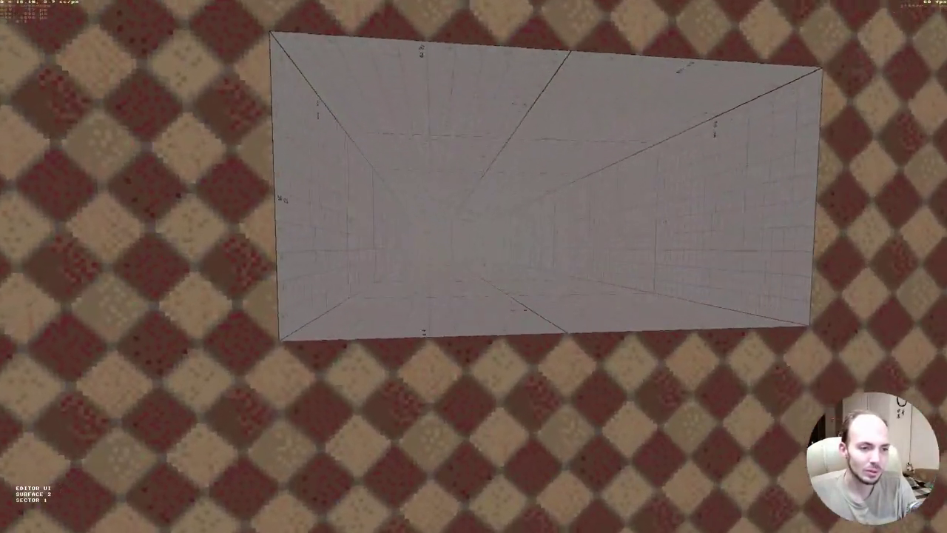
{"action": "key", "text": "w"}
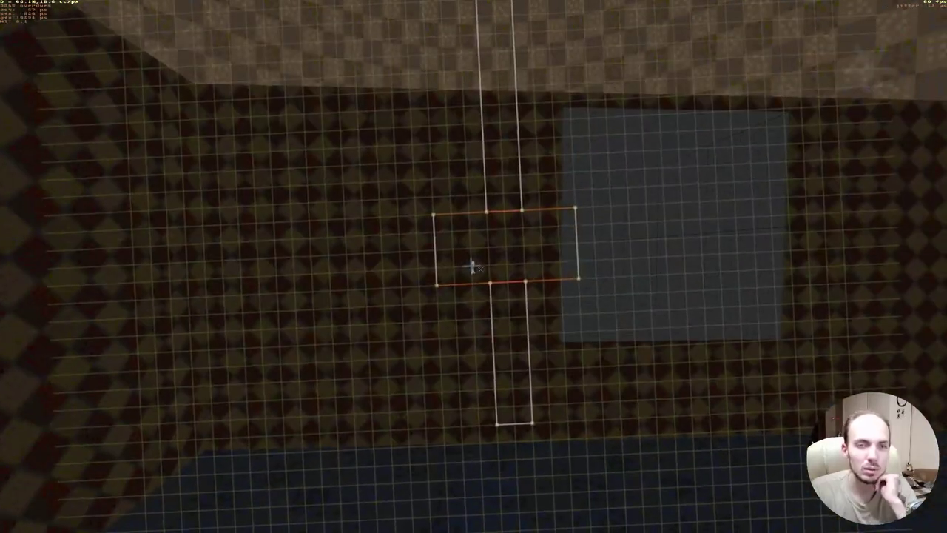
{"action": "left_click_drag", "start_coordinate": [471, 268], "coordinate": [476, 269]}
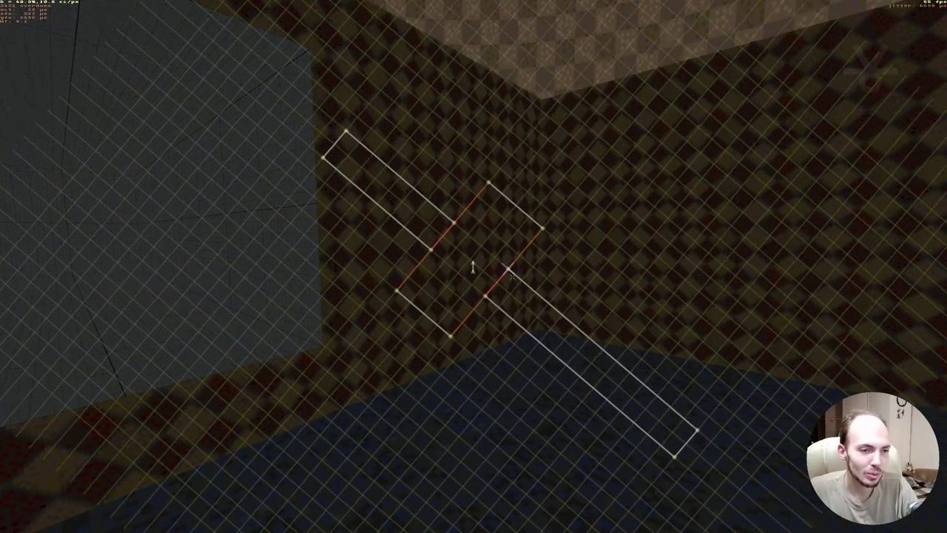
Quit the game and confirm with Yes to return to the console.
{"action": "key", "text": "Escape"}
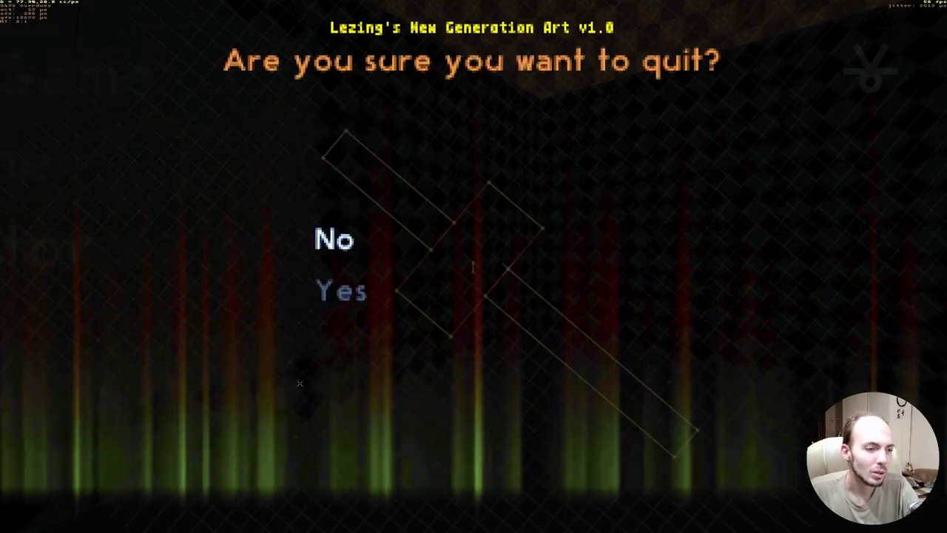
{"action": "key", "text": "Down"}
{"action": "key", "text": "Return"}
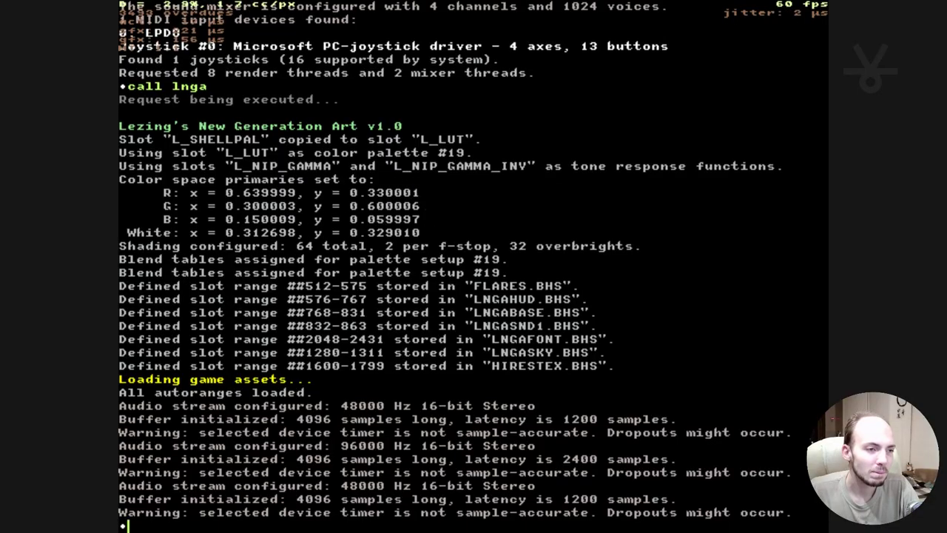